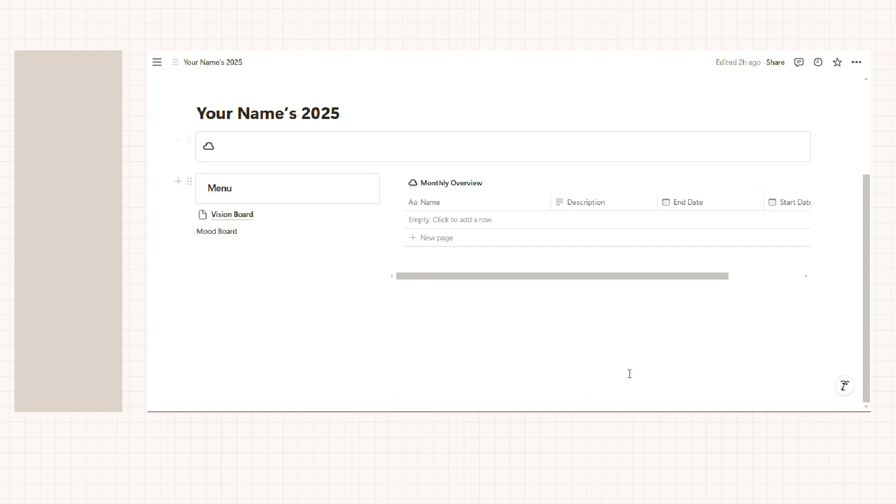
- Turn the Mood Board text under the Menu heading into a page
{"action": "scroll", "coordinate": [553, 244], "scroll_direction": "up", "scroll_amount": 1}
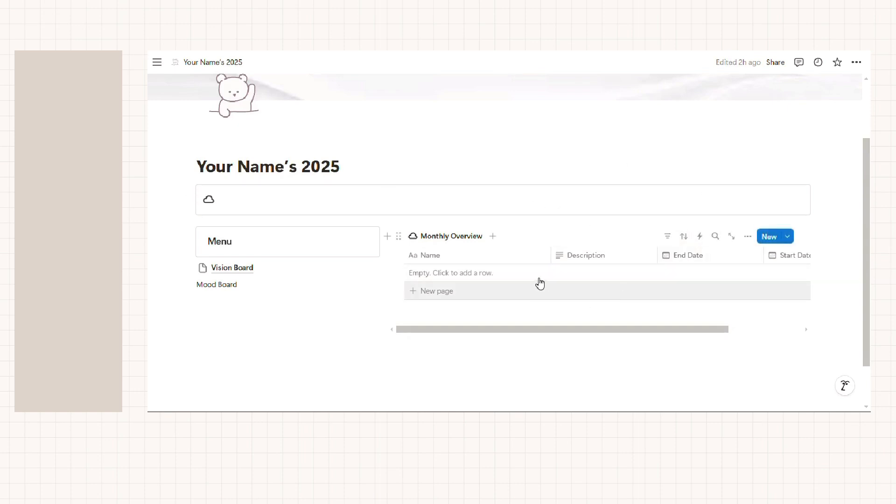
{"action": "scroll", "coordinate": [323, 262], "scroll_direction": "down", "scroll_amount": 1}
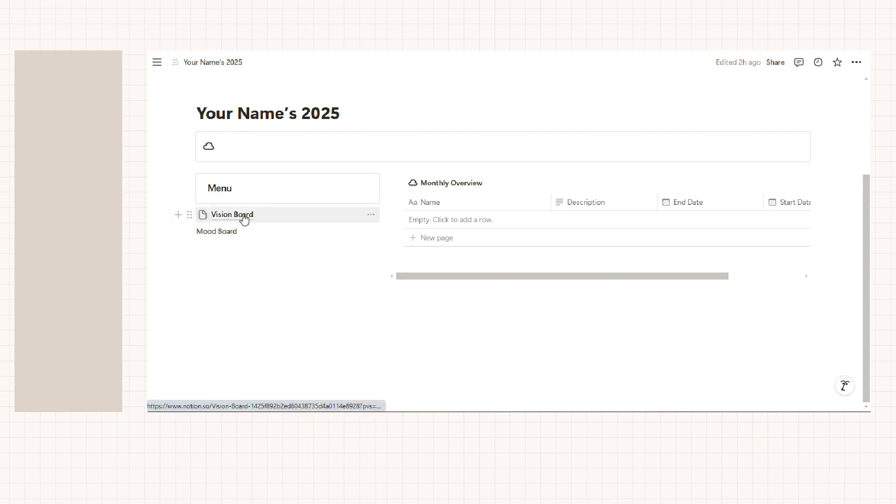
{"action": "left_click", "coordinate": [190, 232]}
{"action": "mouse_move", "coordinate": [284, 233]}
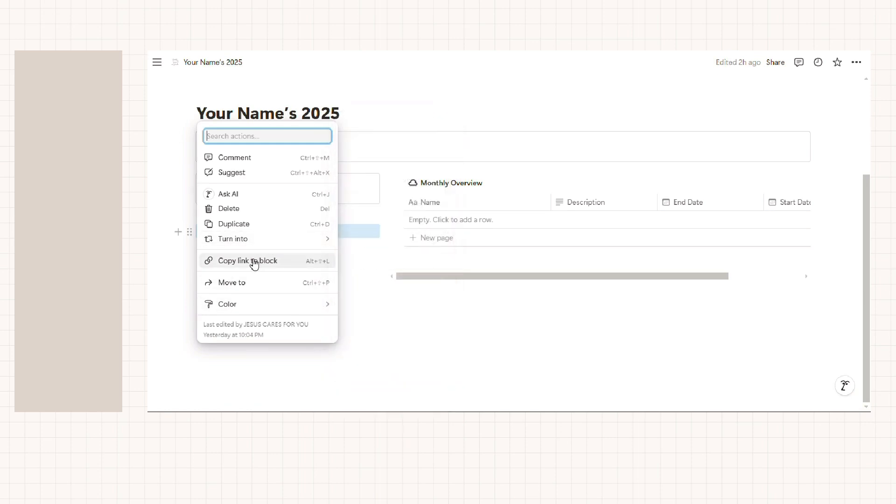
{"action": "left_click", "coordinate": [169, 340]}
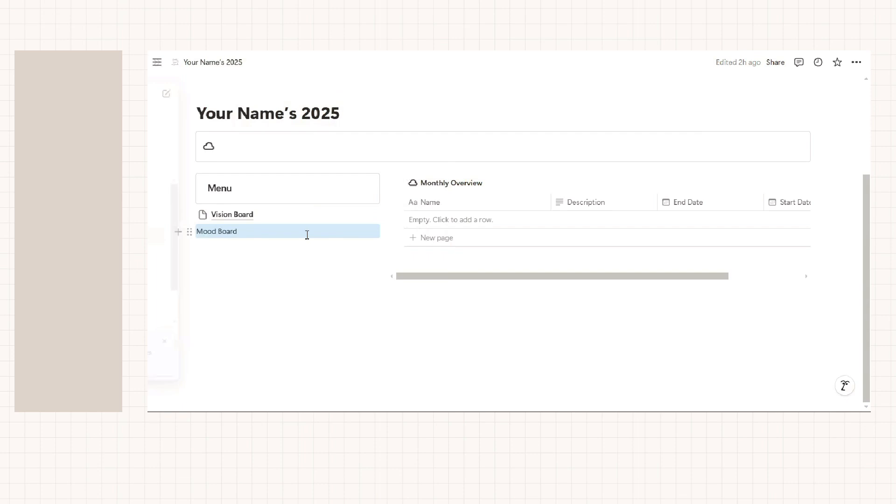
{"action": "left_click", "coordinate": [190, 231]}
{"action": "mouse_move", "coordinate": [240, 243]}
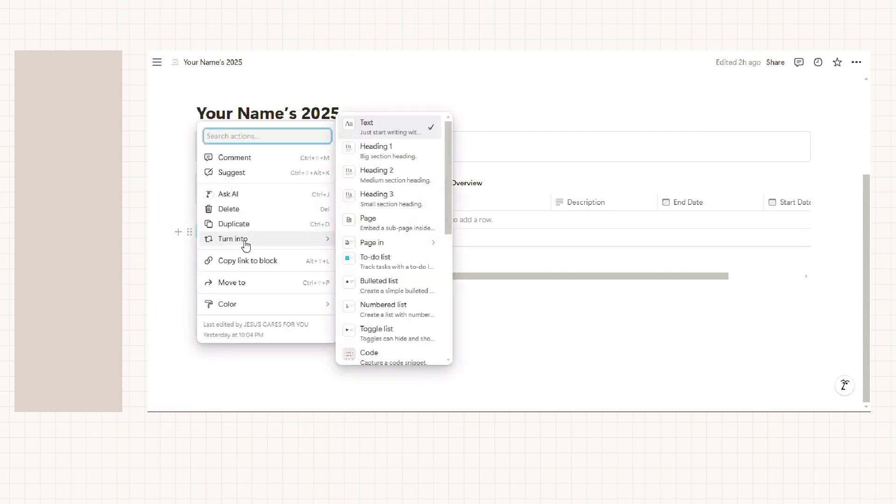
{"action": "left_click", "coordinate": [413, 227]}
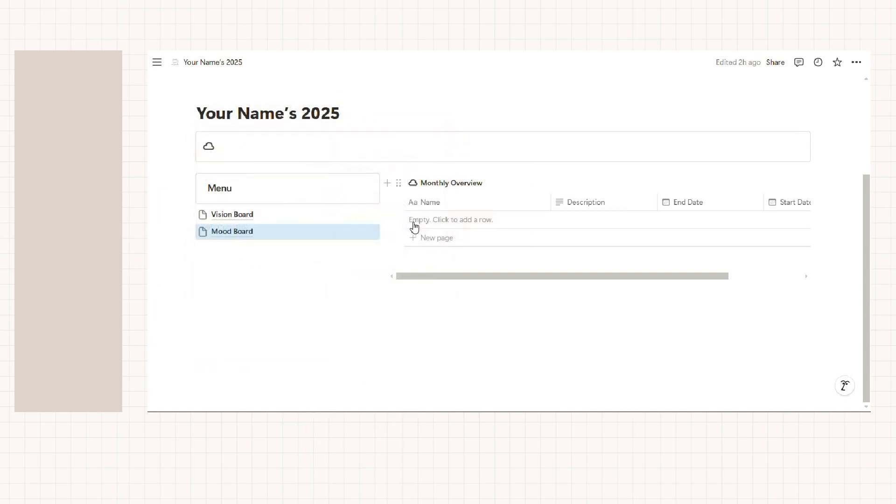
{"action": "left_click", "coordinate": [326, 298]}
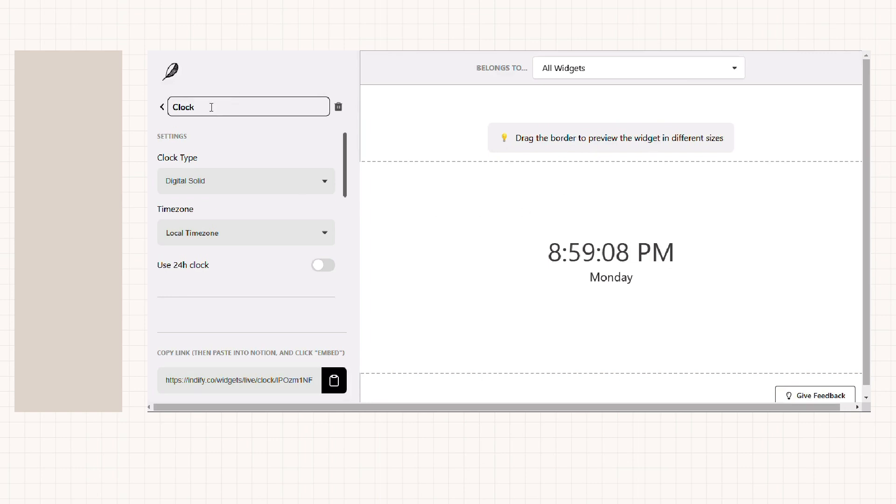
- Switch to the Indify clock widget and examine its settings for time format, style, colours and hover menu
{"action": "scroll", "coordinate": [277, 177], "scroll_direction": "down", "scroll_amount": 1}
{"action": "scroll", "coordinate": [276, 174], "scroll_direction": "down", "scroll_amount": 3}
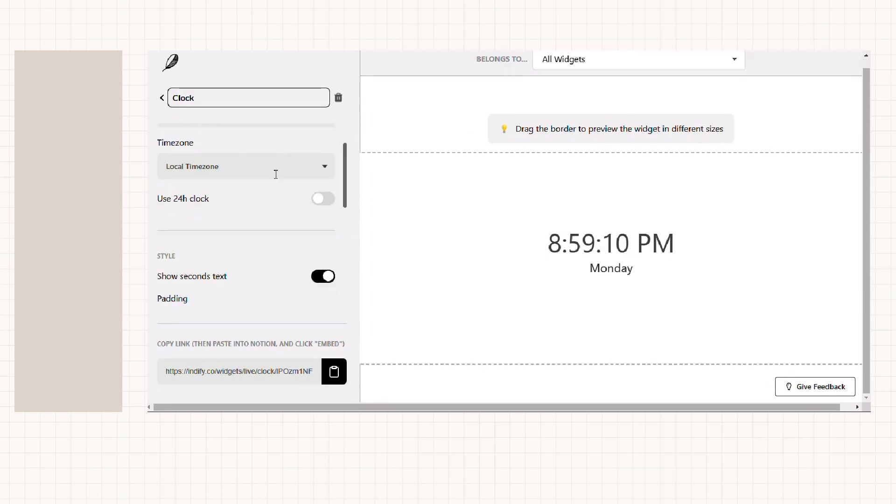
{"action": "scroll", "coordinate": [294, 230], "scroll_direction": "up", "scroll_amount": 1}
{"action": "scroll", "coordinate": [295, 226], "scroll_direction": "down", "scroll_amount": 1}
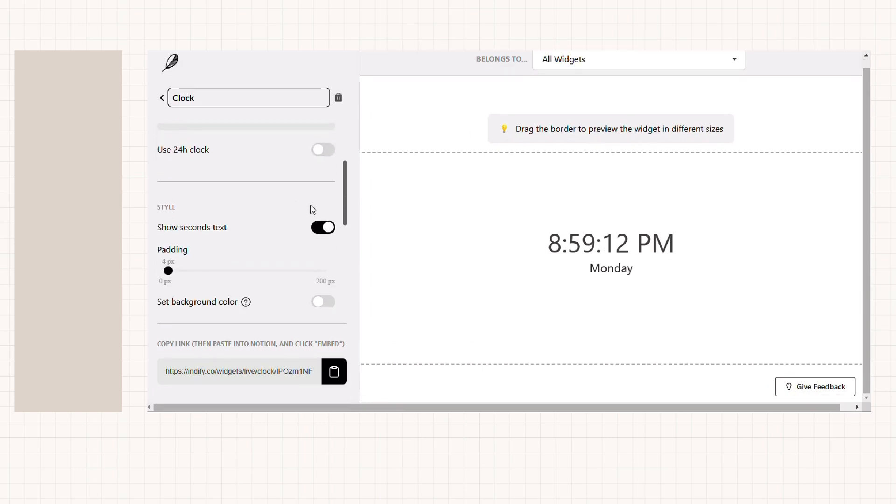
{"action": "scroll", "coordinate": [302, 182], "scroll_direction": "down", "scroll_amount": 3}
{"action": "scroll", "coordinate": [286, 230], "scroll_direction": "down", "scroll_amount": 1}
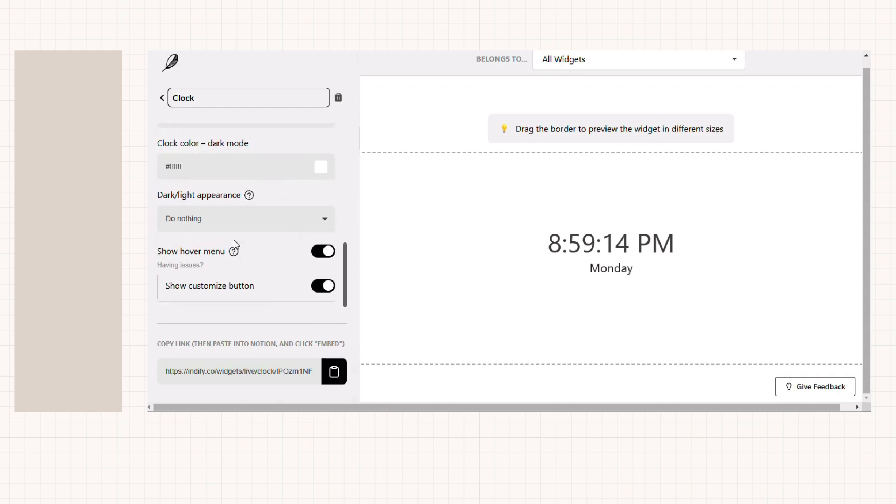
{"action": "scroll", "coordinate": [262, 247], "scroll_direction": "up", "scroll_amount": 3}
{"action": "scroll", "coordinate": [239, 243], "scroll_direction": "up", "scroll_amount": 3}
{"action": "scroll", "coordinate": [243, 233], "scroll_direction": "down", "scroll_amount": 2}
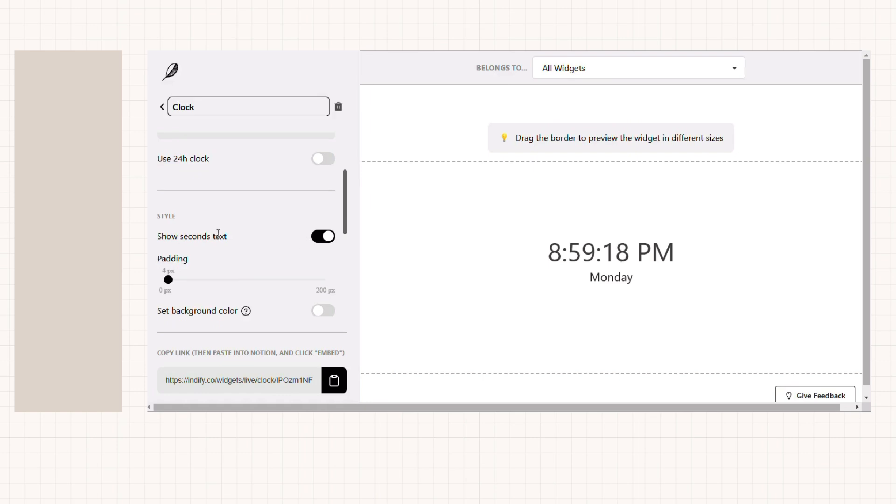
- Copy the clock widget's link and embed it in the Notion page below the Menu and Monthly Overview columns
{"action": "left_click", "coordinate": [333, 381]}
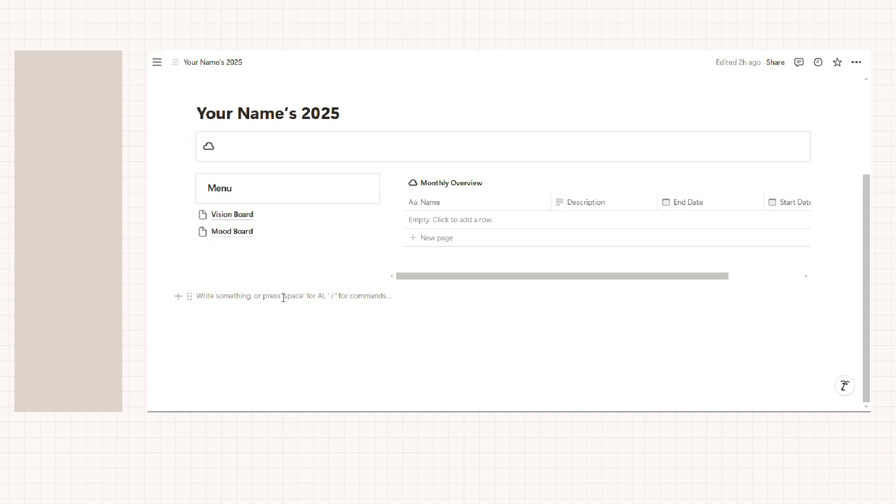
{"action": "key", "text": "ctrl+v"}
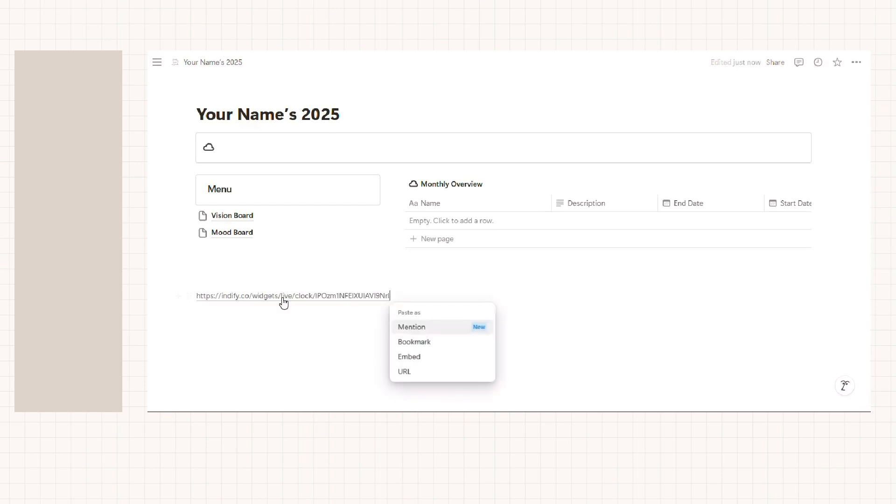
{"action": "left_click", "coordinate": [413, 361]}
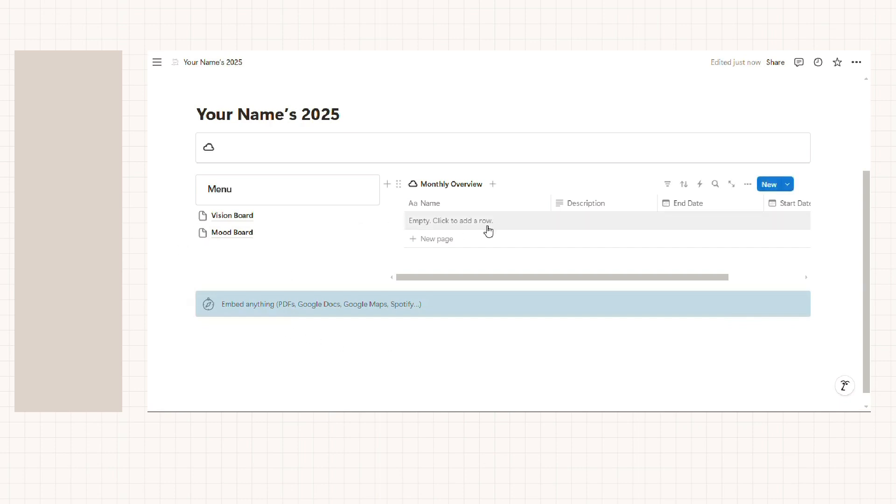
{"action": "scroll", "coordinate": [487, 279], "scroll_direction": "down", "scroll_amount": 2}
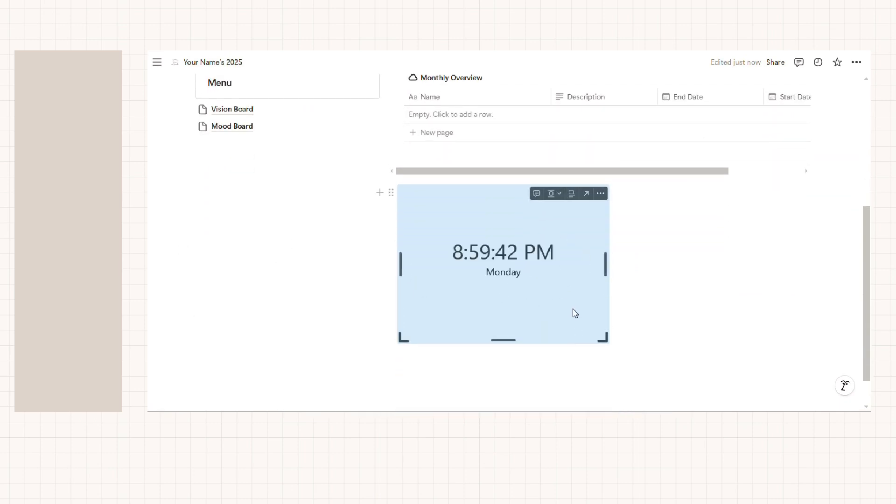
- Move the embedded clock into its own column beside Monthly Overview and reduce the embed's height
{"action": "left_click_drag", "start_coordinate": [606, 343], "coordinate": [657, 346]}
{"action": "scroll", "coordinate": [448, 320], "scroll_direction": "up", "scroll_amount": 2}
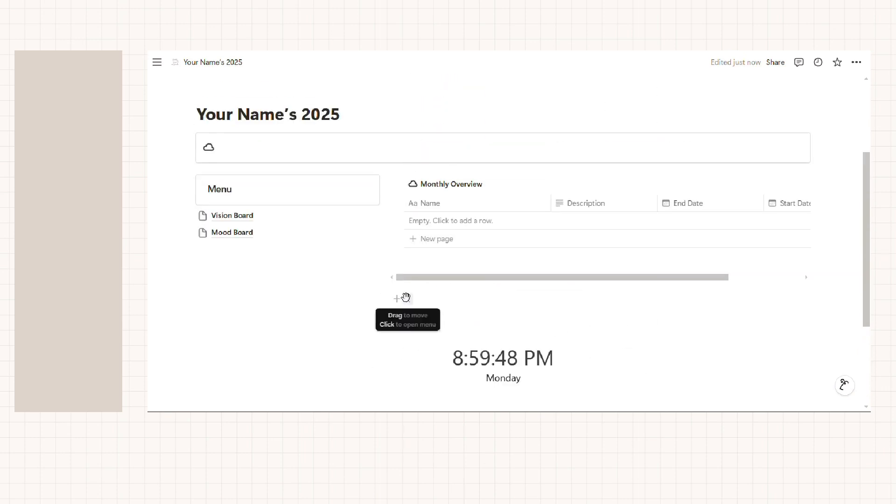
{"action": "left_click_drag", "start_coordinate": [408, 298], "coordinate": [824, 211]}
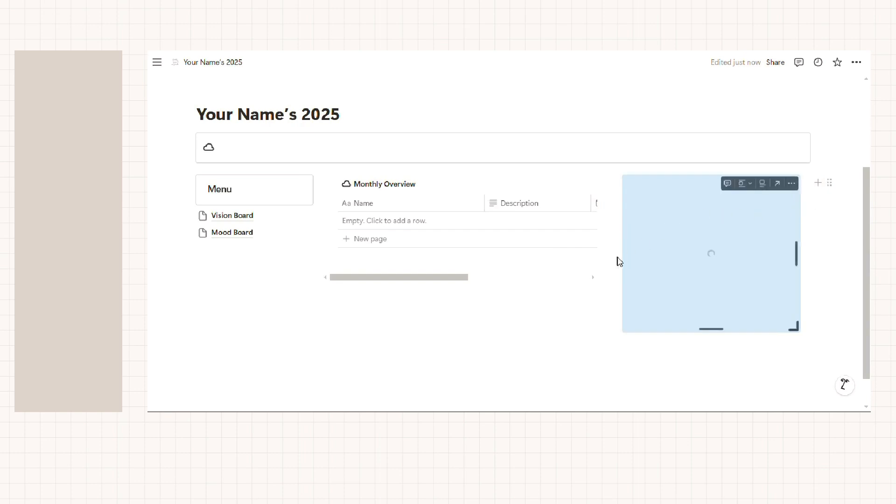
{"action": "left_click", "coordinate": [429, 356]}
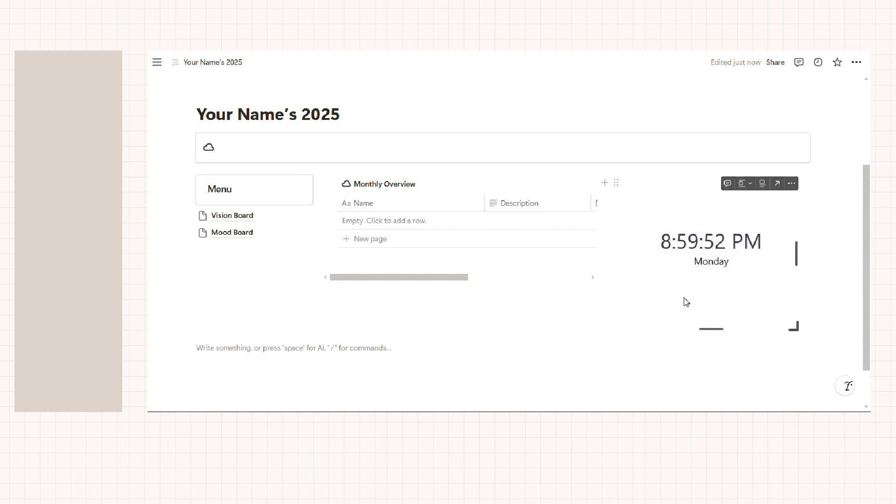
{"action": "left_click_drag", "start_coordinate": [691, 328], "coordinate": [710, 276]}
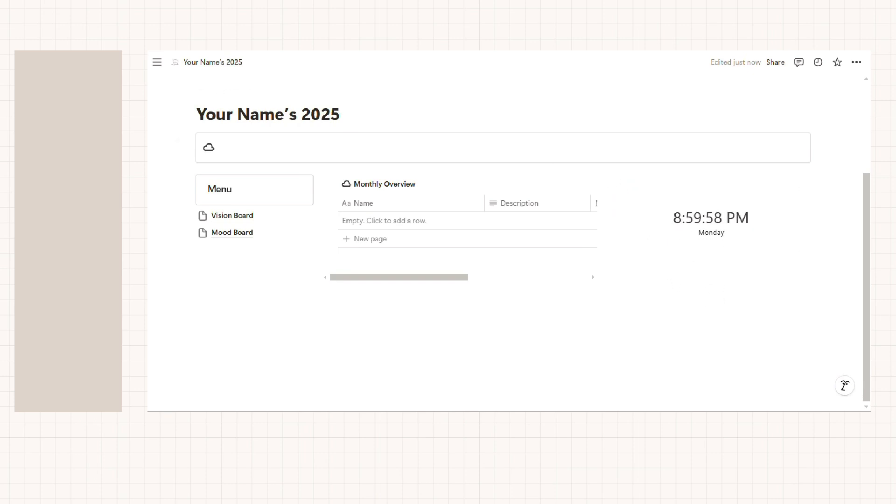
{"action": "key", "text": "ctrl+Tab"}
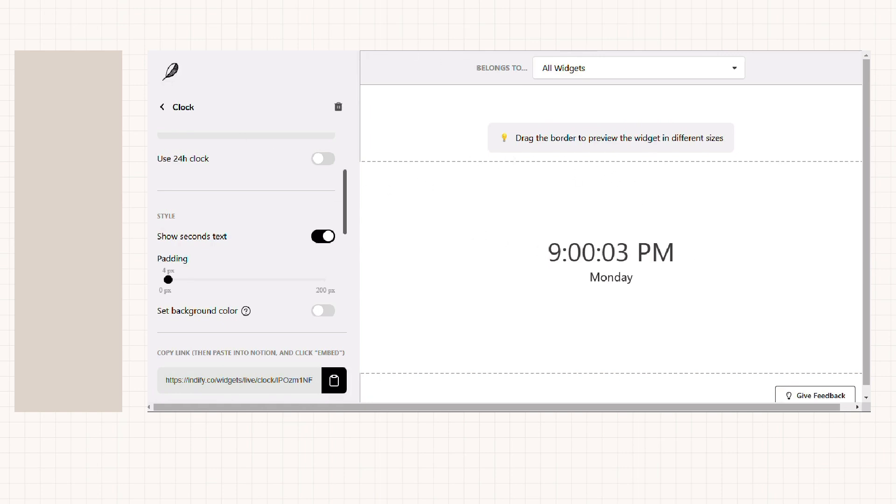
{"action": "key", "text": "ctrl+Tab"}
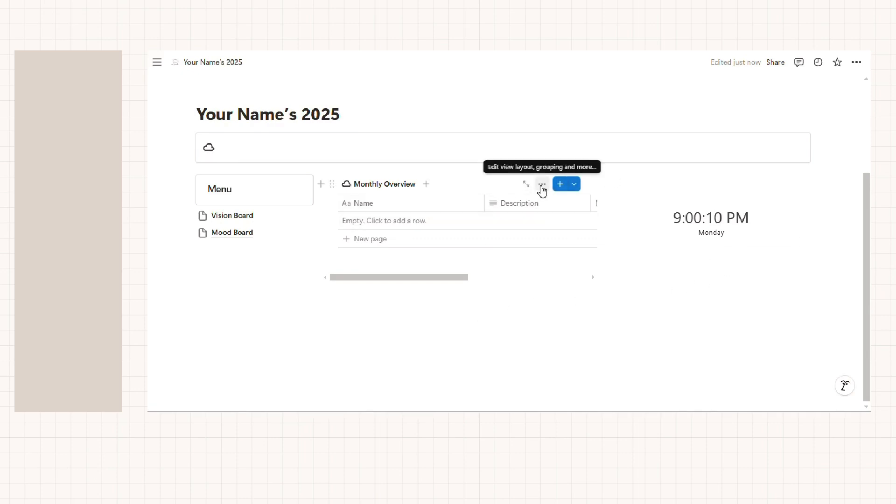
- Change the Monthly Overview database's layout from table to Gallery
{"action": "left_click", "coordinate": [542, 184]}
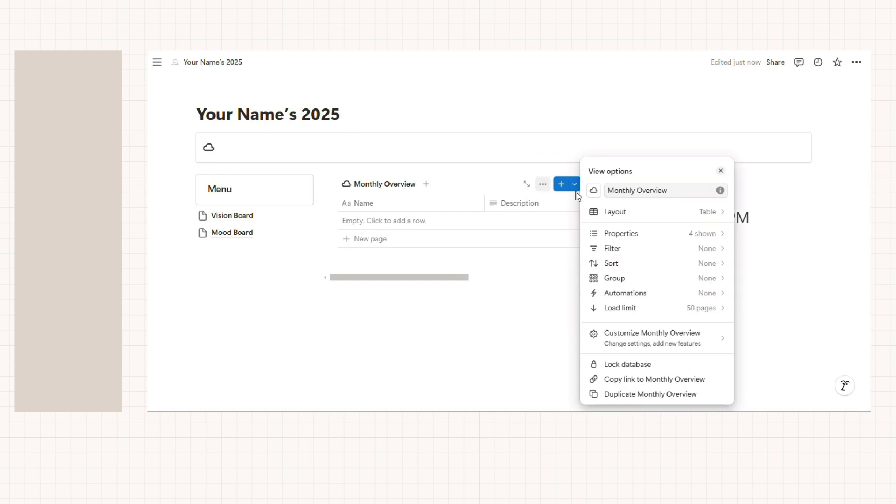
{"action": "left_click", "coordinate": [651, 212]}
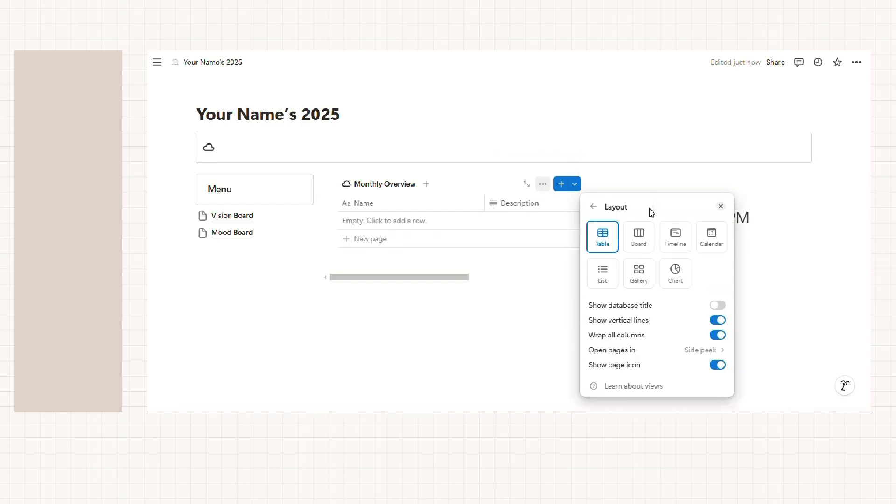
{"action": "left_click", "coordinate": [651, 282]}
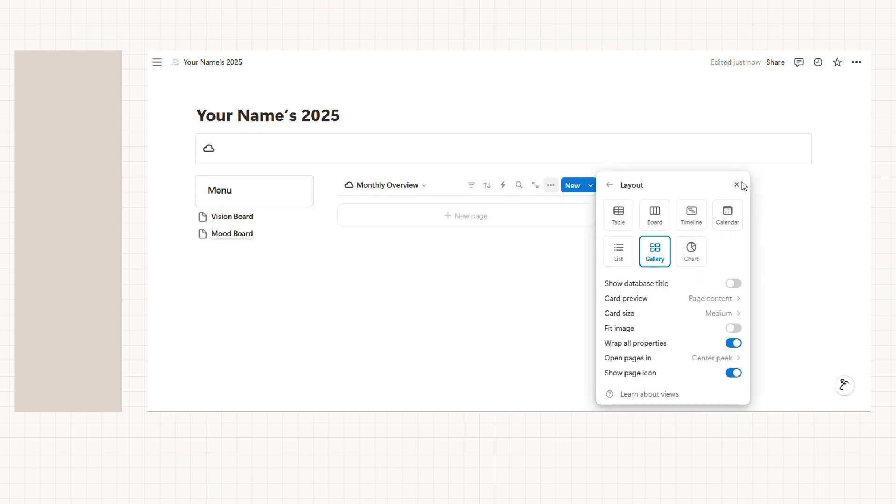
{"action": "left_click", "coordinate": [736, 185]}
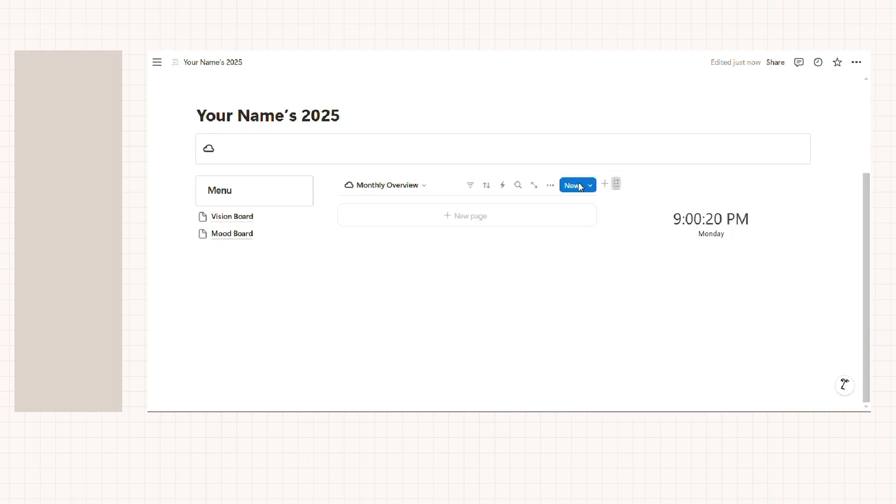
- Move the clock above the Menu and Monthly Overview columns and place an empty text block beside it
{"action": "left_click_drag", "start_coordinate": [616, 183], "coordinate": [258, 172]}
{"action": "scroll", "coordinate": [378, 361], "scroll_direction": "down", "scroll_amount": 1}
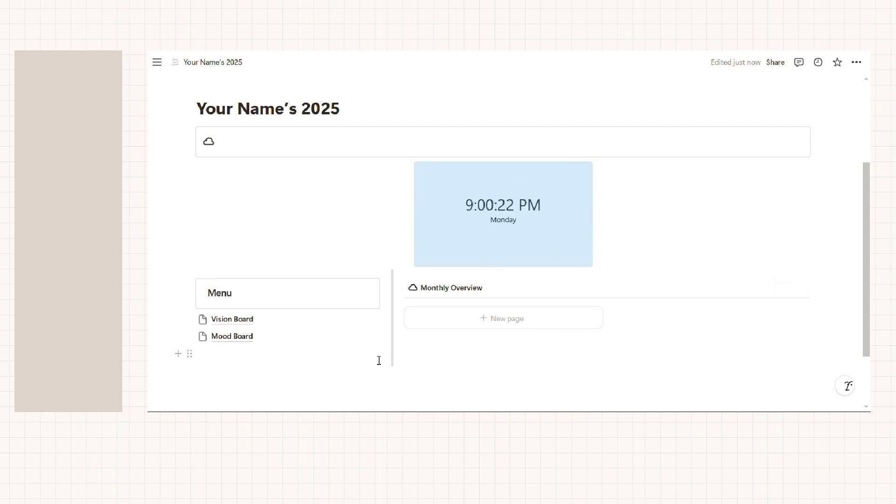
{"action": "left_click", "coordinate": [285, 351]}
{"action": "left_click_drag", "start_coordinate": [187, 327], "coordinate": [522, 150]}
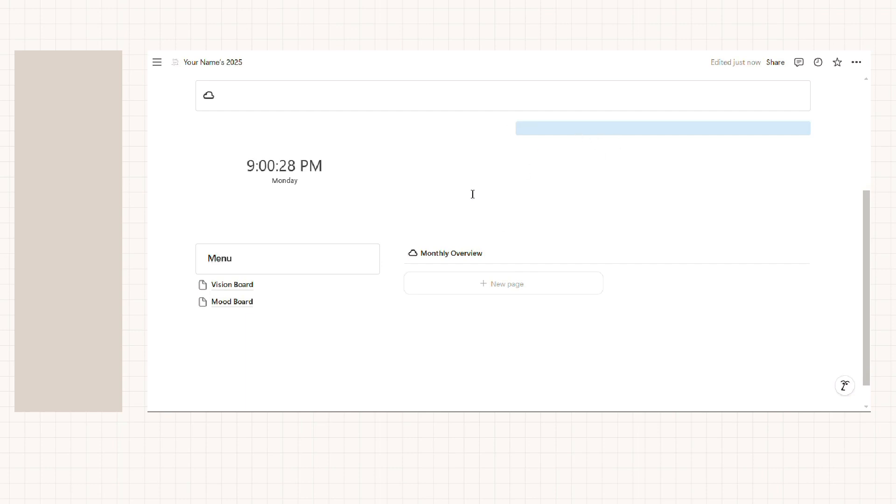
{"action": "left_click_drag", "start_coordinate": [498, 188], "coordinate": [399, 192]}
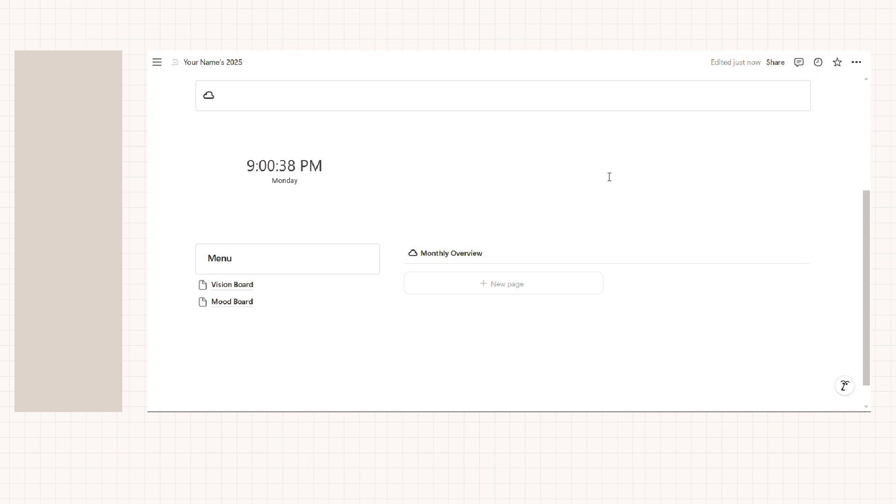
- Set the New Month template as the default for all views in Monthly Overview
{"action": "scroll", "coordinate": [580, 162], "scroll_direction": "down", "scroll_amount": 1}
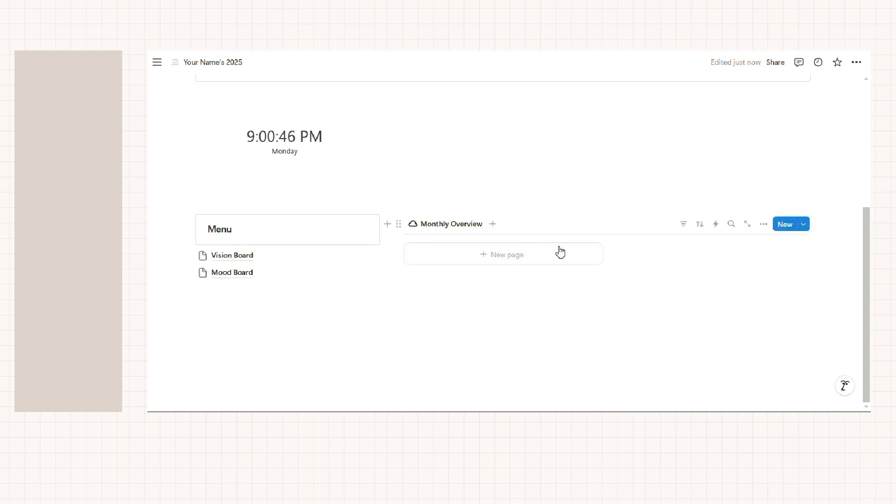
{"action": "left_click", "coordinate": [801, 228]}
{"action": "left_click", "coordinate": [853, 262]}
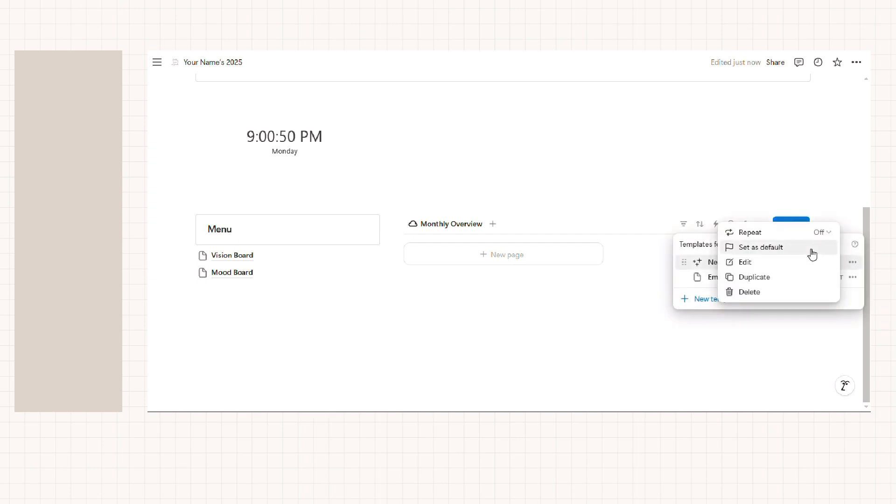
{"action": "left_click", "coordinate": [808, 251]}
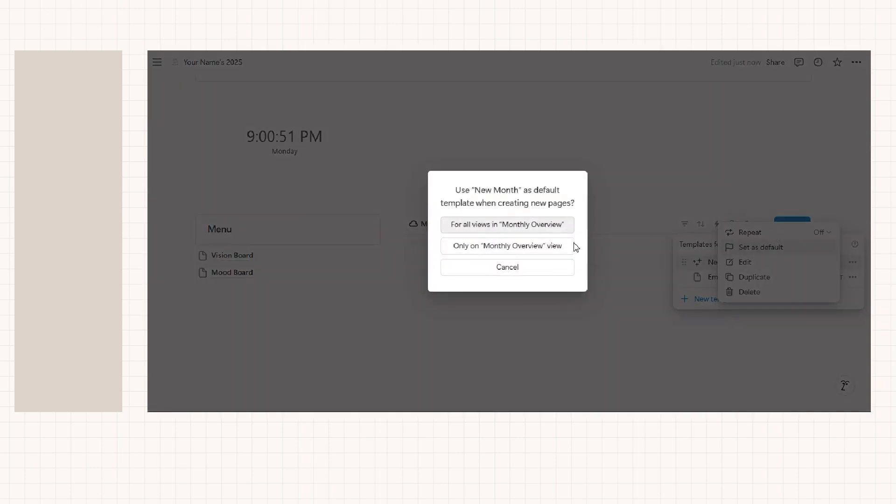
{"action": "left_click", "coordinate": [552, 226]}
- Open the New Month template for editing, examine its content and properties, and close it
{"action": "left_click", "coordinate": [853, 262]}
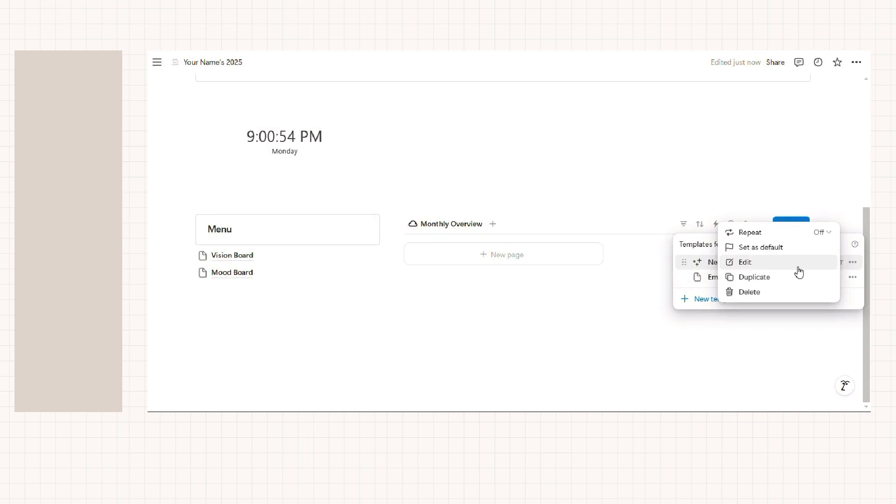
{"action": "left_click", "coordinate": [798, 270]}
{"action": "scroll", "coordinate": [390, 274], "scroll_direction": "down", "scroll_amount": 5}
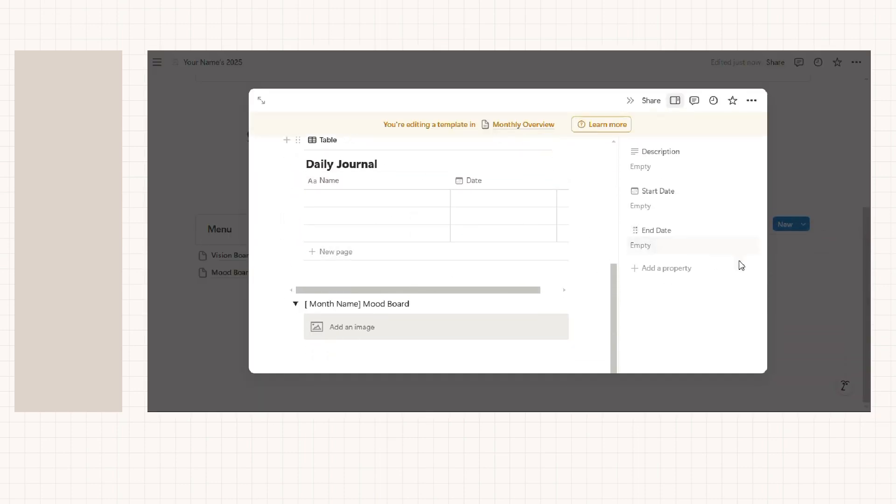
{"action": "left_click", "coordinate": [800, 264]}
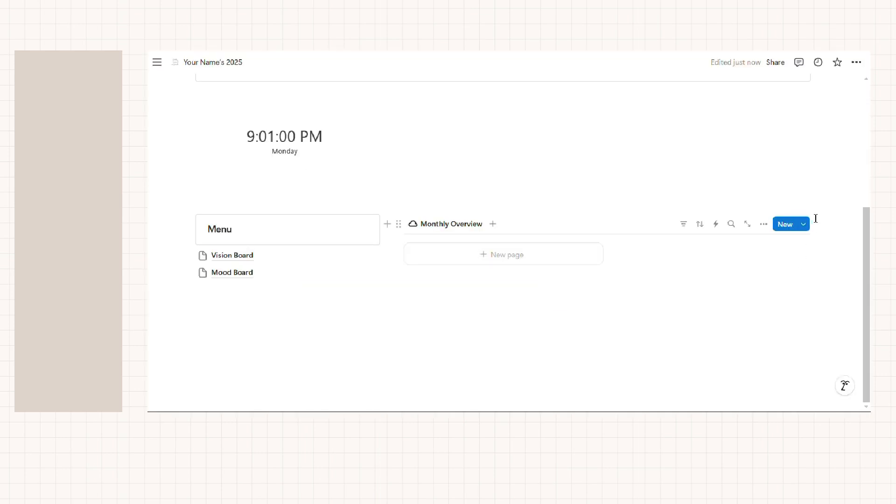
- Create a new page in the Monthly Overview gallery from the default New Month template
{"action": "left_click", "coordinate": [582, 256]}
{"action": "scroll", "coordinate": [615, 206], "scroll_direction": "down", "scroll_amount": 3}
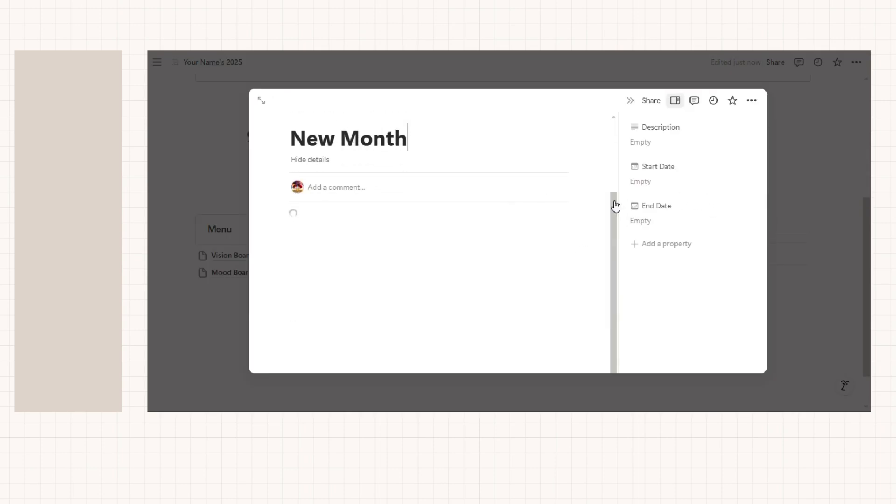
- Open the new Monthly Overview page as a full page and rename it January
{"action": "left_click", "coordinate": [260, 101]}
{"action": "scroll", "coordinate": [569, 316], "scroll_direction": "down", "scroll_amount": 2}
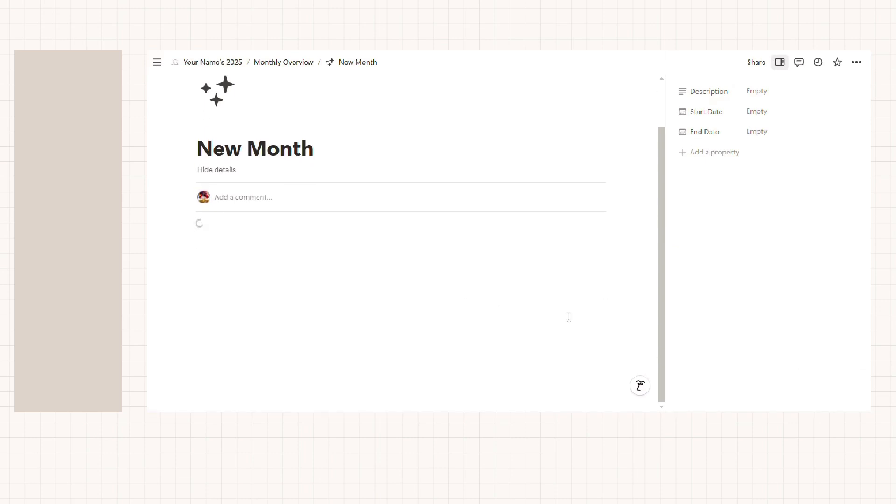
{"action": "scroll", "coordinate": [596, 204], "scroll_direction": "up", "scroll_amount": 2}
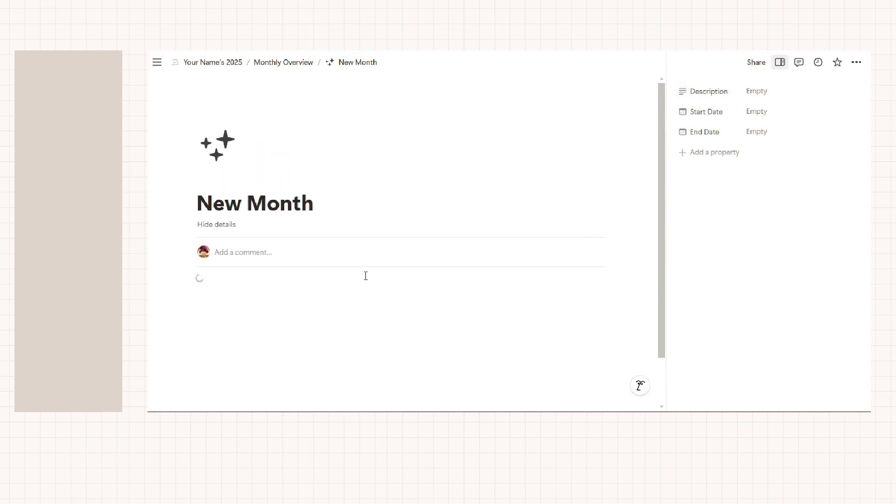
{"action": "scroll", "coordinate": [364, 276], "scroll_direction": "down", "scroll_amount": 2}
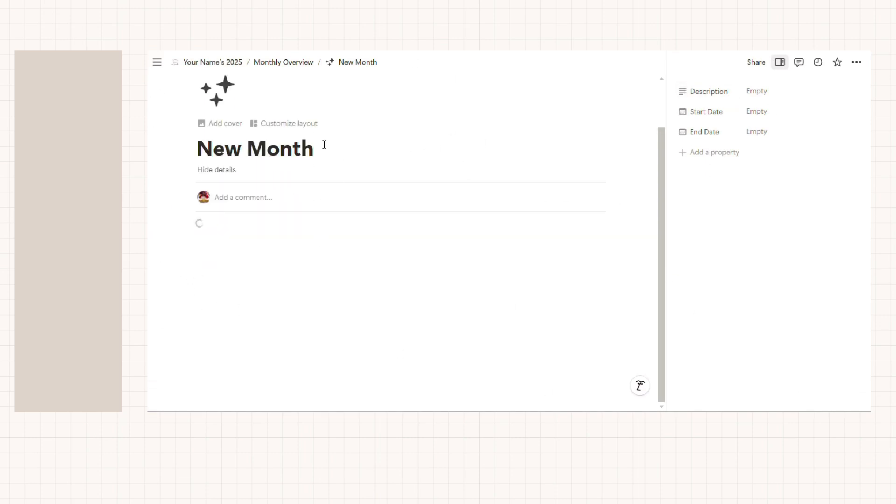
{"action": "left_click_drag", "start_coordinate": [324, 143], "coordinate": [150, 111]}
{"action": "key", "text": "BackSpace"}
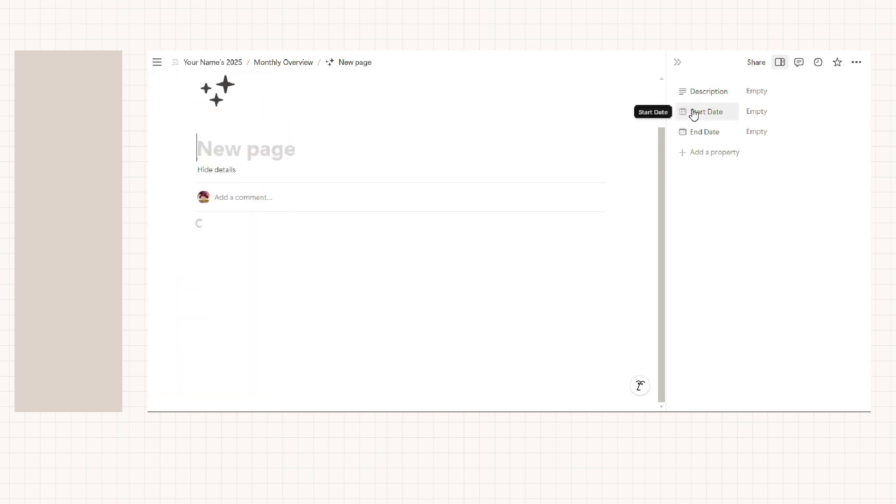
{"action": "type", "text": "a"}
{"action": "key", "text": "BackSpace"}
{"action": "type", "text": "Jan"}
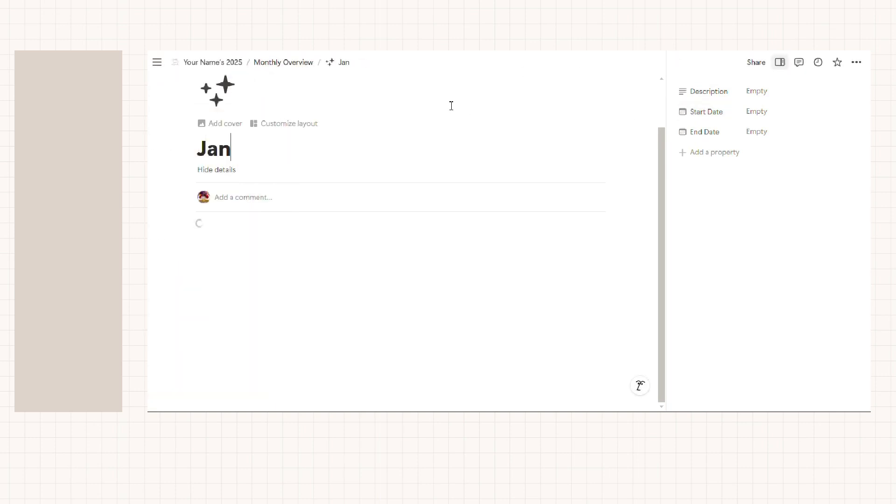
{"action": "type", "text": "uary"}
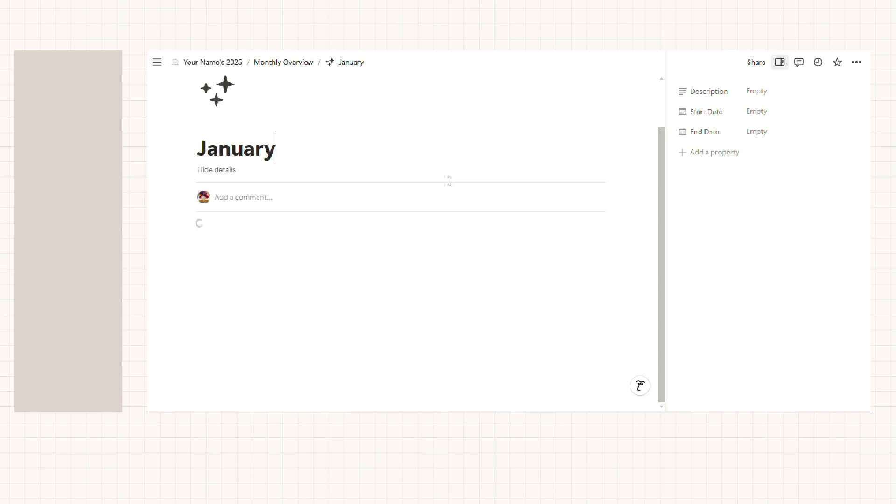
{"action": "key", "text": "ctrl+shift+r"}
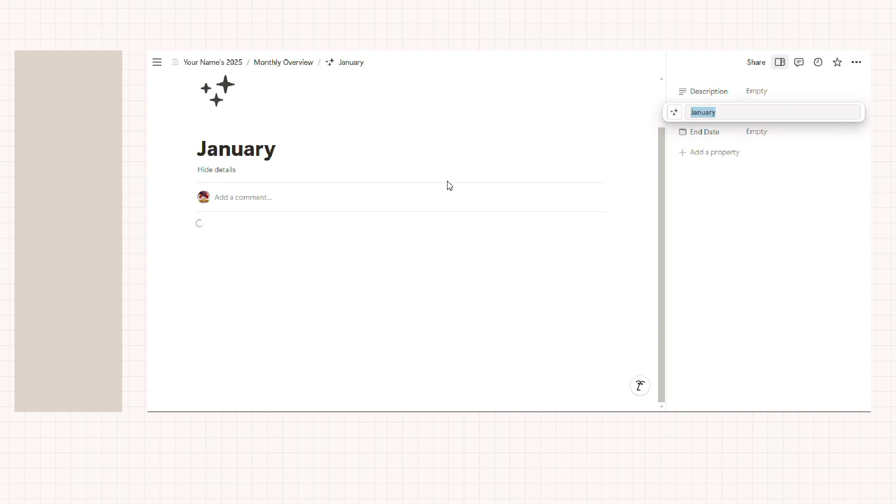
{"action": "left_click", "coordinate": [472, 255]}
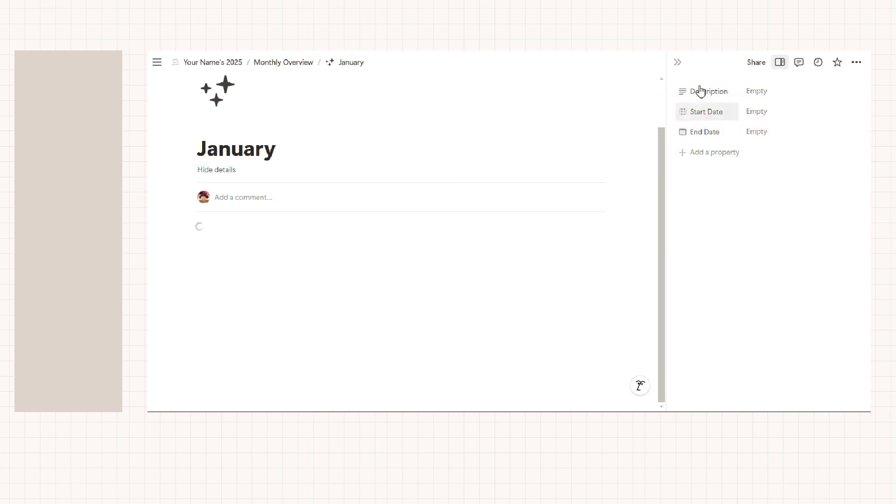
- Hide the January page's details panel and expand the Daily Journal and [Month Name] Mood Board toggles
{"action": "left_click", "coordinate": [678, 65]}
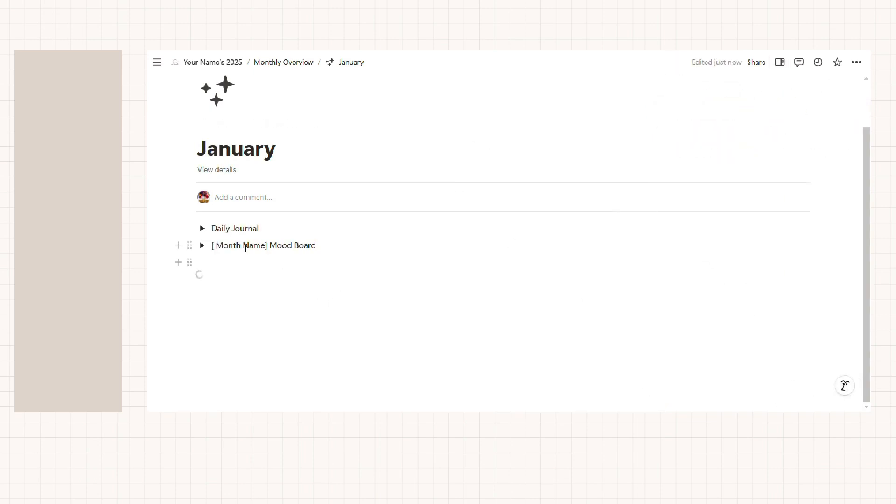
{"action": "left_click", "coordinate": [202, 245]}
{"action": "left_click", "coordinate": [202, 229]}
{"action": "scroll", "coordinate": [345, 196], "scroll_direction": "down", "scroll_amount": 3}
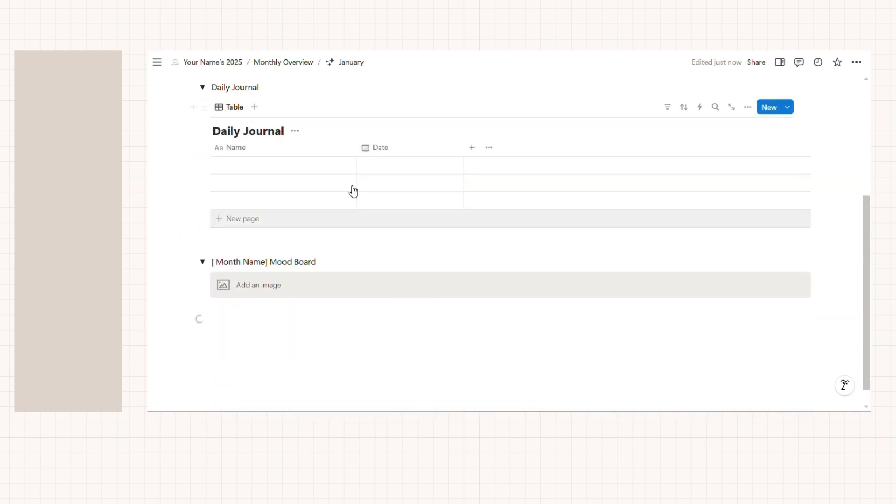
{"action": "left_click", "coordinate": [290, 175]}
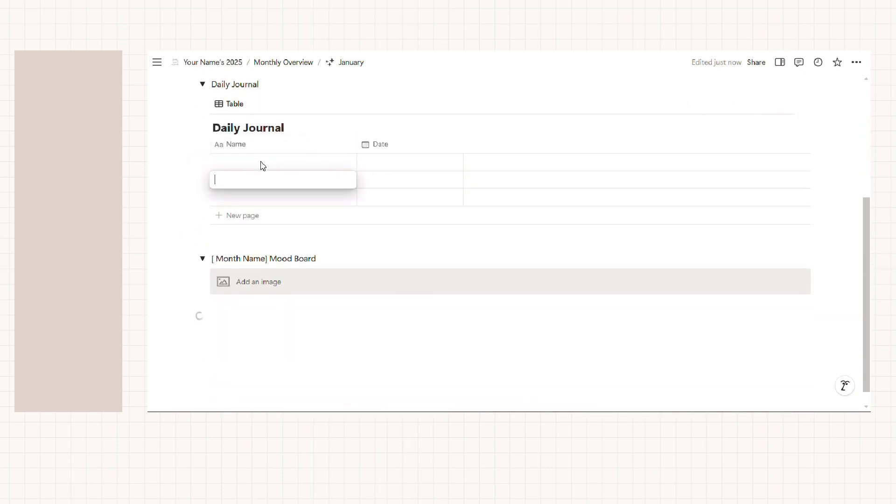
{"action": "left_click", "coordinate": [261, 161]}
{"action": "left_click", "coordinate": [261, 162]}
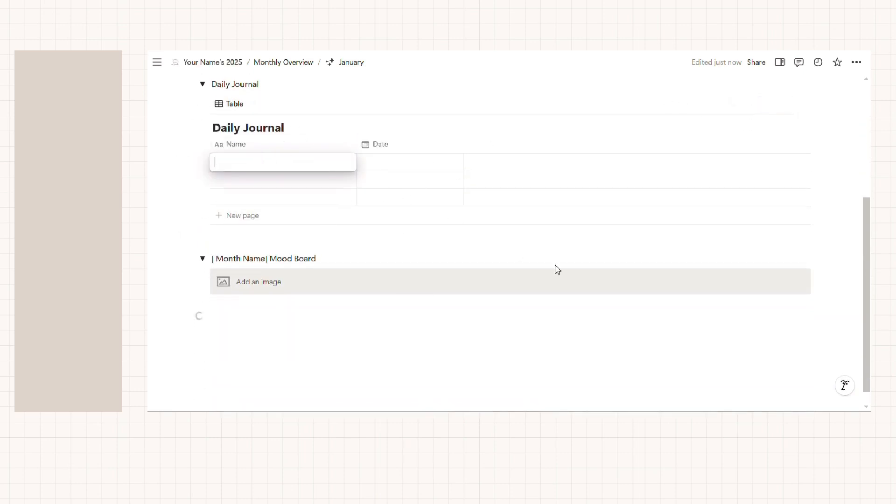
{"action": "type", "text": "@today"}
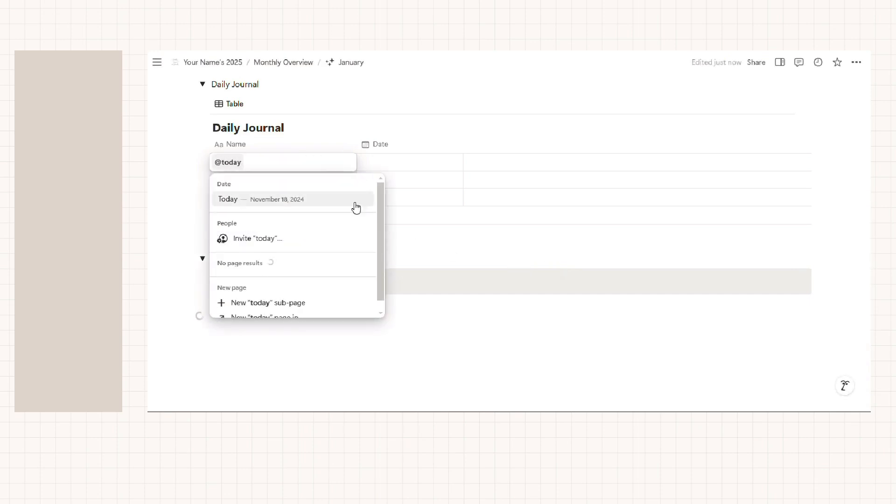
{"action": "left_click", "coordinate": [310, 201]}
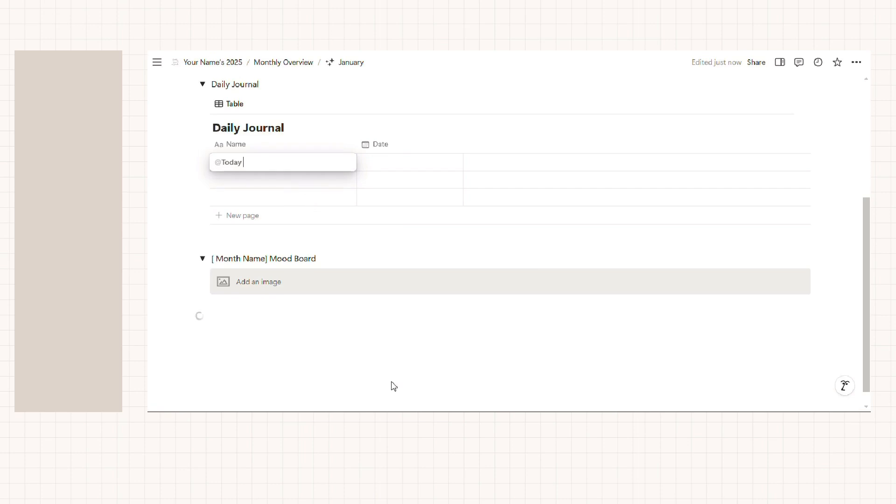
{"action": "key", "text": "Escape"}
- Set the first Daily Journal entry's date to November 19, 2024
{"action": "left_click", "coordinate": [400, 161]}
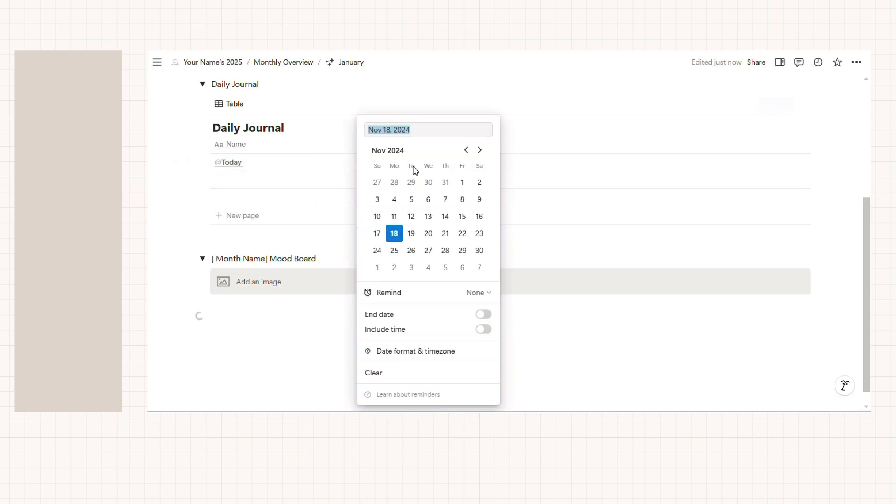
{"action": "left_click", "coordinate": [411, 233]}
{"action": "left_click", "coordinate": [590, 286]}
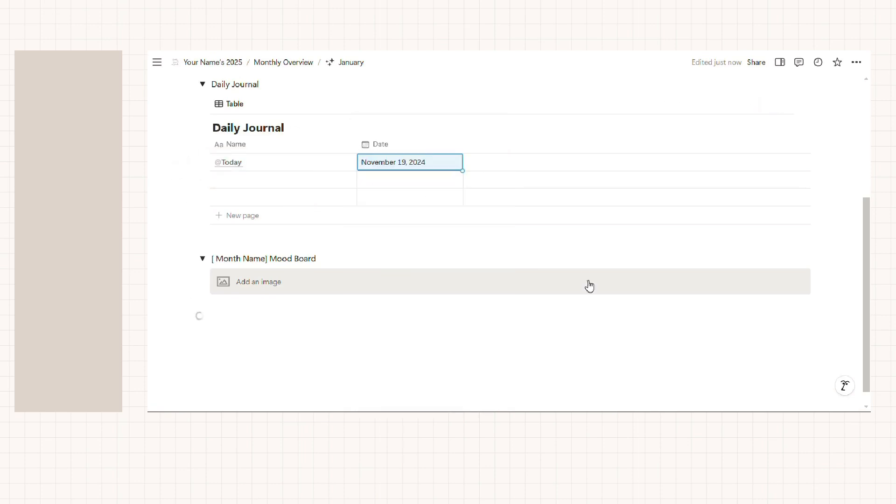
{"action": "left_click", "coordinate": [340, 162]}
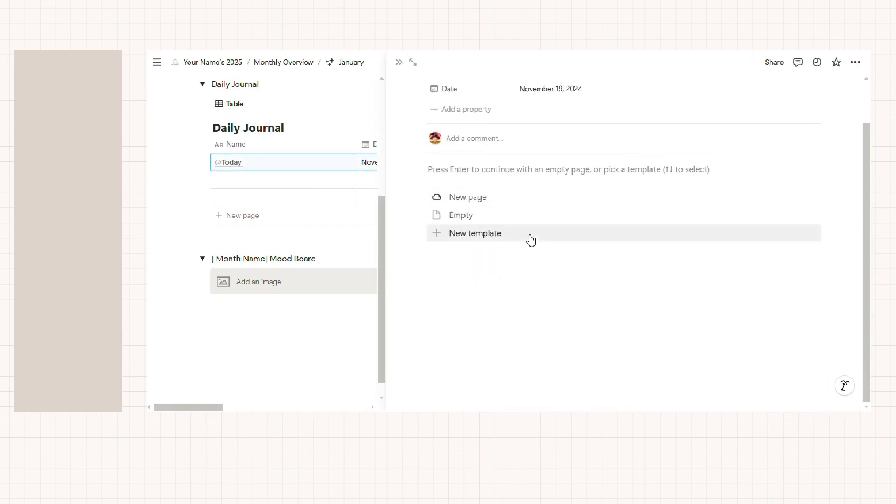
{"action": "left_click", "coordinate": [483, 201]}
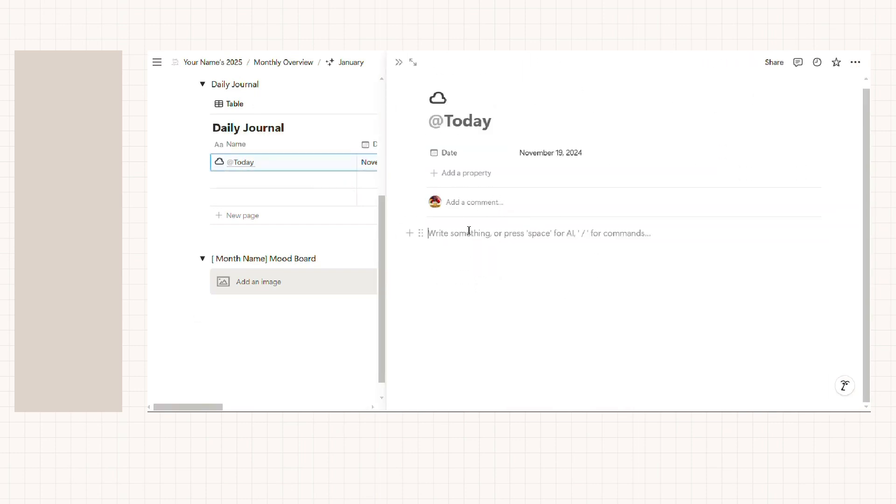
{"action": "type", "text": "Write anything here..."}
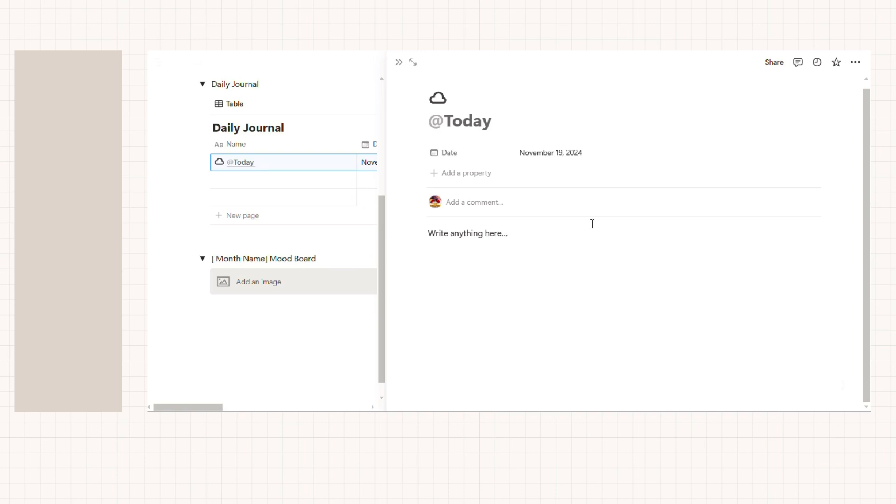
{"action": "left_click", "coordinate": [398, 63]}
- Return to the Your Name's 2025 page and set the Monthly Overview gallery's card preview to Page cover
{"action": "left_click", "coordinate": [230, 68]}
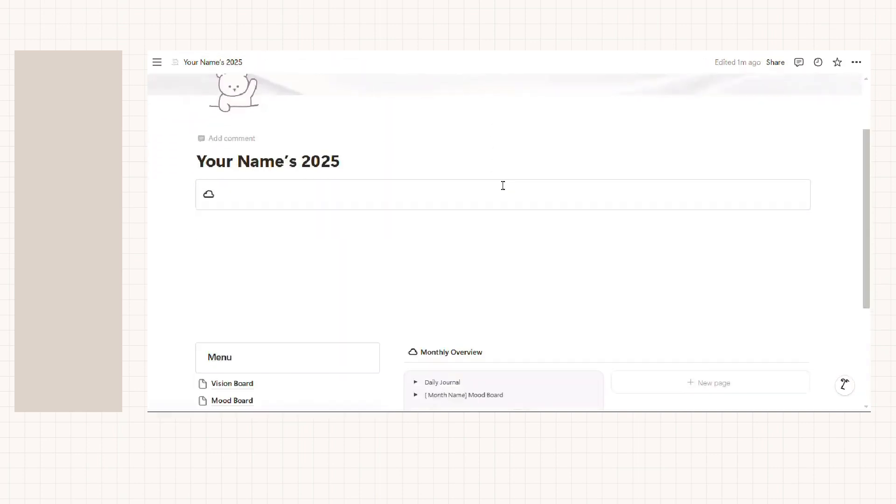
{"action": "scroll", "coordinate": [666, 198], "scroll_direction": "down", "scroll_amount": 3}
{"action": "scroll", "coordinate": [698, 196], "scroll_direction": "down", "scroll_amount": 1}
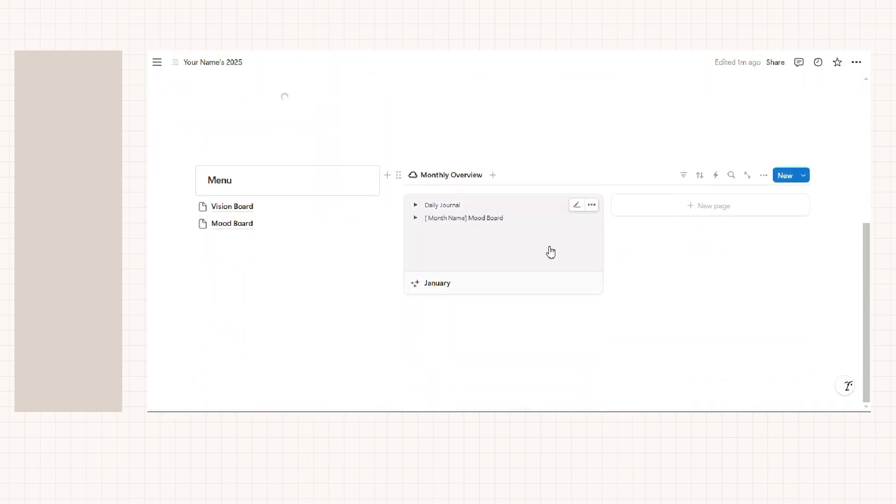
{"action": "left_click", "coordinate": [768, 177]}
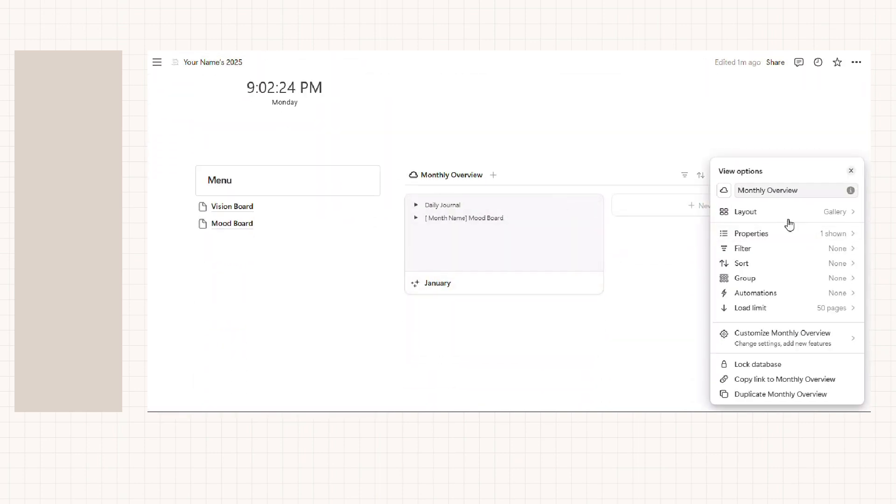
{"action": "left_click", "coordinate": [793, 212]}
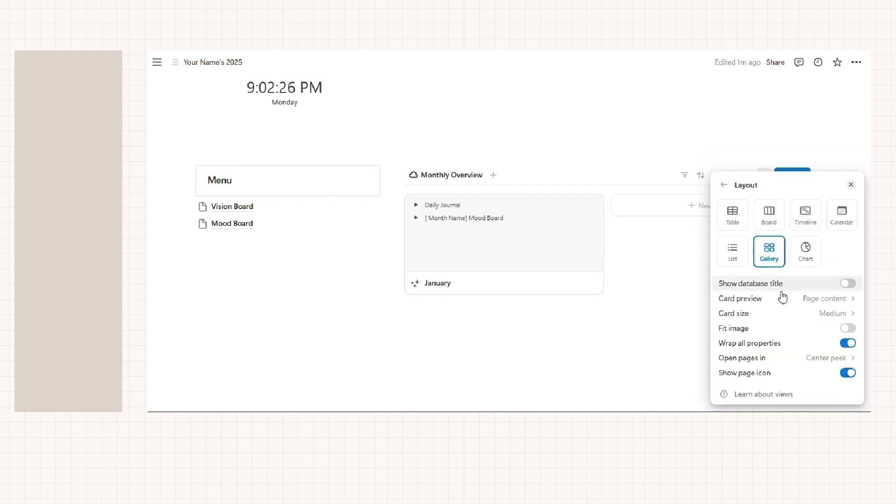
{"action": "left_click", "coordinate": [820, 301]}
{"action": "left_click", "coordinate": [811, 336]}
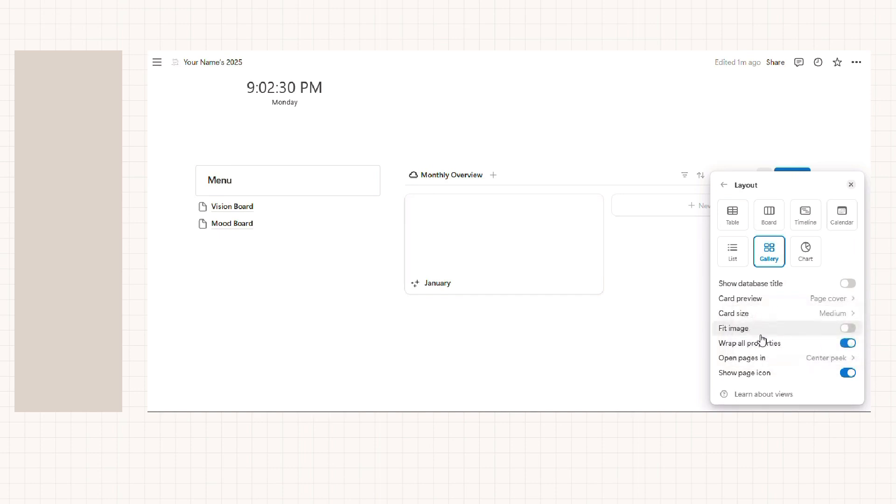
{"action": "left_click", "coordinate": [556, 351]}
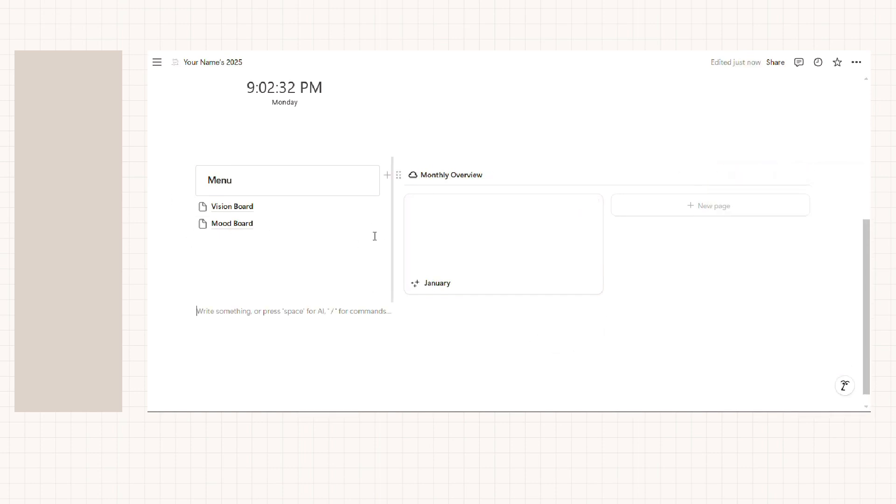
- Open the January page from the Monthly Overview gallery and add a cover to it
{"action": "left_click", "coordinate": [512, 234]}
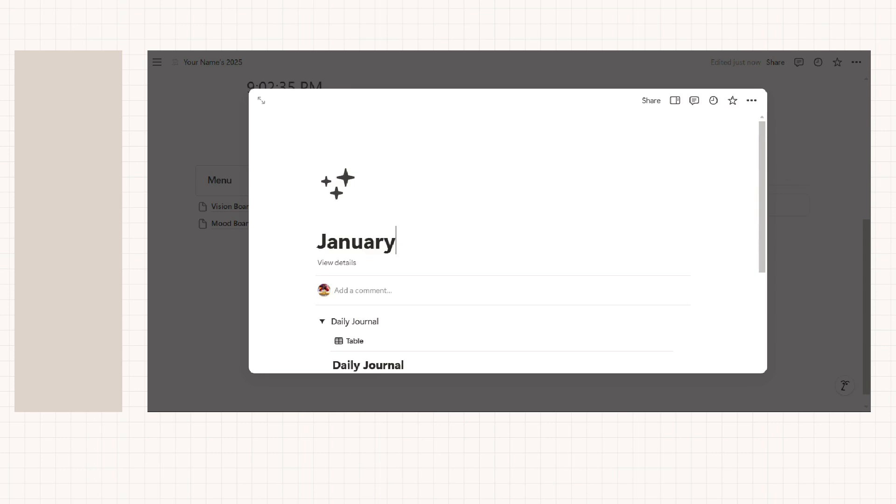
{"action": "scroll", "coordinate": [368, 278], "scroll_direction": "down", "scroll_amount": 1}
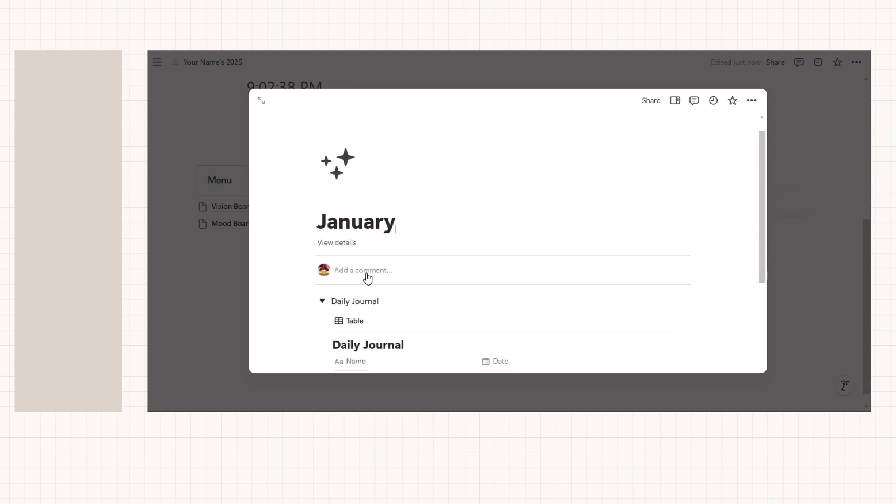
{"action": "scroll", "coordinate": [368, 278], "scroll_direction": "down", "scroll_amount": 3}
{"action": "scroll", "coordinate": [369, 224], "scroll_direction": "up", "scroll_amount": 4}
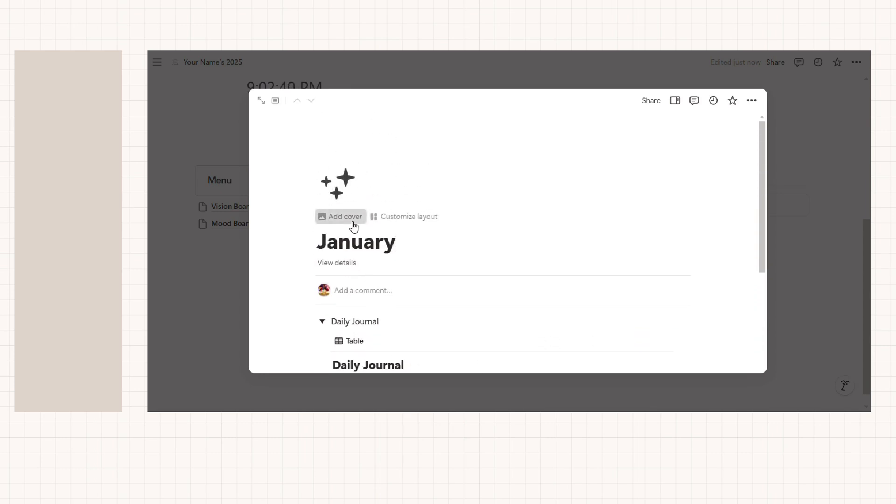
{"action": "left_click", "coordinate": [353, 227]}
- Change the January page's cover to the cloudy blue sky photo from an Unsplash search for "January" and close the page
{"action": "left_click", "coordinate": [624, 128]}
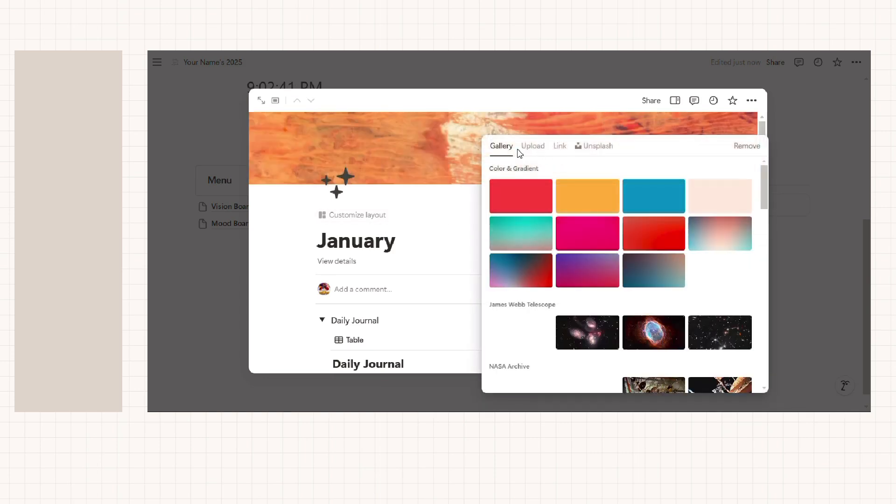
{"action": "left_click", "coordinate": [593, 147]}
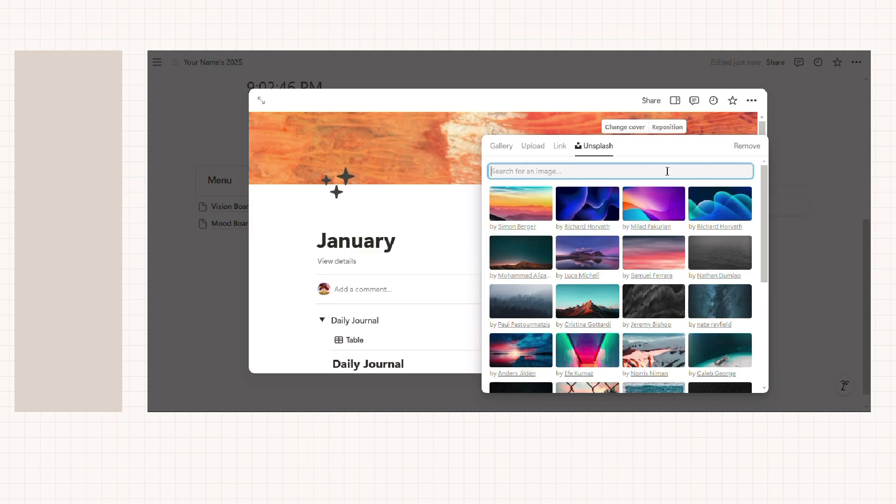
{"action": "scroll", "coordinate": [654, 234], "scroll_direction": "down", "scroll_amount": 5}
{"action": "scroll", "coordinate": [651, 229], "scroll_direction": "up", "scroll_amount": 5}
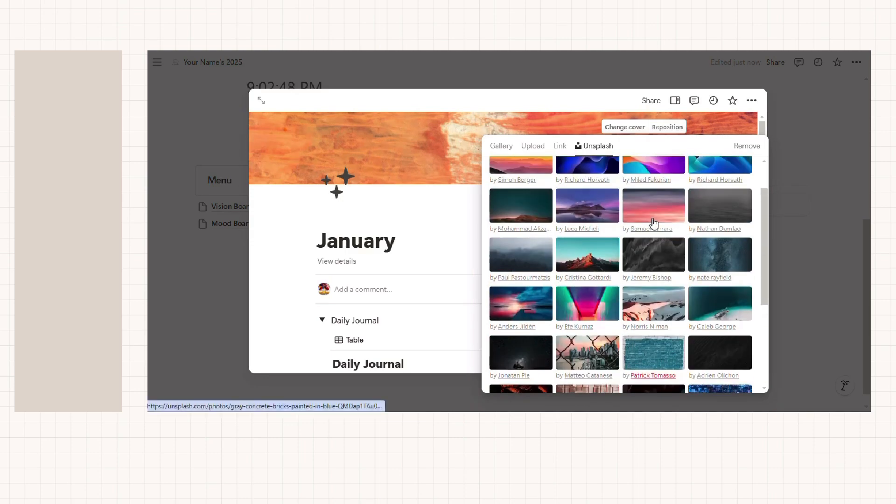
{"action": "type", "text": "Jan"}
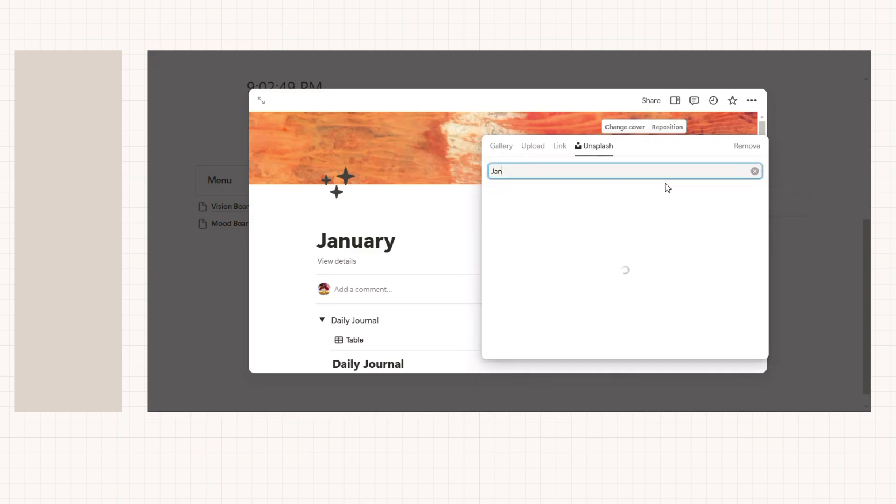
{"action": "type", "text": "uary"}
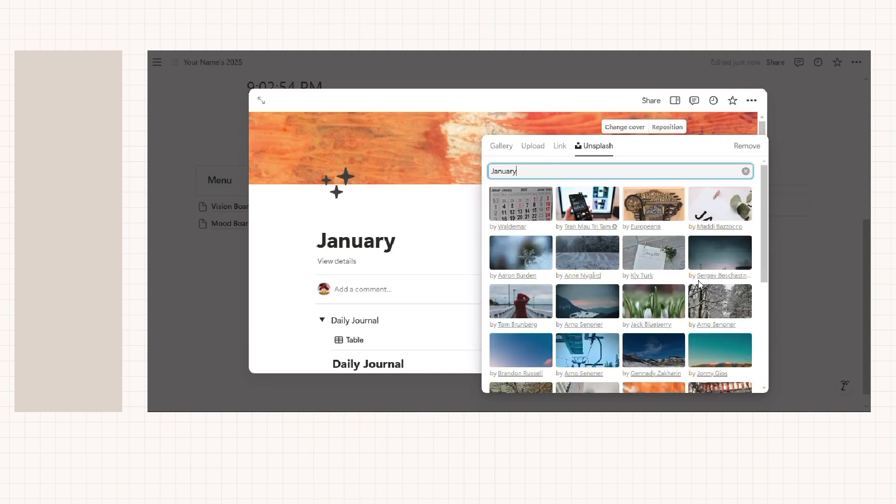
{"action": "scroll", "coordinate": [699, 283], "scroll_direction": "down", "scroll_amount": 4}
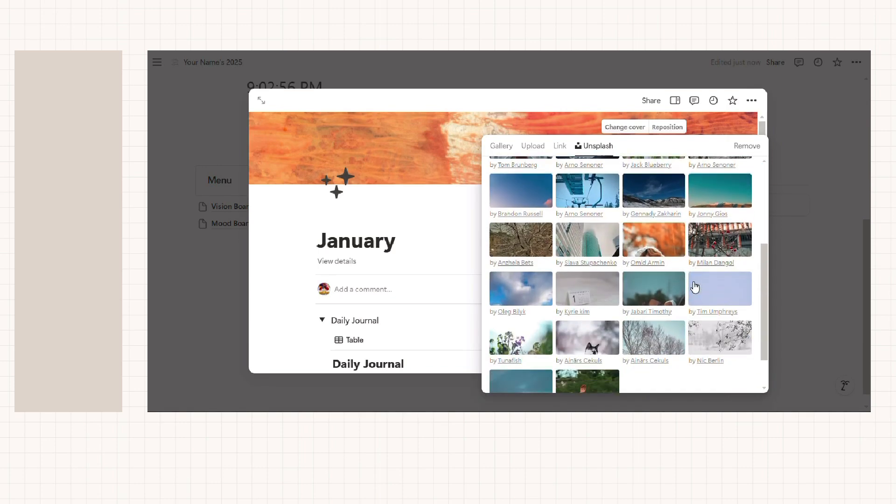
{"action": "scroll", "coordinate": [695, 287], "scroll_direction": "down", "scroll_amount": 2}
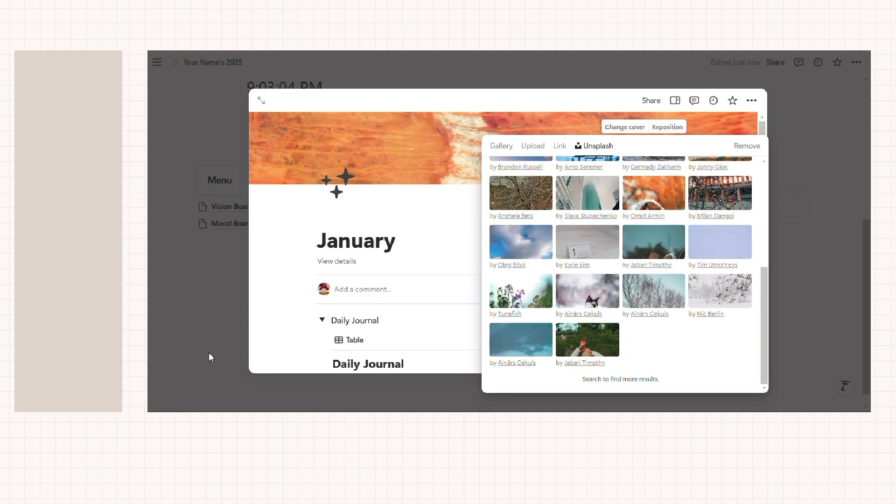
{"action": "left_click", "coordinate": [516, 246]}
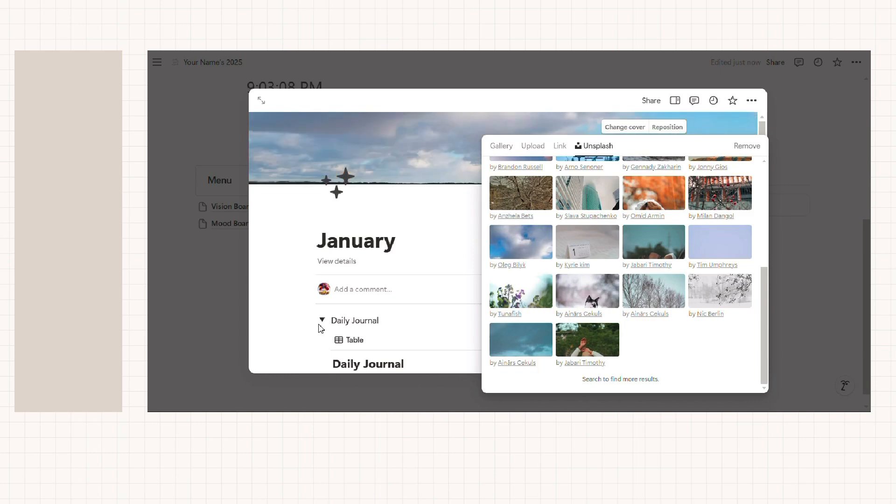
{"action": "left_click", "coordinate": [303, 312]}
{"action": "left_click", "coordinate": [236, 324]}
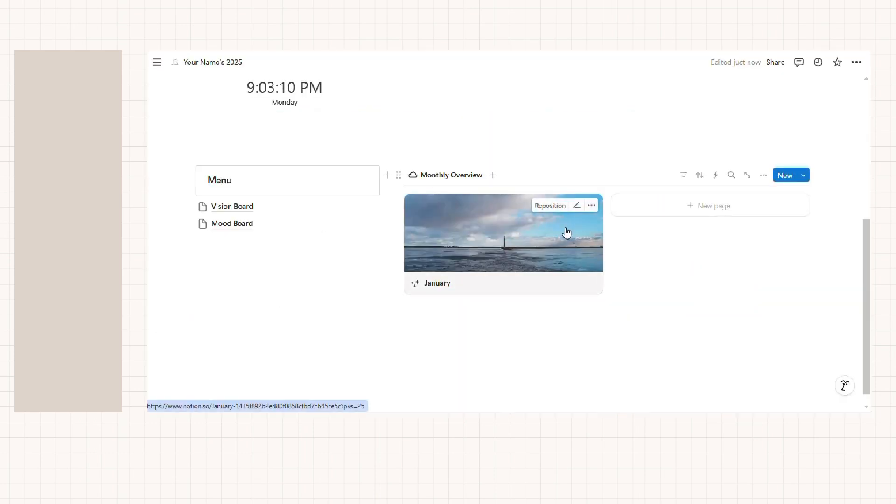
- Open the January page from the gallery, review its cover and Daily Journal table, and close it
{"action": "scroll", "coordinate": [676, 196], "scroll_direction": "up", "scroll_amount": 1}
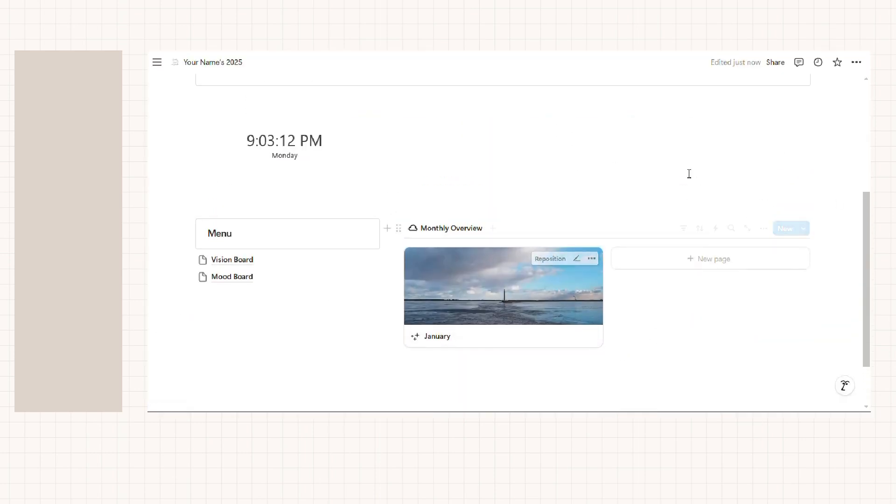
{"action": "left_click", "coordinate": [461, 304]}
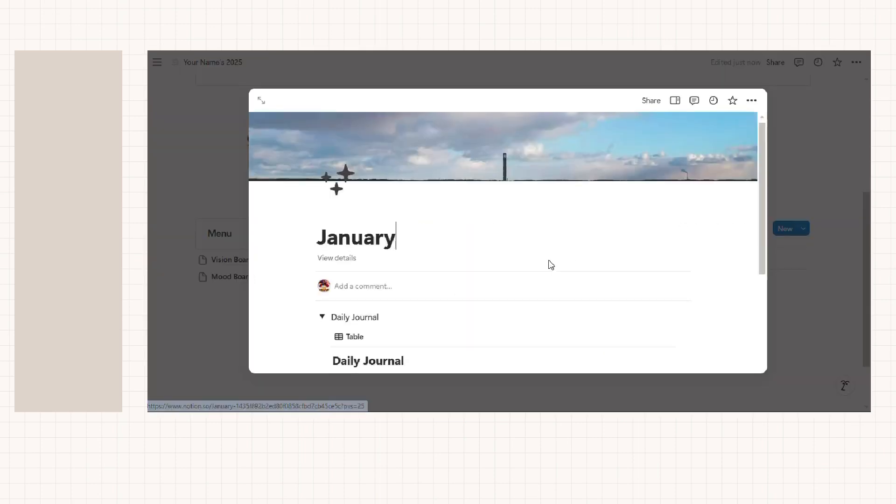
{"action": "scroll", "coordinate": [583, 252], "scroll_direction": "down", "scroll_amount": 4}
{"action": "scroll", "coordinate": [706, 156], "scroll_direction": "up", "scroll_amount": 2}
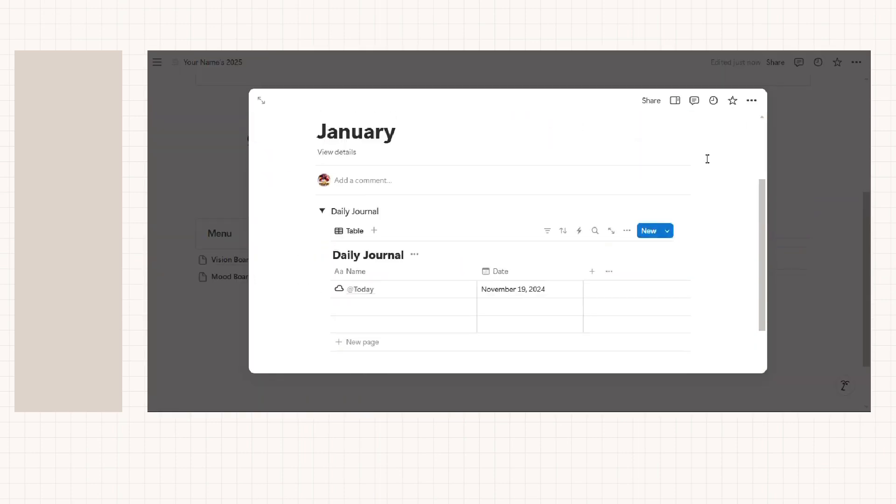
{"action": "scroll", "coordinate": [565, 264], "scroll_direction": "down", "scroll_amount": 2}
{"action": "scroll", "coordinate": [263, 284], "scroll_direction": "down", "scroll_amount": 1}
{"action": "left_click", "coordinate": [215, 307]}
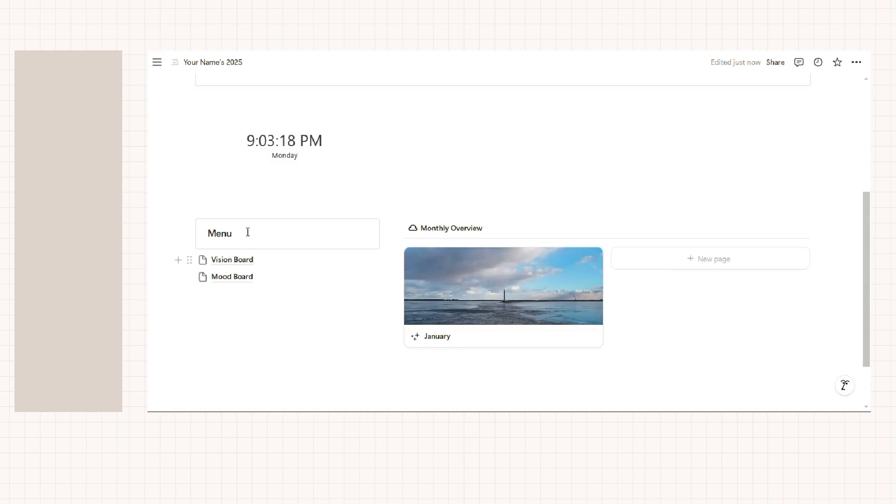
- Open the Vision Board subpage and turn on full width for it
{"action": "left_click", "coordinate": [275, 260]}
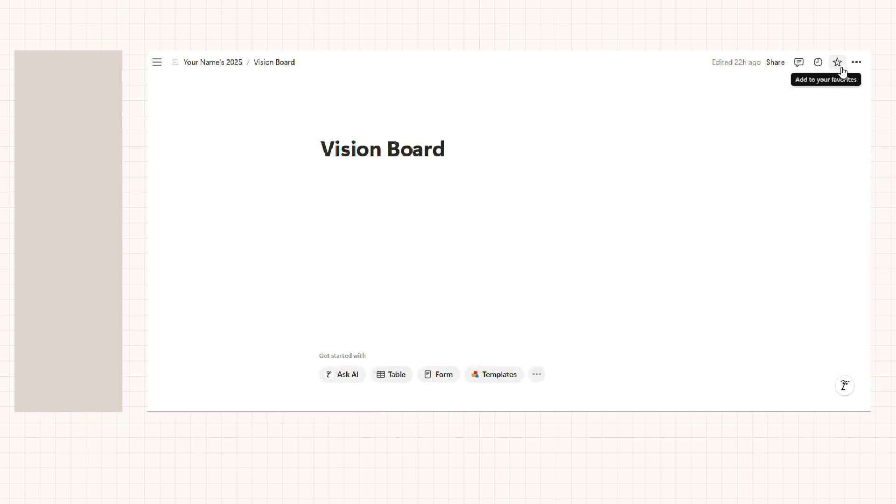
{"action": "left_click", "coordinate": [856, 62]}
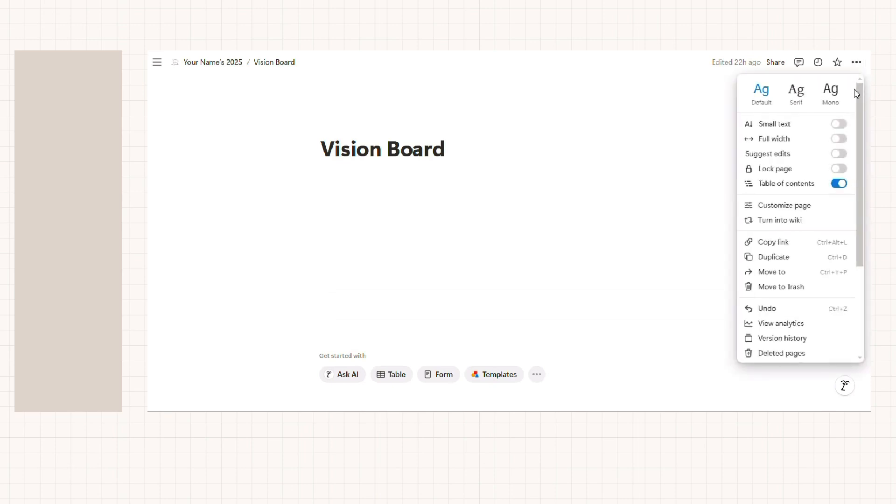
{"action": "left_click", "coordinate": [840, 139]}
{"action": "left_click", "coordinate": [299, 169]}
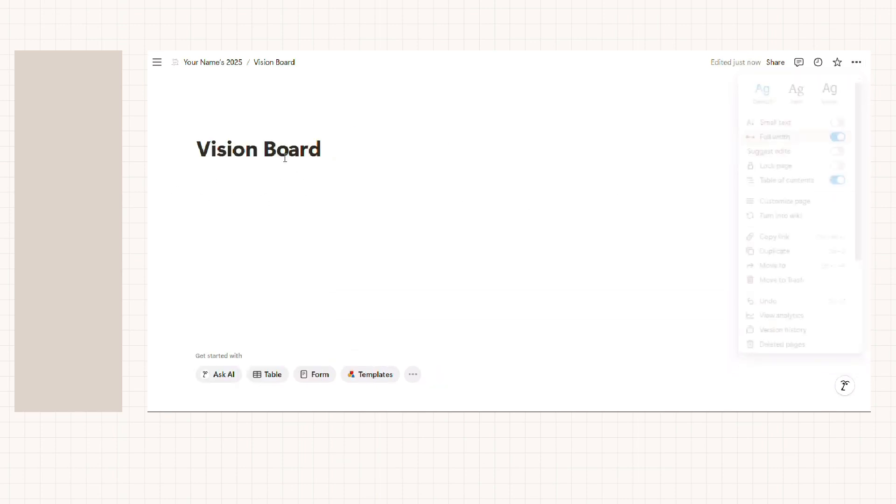
- Add an icon to the Vision Board page and set it to the black thought bubble
{"action": "left_click", "coordinate": [232, 124]}
{"action": "left_click", "coordinate": [215, 161]}
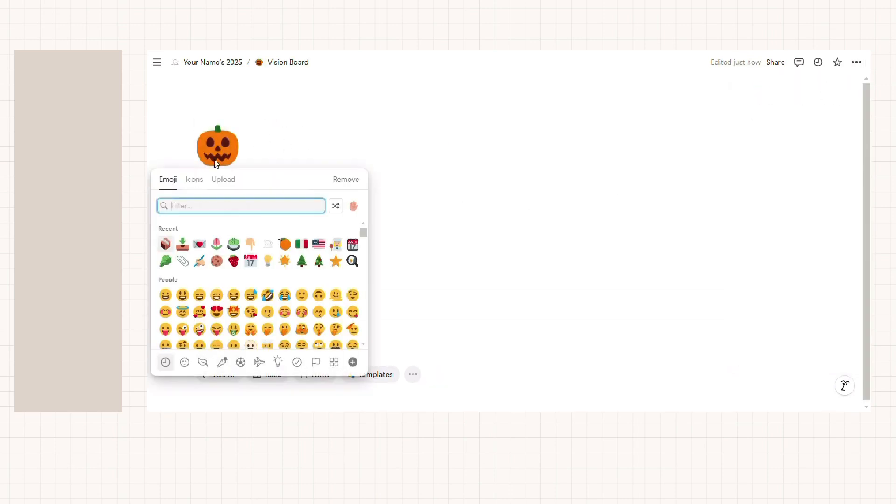
{"action": "left_click", "coordinate": [194, 180]}
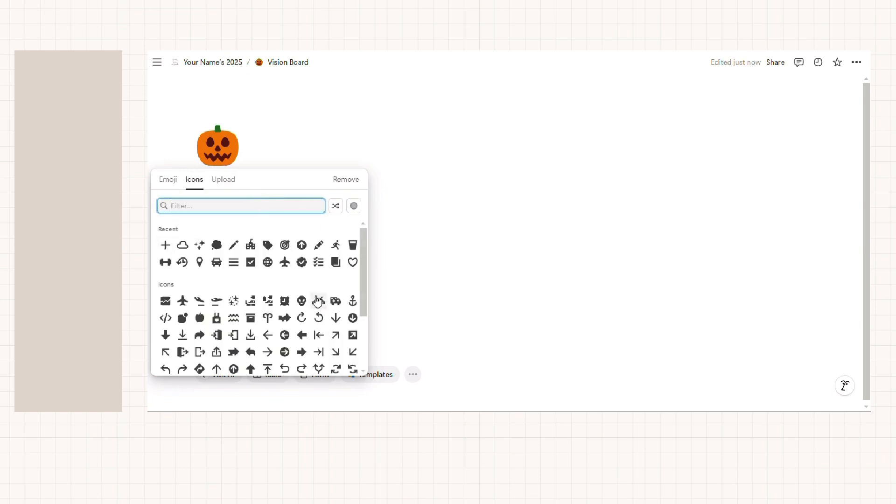
{"action": "left_click", "coordinate": [222, 181]}
{"action": "left_click", "coordinate": [194, 181]}
{"action": "left_click", "coordinate": [215, 245]}
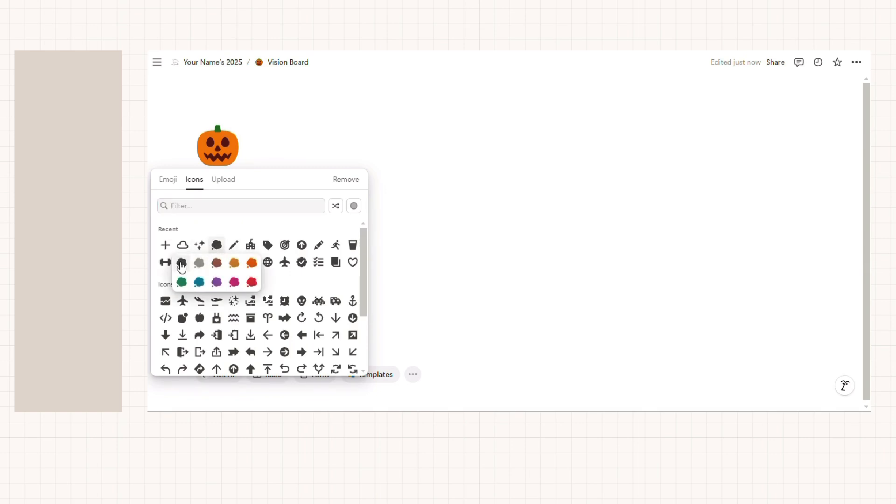
{"action": "left_click", "coordinate": [182, 264]}
{"action": "left_click", "coordinate": [276, 224]}
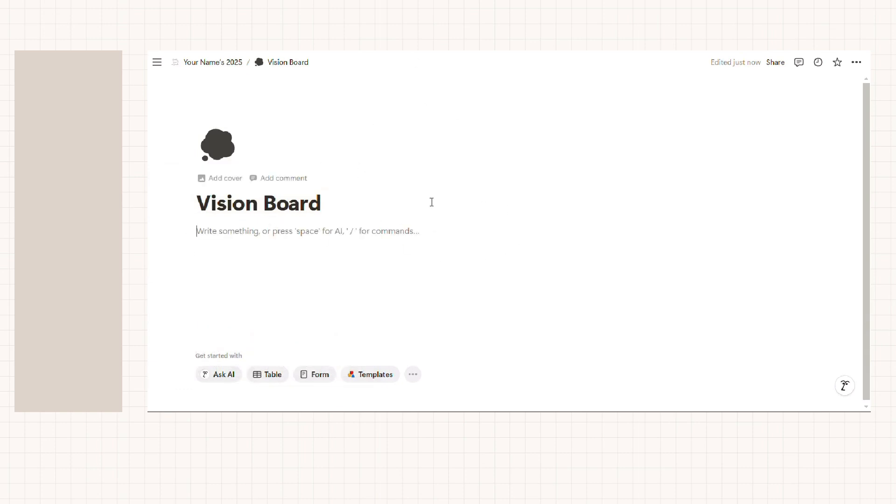
- Insert a new gallery database titled "Vision Board" in the page body and hide its database title
{"action": "type", "text": "/"}
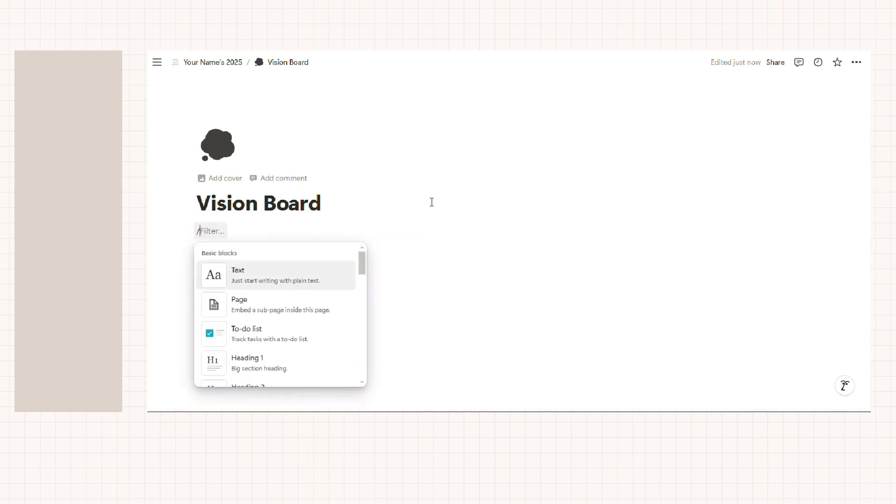
{"action": "type", "text": "gal"}
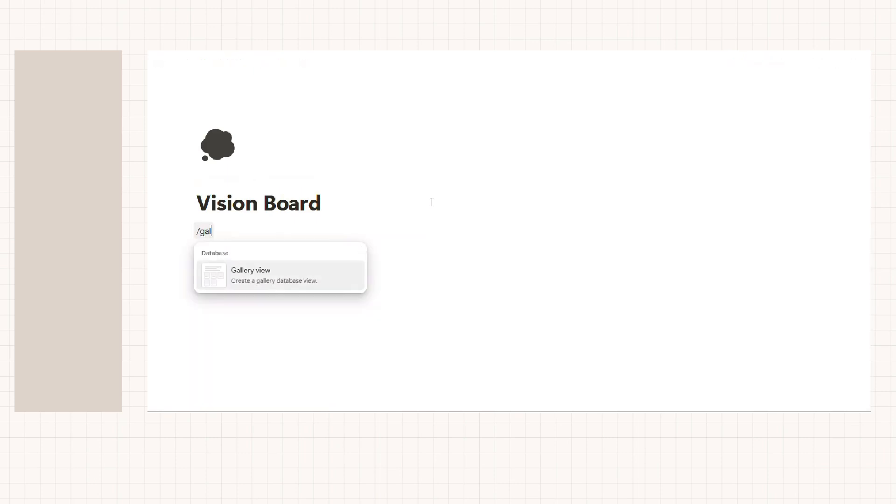
{"action": "left_click", "coordinate": [314, 283]}
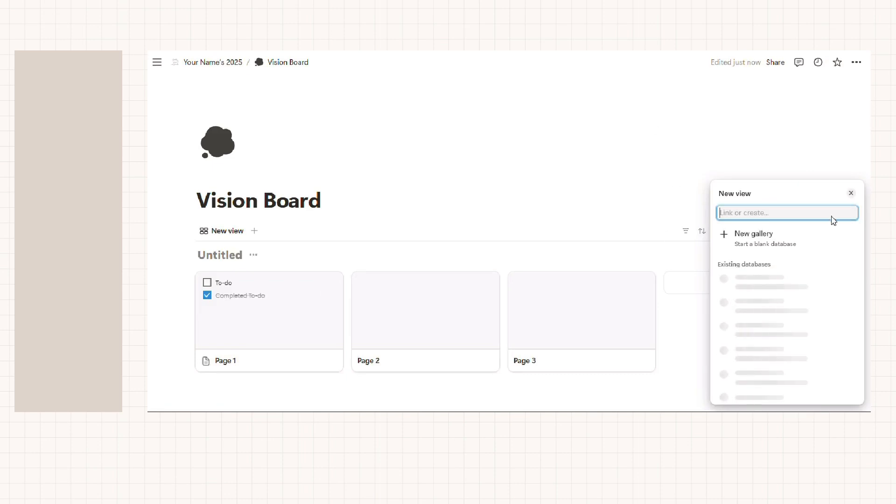
{"action": "left_click", "coordinate": [812, 239]}
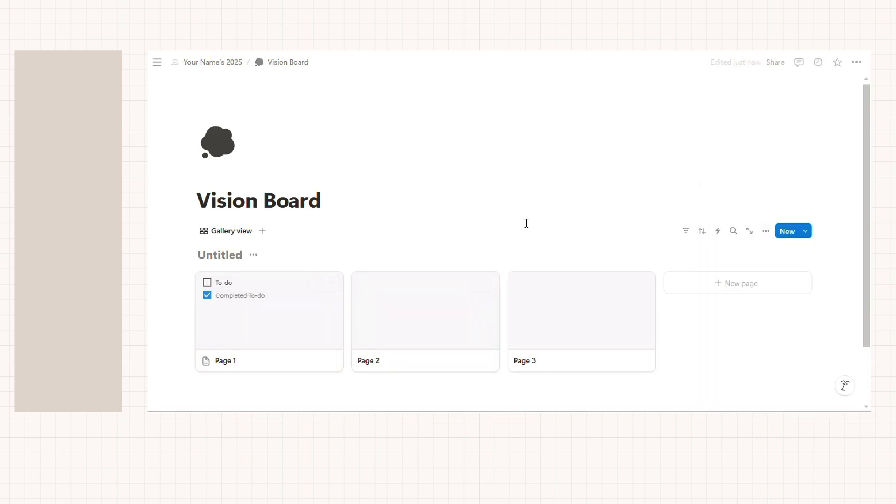
{"action": "type", "text": "Vision Board"}
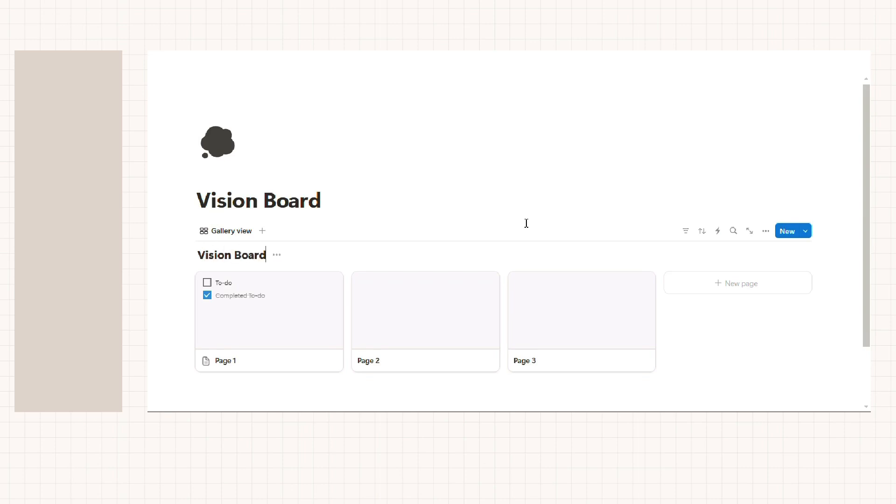
{"action": "left_click", "coordinate": [276, 255]}
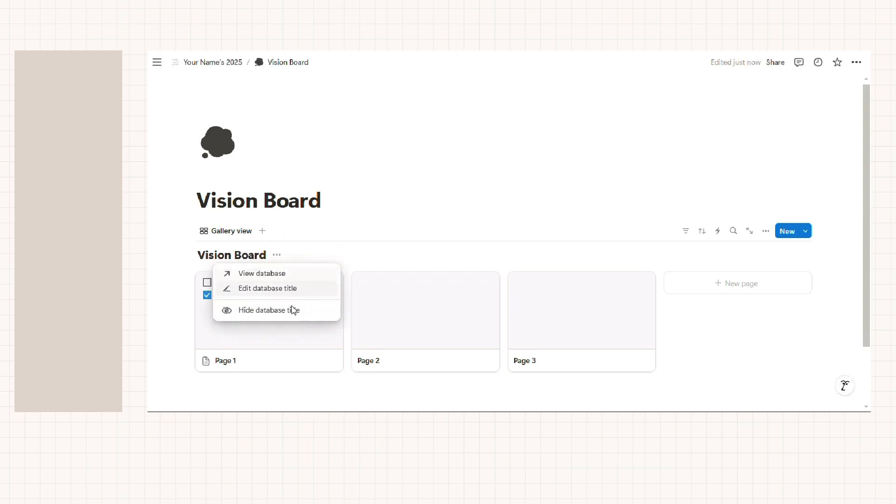
{"action": "left_click", "coordinate": [303, 311]}
- Rename the gallery view as "Vision Board" and give it the black stacked-pages icon
{"action": "left_click", "coordinate": [231, 230]}
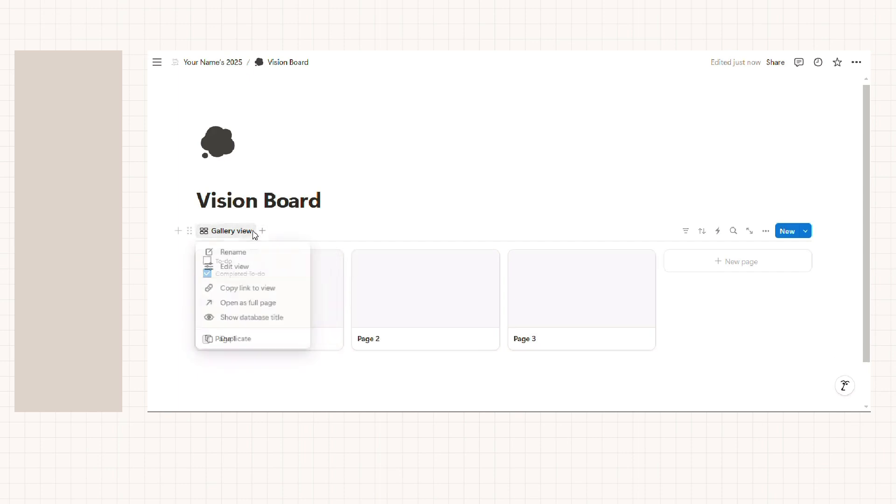
{"action": "left_click", "coordinate": [266, 251]}
{"action": "key", "text": "BackSpace"}
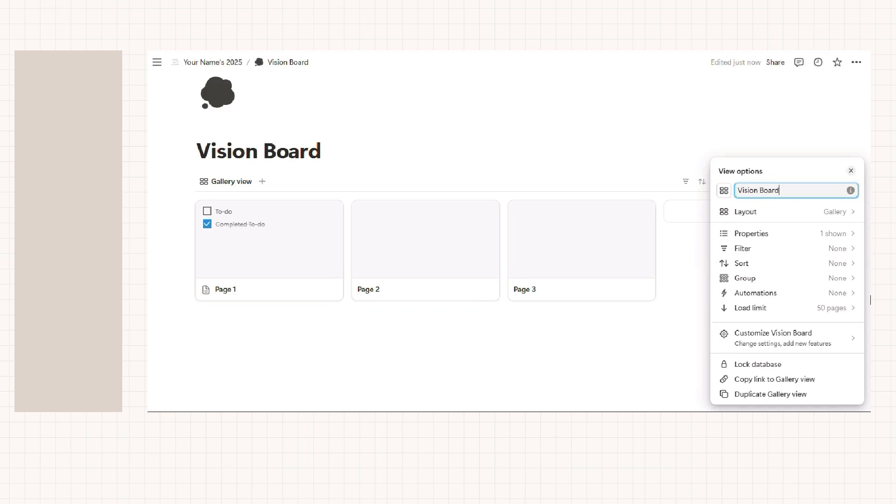
{"action": "left_click", "coordinate": [723, 192]}
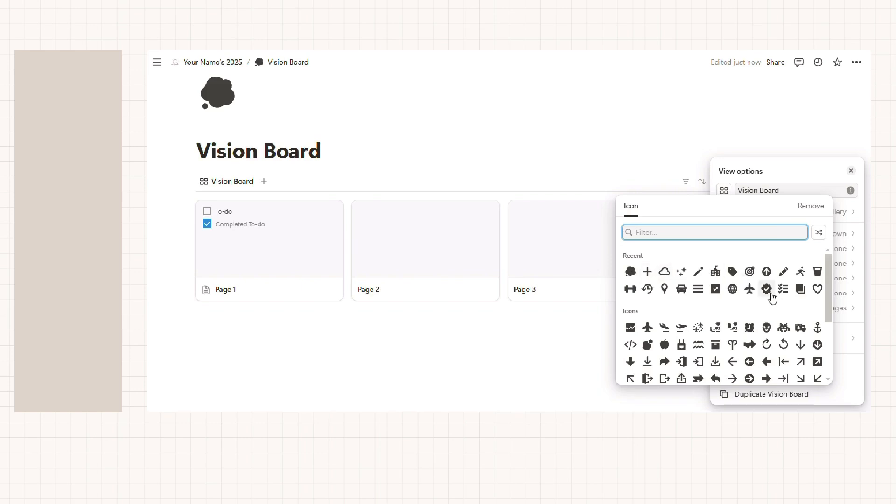
{"action": "left_click", "coordinate": [800, 291]}
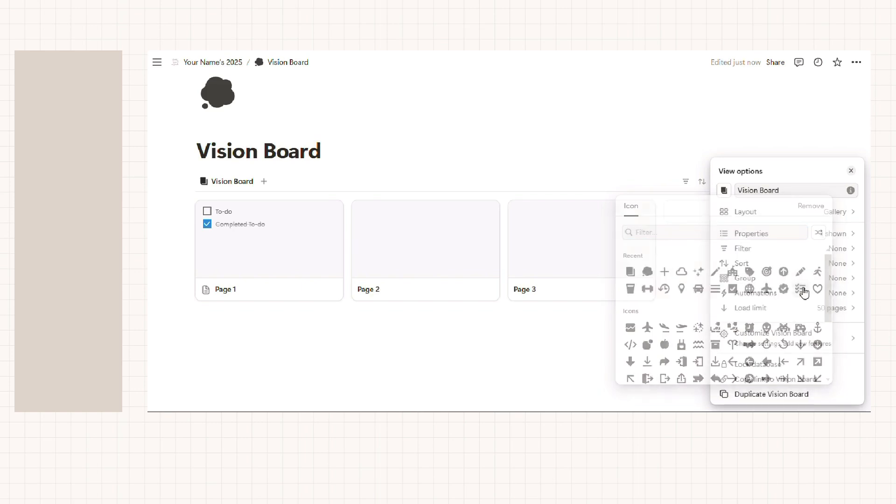
{"action": "left_click", "coordinate": [603, 357]}
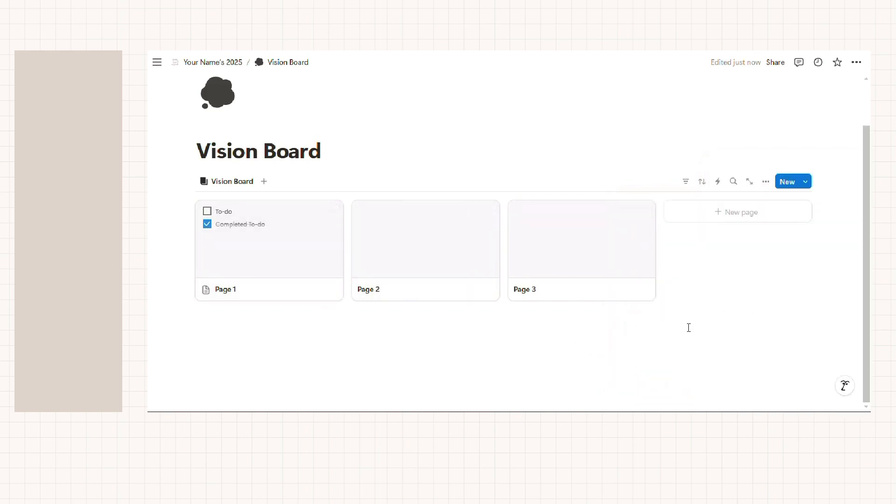
- Delete the sample cards Page 1, Page 2 and Page 3 from the Vision Board gallery
{"action": "left_click_drag", "start_coordinate": [672, 326], "coordinate": [330, 238]}
{"action": "left_click", "coordinate": [331, 214]}
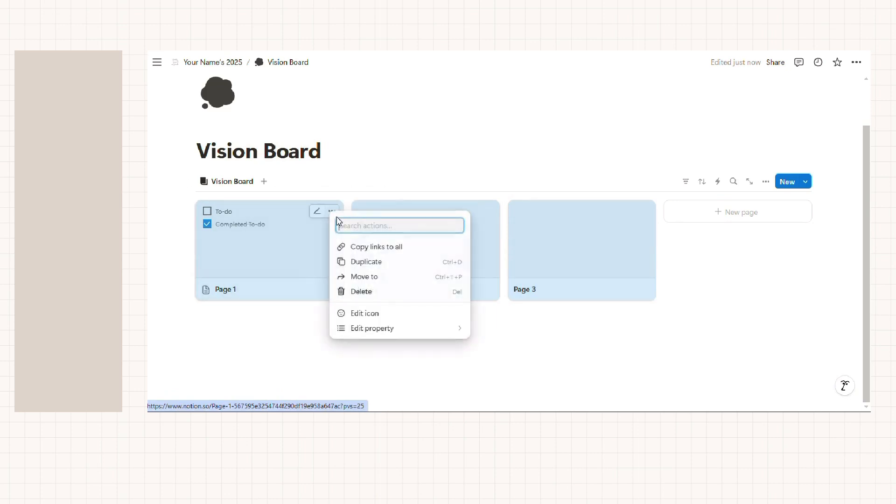
{"action": "left_click", "coordinate": [403, 301]}
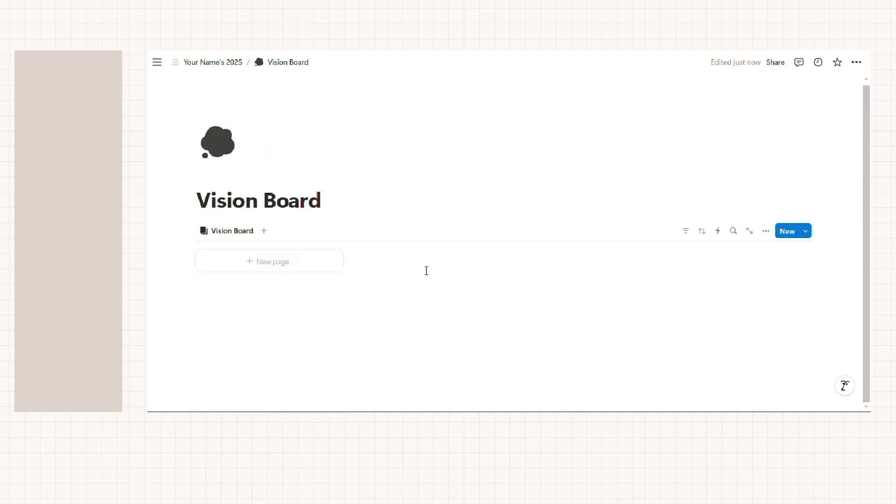
- Create a new template for the Vision Board database and turn on full width for it
{"action": "left_click", "coordinate": [806, 235]}
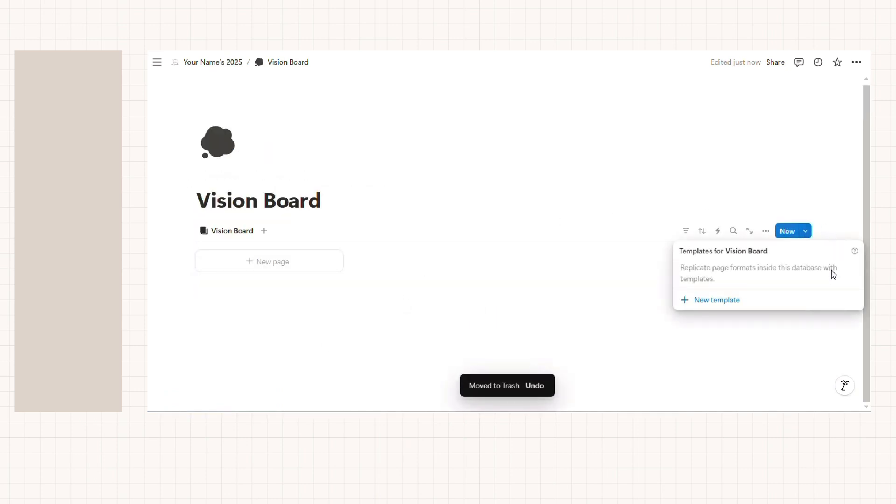
{"action": "left_click", "coordinate": [810, 302]}
{"action": "left_click", "coordinate": [751, 101]}
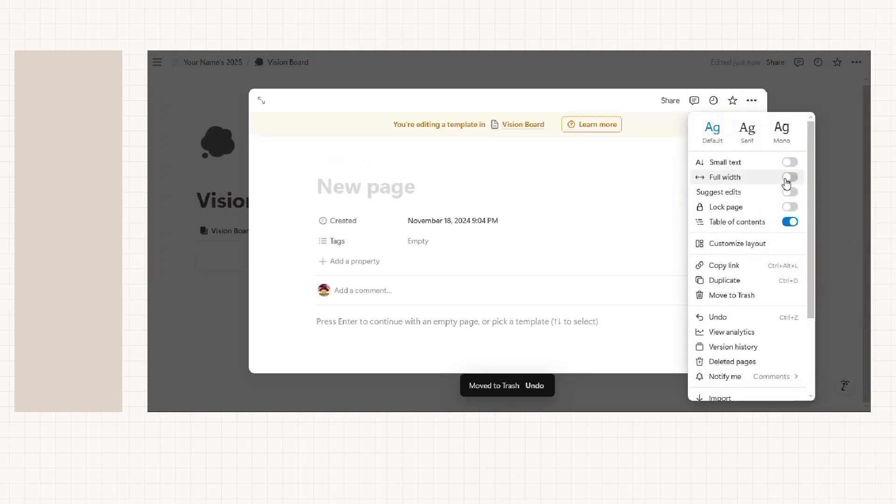
{"action": "left_click", "coordinate": [790, 178]}
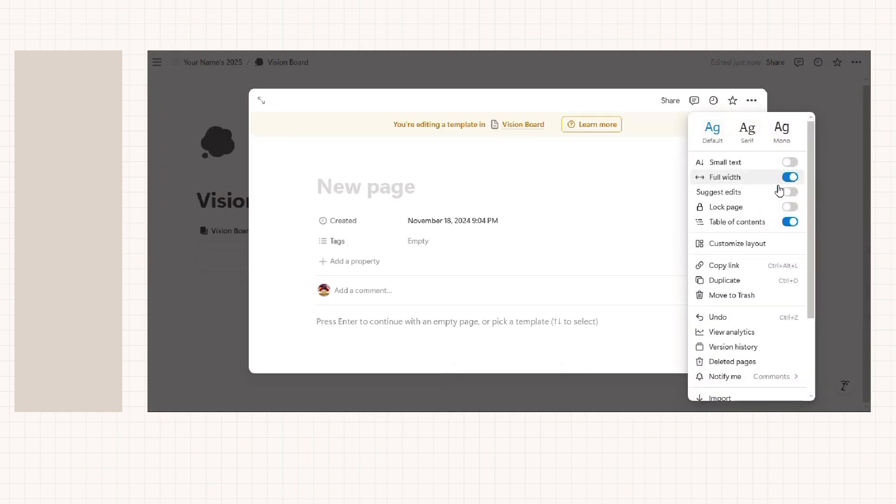
{"action": "left_click", "coordinate": [556, 311]}
- Delete the Created and Tags properties from the Vision Board template
{"action": "left_click", "coordinate": [354, 223]}
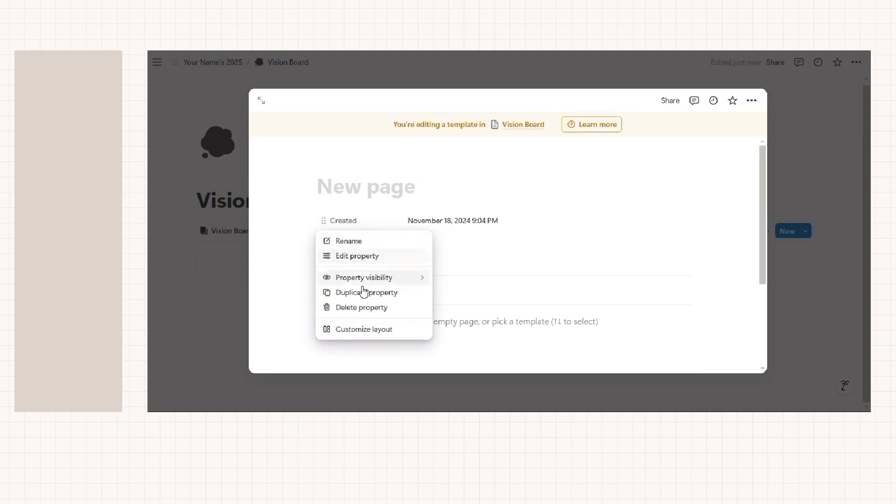
{"action": "left_click", "coordinate": [399, 308]}
{"action": "left_click", "coordinate": [457, 234]}
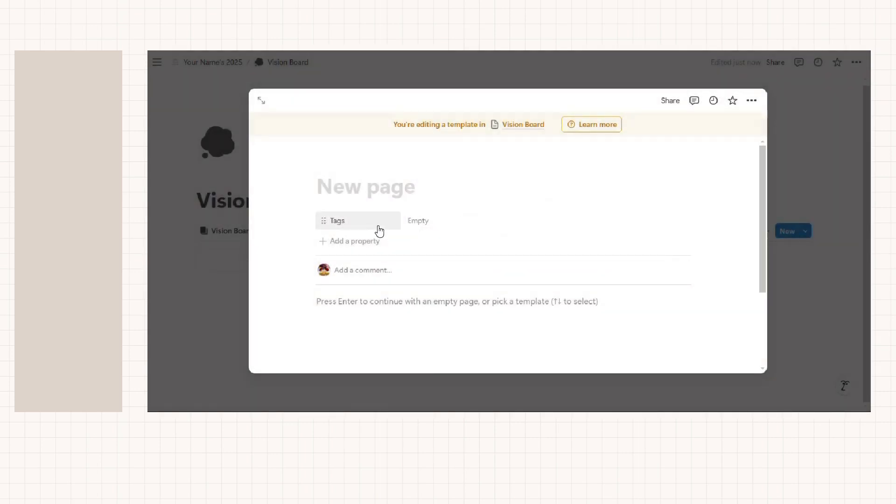
{"action": "left_click", "coordinate": [379, 230]}
{"action": "left_click", "coordinate": [394, 307]}
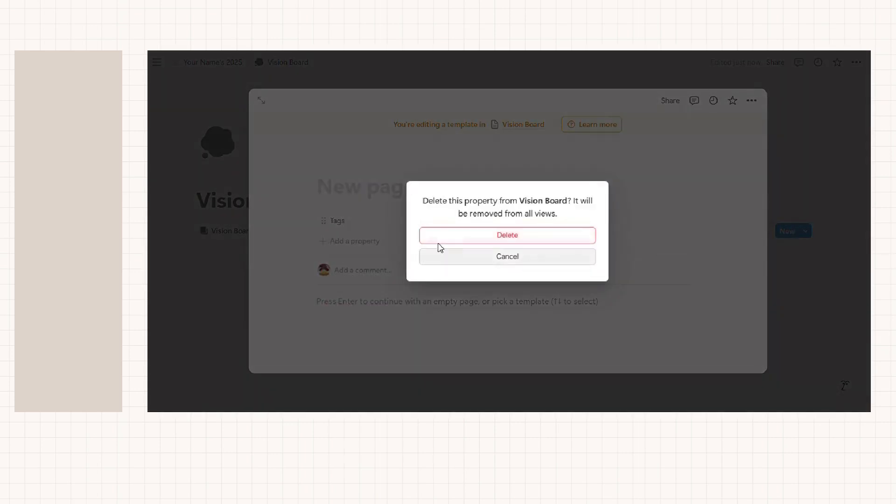
{"action": "left_click", "coordinate": [434, 239]}
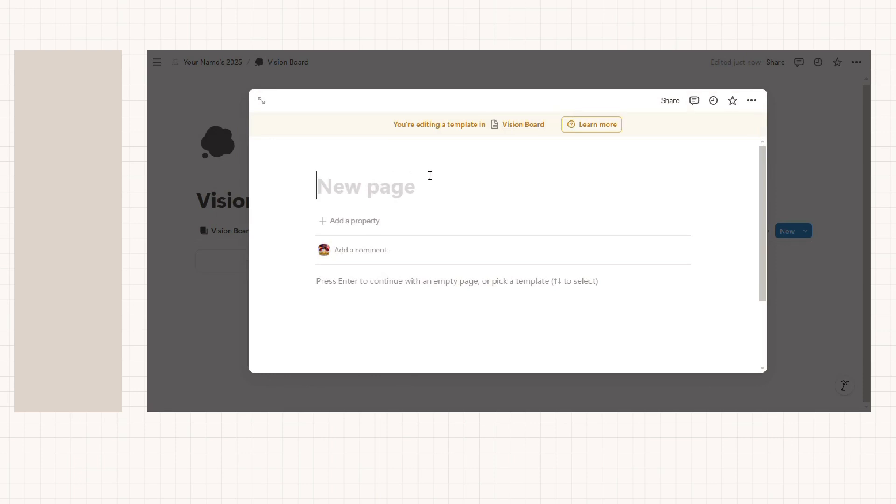
- Title the template "New Vision" and continue with an empty page body
{"action": "type", "text": "New Vi"}
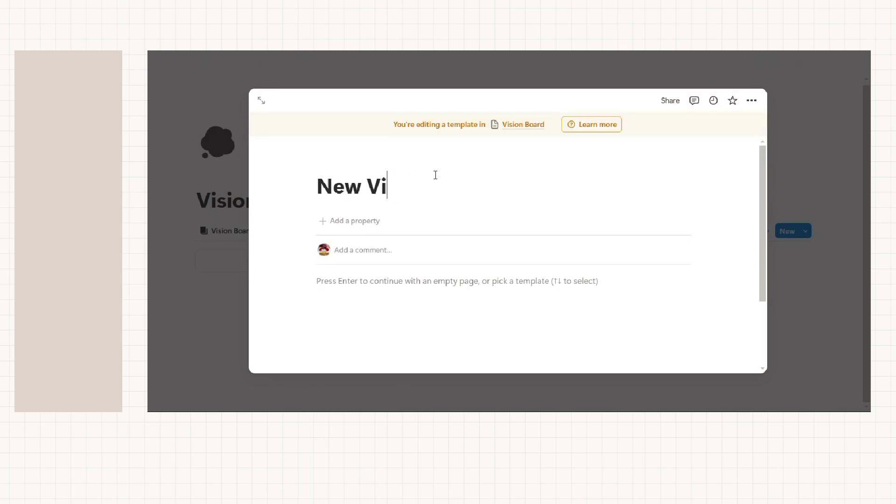
{"action": "type", "text": "sion"}
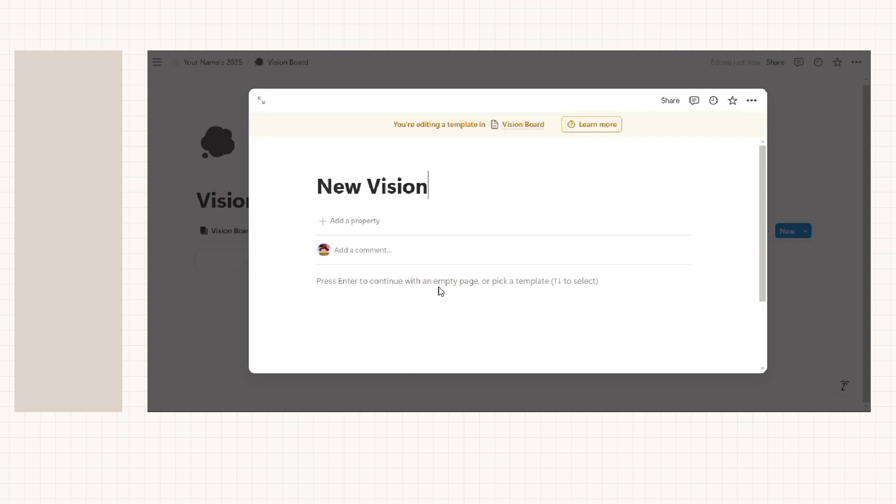
{"action": "key", "text": "Return"}
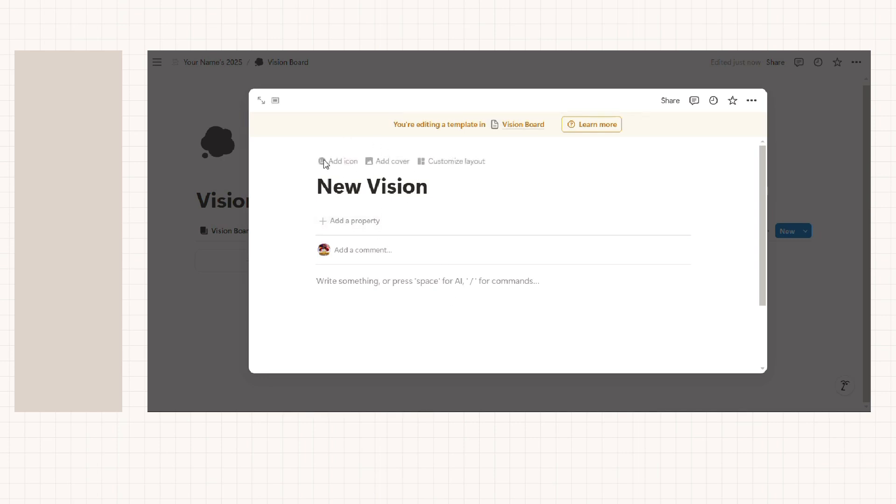
{"action": "left_click", "coordinate": [347, 160]}
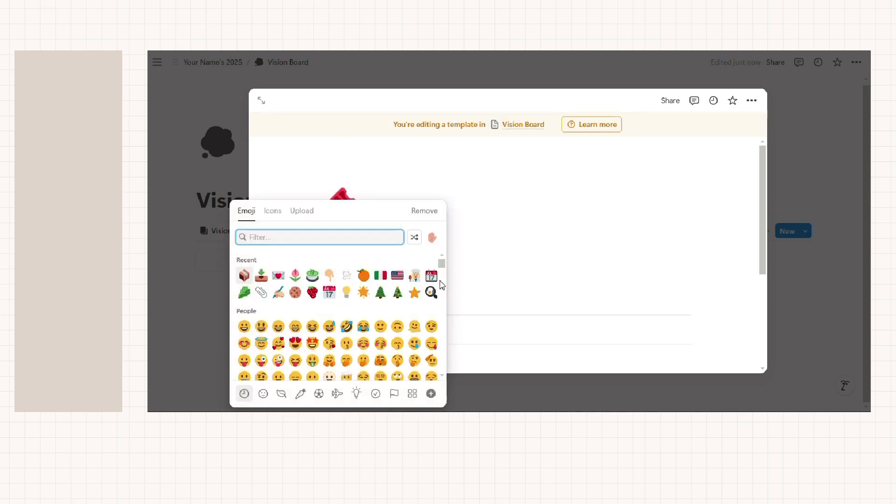
{"action": "left_click", "coordinate": [270, 215]}
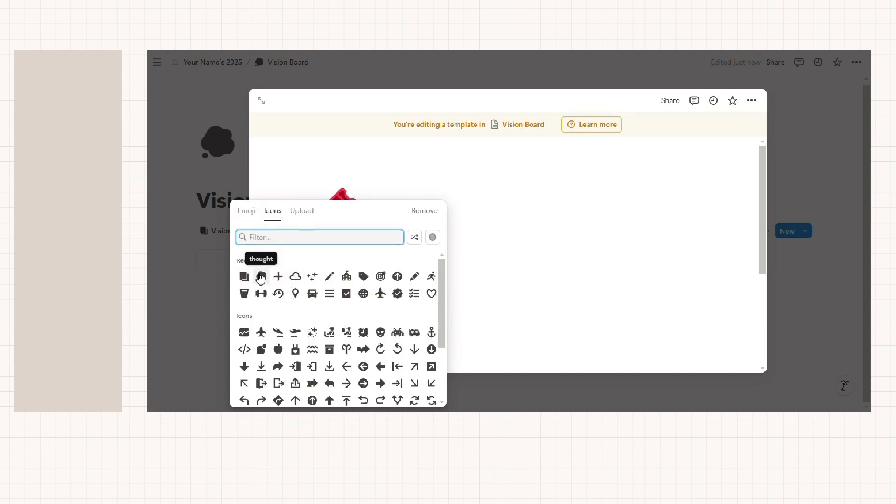
{"action": "left_click", "coordinate": [245, 211]}
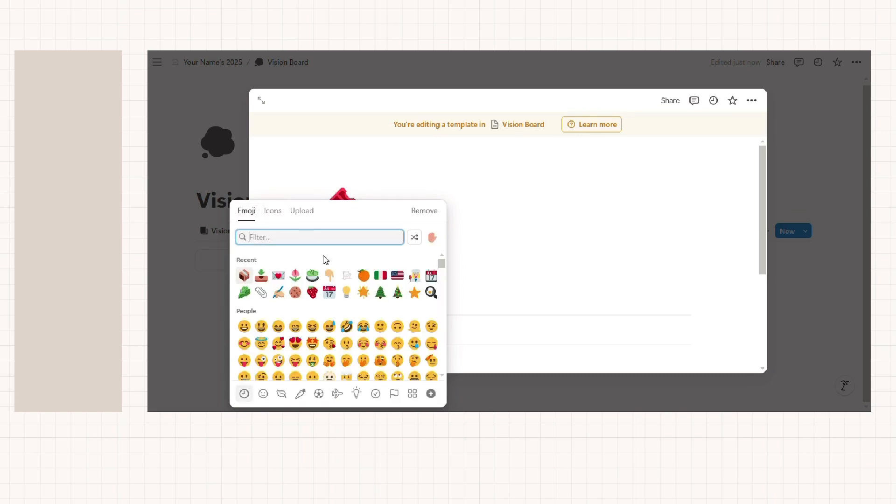
{"action": "left_click", "coordinate": [346, 276]}
{"action": "left_click", "coordinate": [367, 221]}
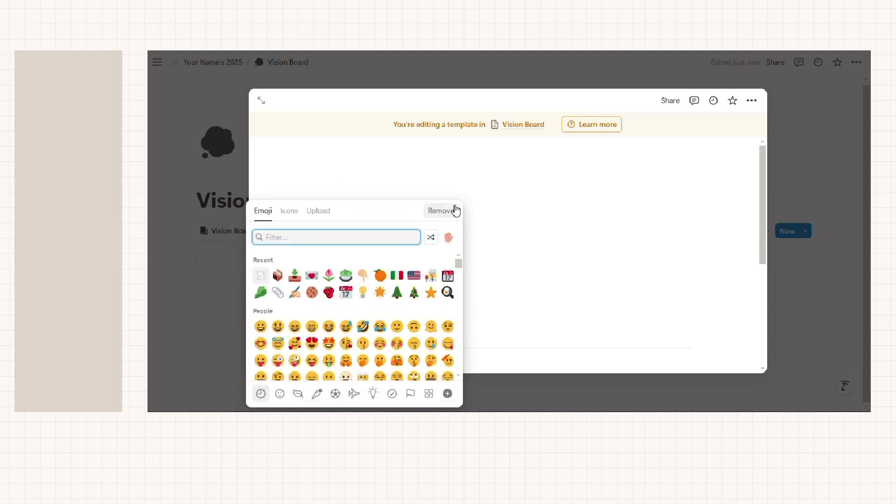
{"action": "left_click", "coordinate": [441, 208]}
- Add a Heading 2 reading "When do I want to accomplish this vision" to the New Vision template body
{"action": "left_click", "coordinate": [444, 283]}
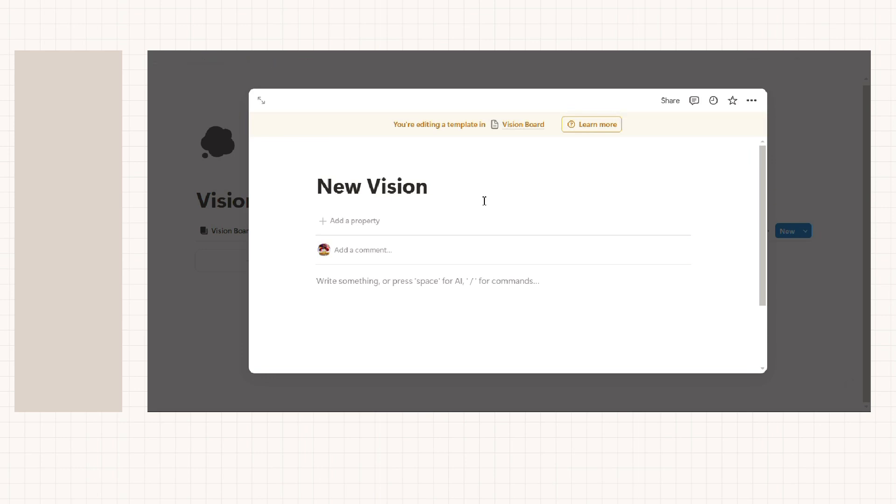
{"action": "type", "text": "## "}
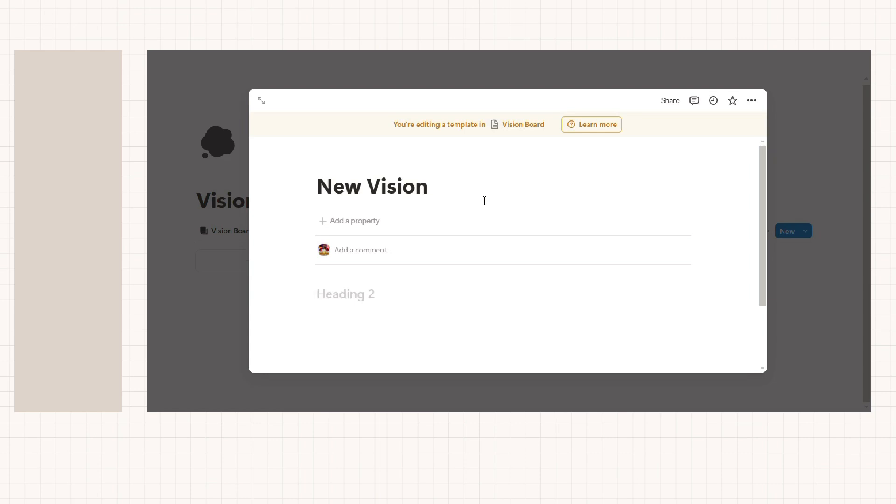
{"action": "type", "text": "What do"}
{"action": "key", "text": "BackSpace"}
{"action": "key", "text": "BackSpace"}
{"action": "key", "text": "BackSpace"}
{"action": "key", "text": "BackSpace"}
{"action": "key", "text": "BackSpace"}
{"action": "key", "text": "BackSpace"}
{"action": "type", "text": "hen do"}
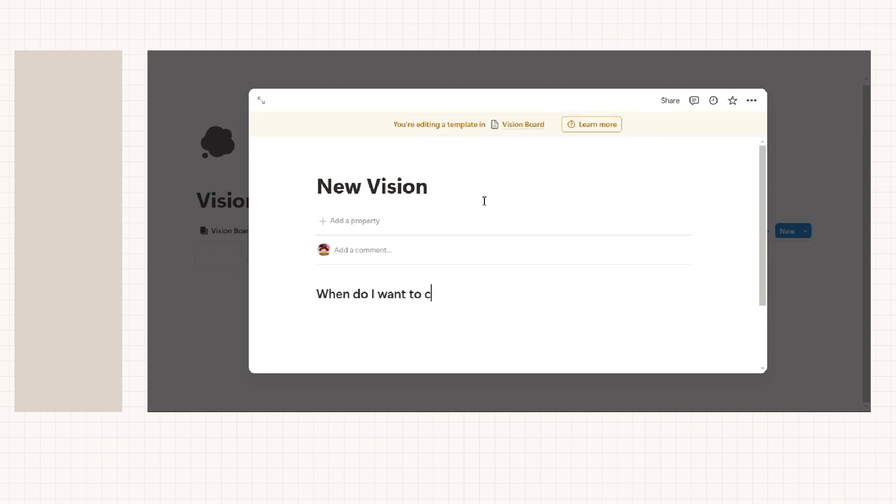
{"action": "type", "text": "I want to acccomplish this vision"}
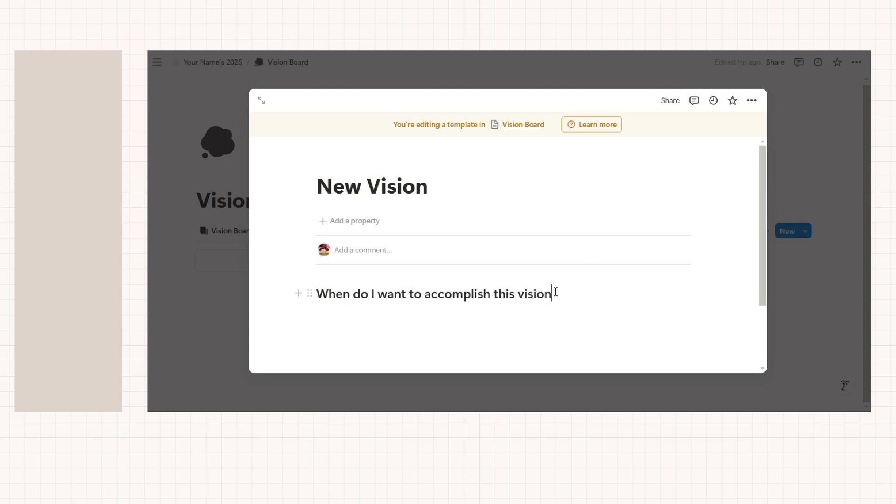
- Delete the heading from the New Vision template so its body is an empty text line
{"action": "left_click_drag", "start_coordinate": [555, 292], "coordinate": [314, 281]}
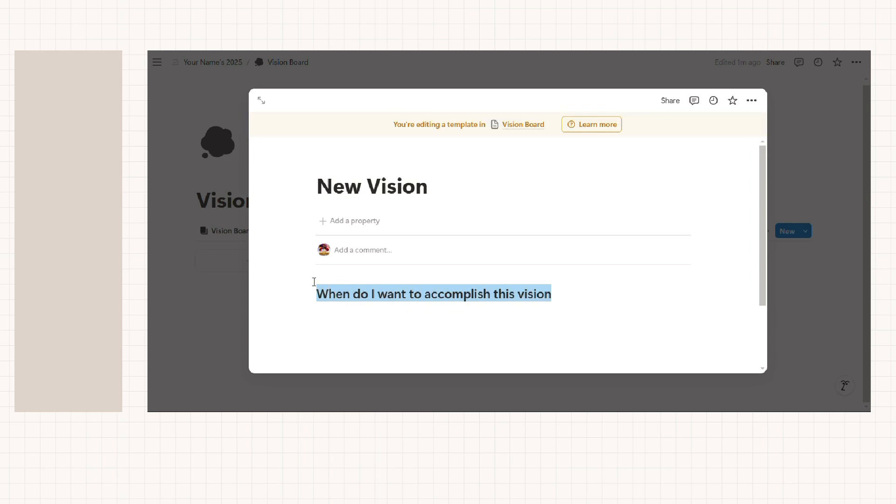
{"action": "left_click", "coordinate": [594, 300]}
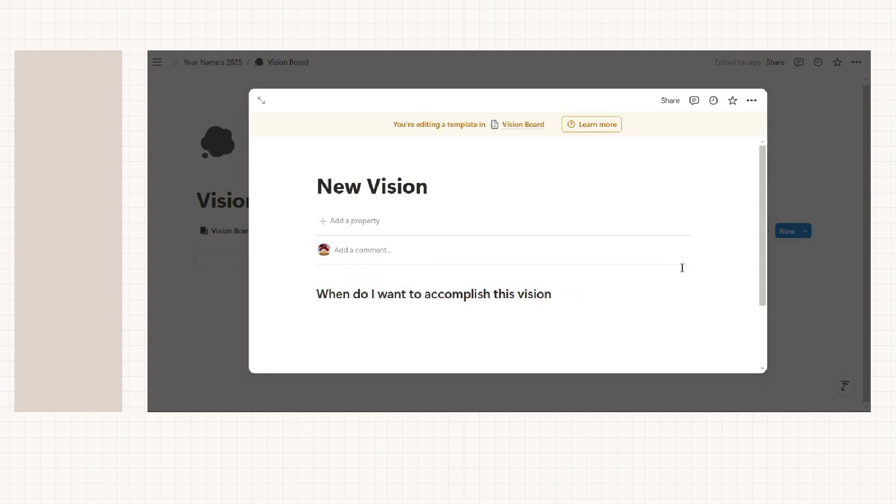
{"action": "left_click_drag", "start_coordinate": [564, 289], "coordinate": [317, 292]}
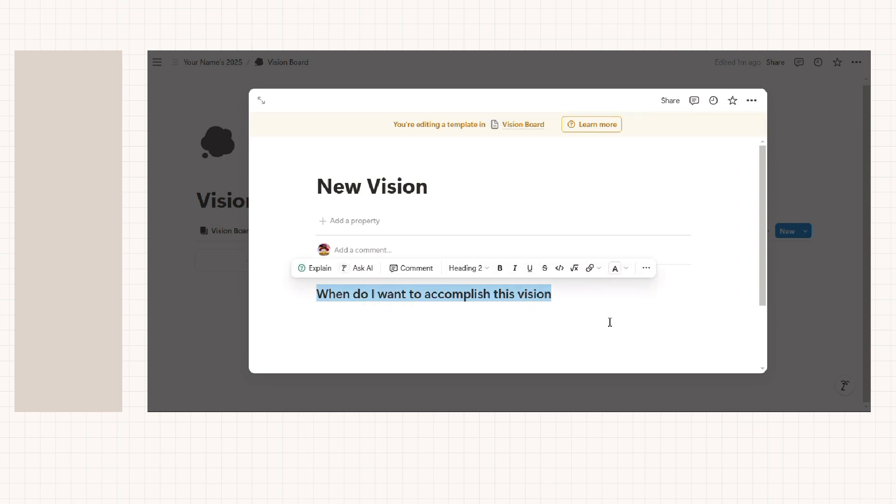
{"action": "key", "text": "BackSpace"}
{"action": "key", "text": "BackSpace"}
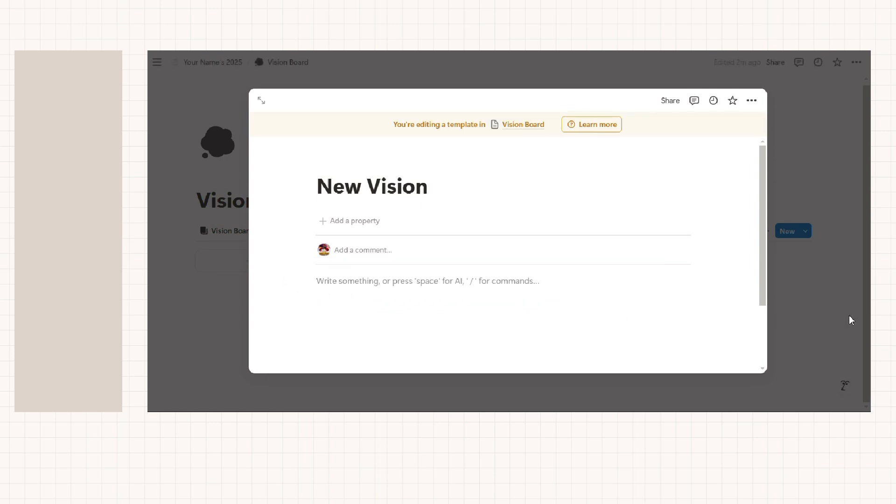
- Close the template and set New Vision as the default template for all views in Vision Board
{"action": "left_click", "coordinate": [850, 316]}
{"action": "left_click", "coordinate": [805, 231]}
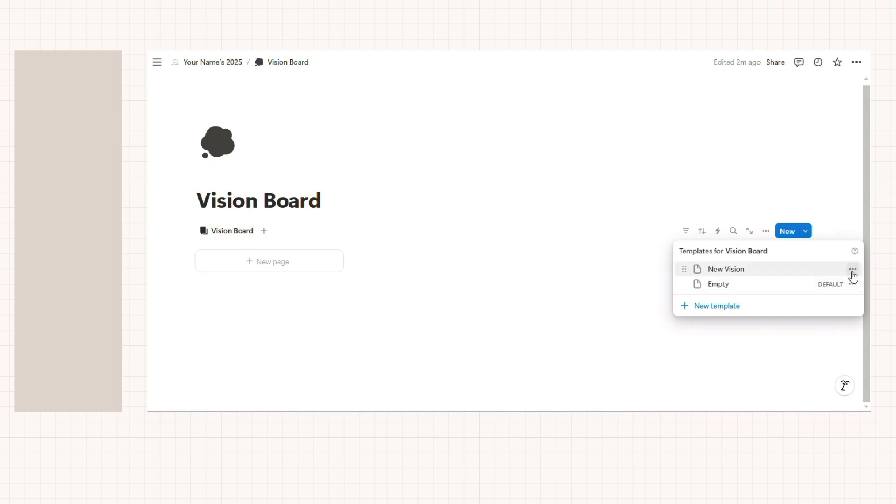
{"action": "left_click", "coordinate": [852, 269]}
{"action": "left_click", "coordinate": [793, 255]}
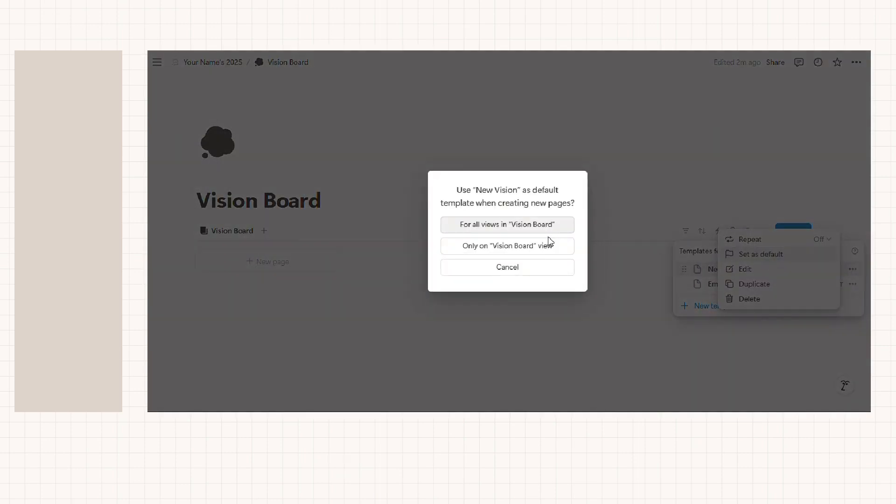
{"action": "left_click", "coordinate": [547, 226]}
{"action": "left_click", "coordinate": [480, 284]}
- Add a new page to the Vision Board gallery and replace its title with "School"
{"action": "left_click", "coordinate": [302, 267]}
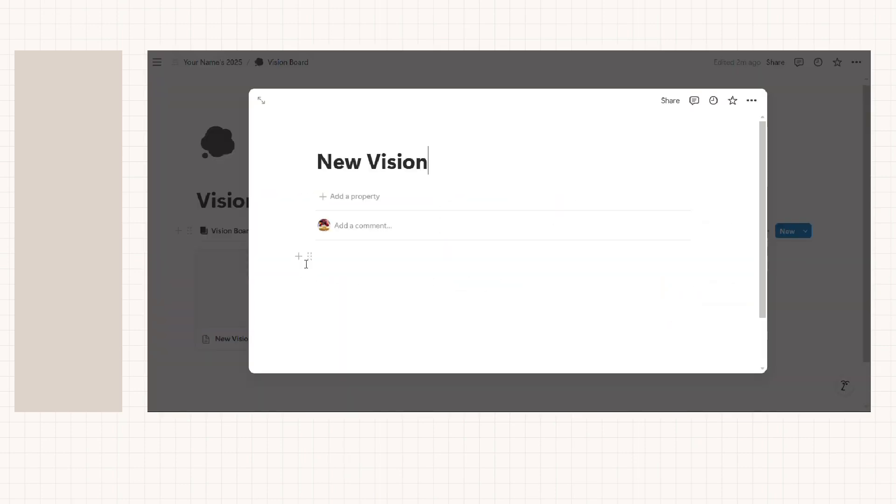
{"action": "left_click_drag", "start_coordinate": [436, 159], "coordinate": [306, 165]}
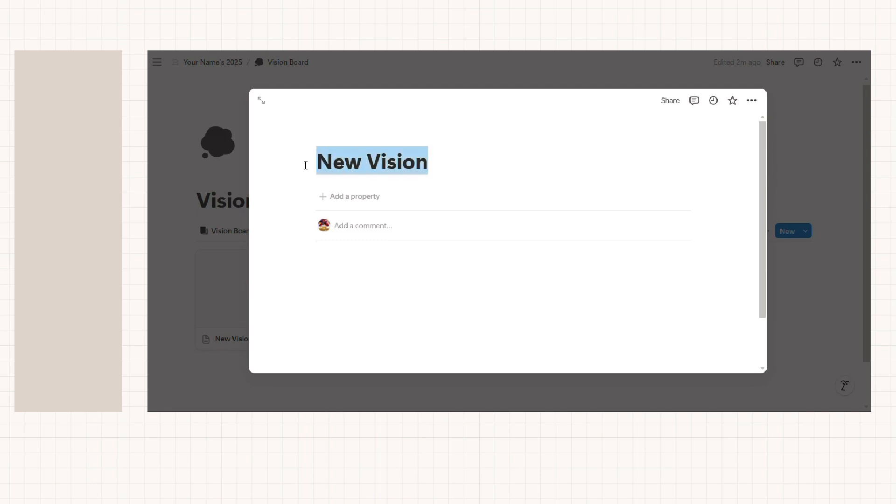
{"action": "key", "text": "BackSpace"}
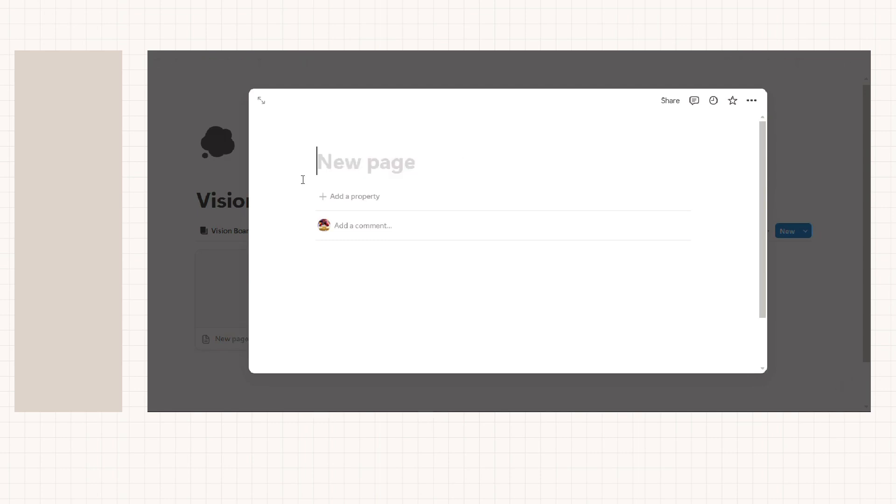
{"action": "type", "text": "School"}
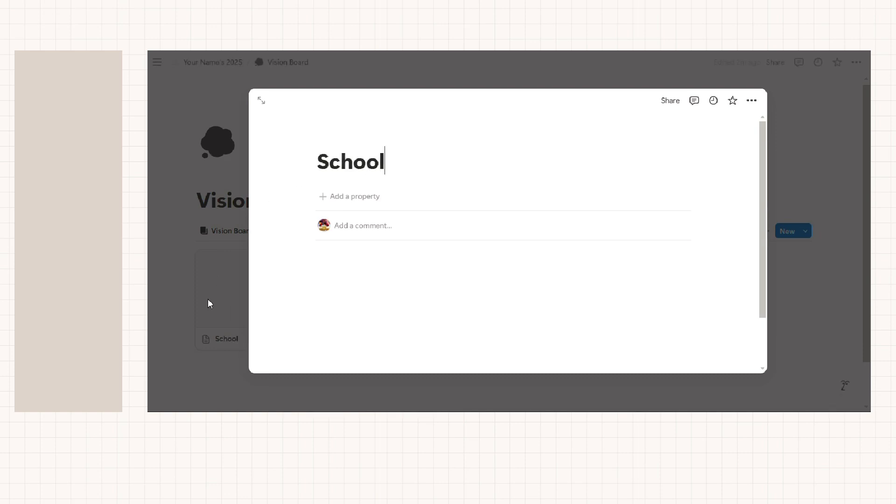
- Retitle the School page as "Any Vision" and return to the Vision Board page
{"action": "left_click_drag", "start_coordinate": [385, 163], "coordinate": [309, 160]}
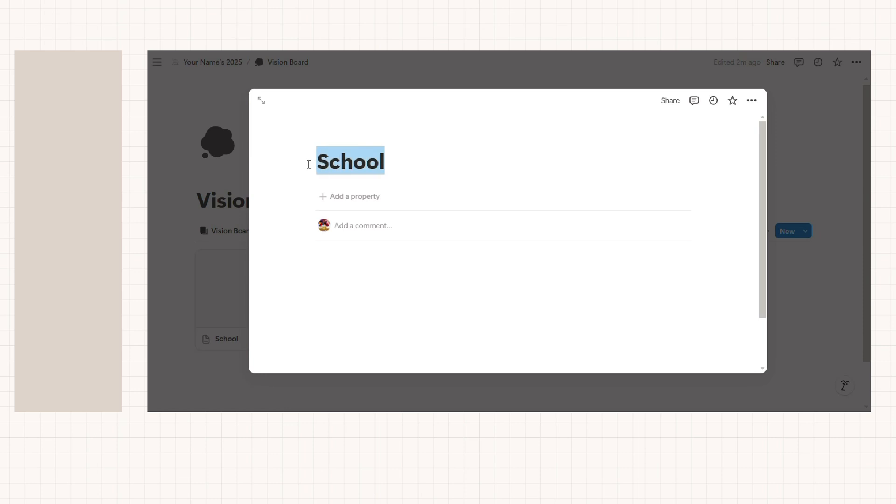
{"action": "key", "text": "BackSpace"}
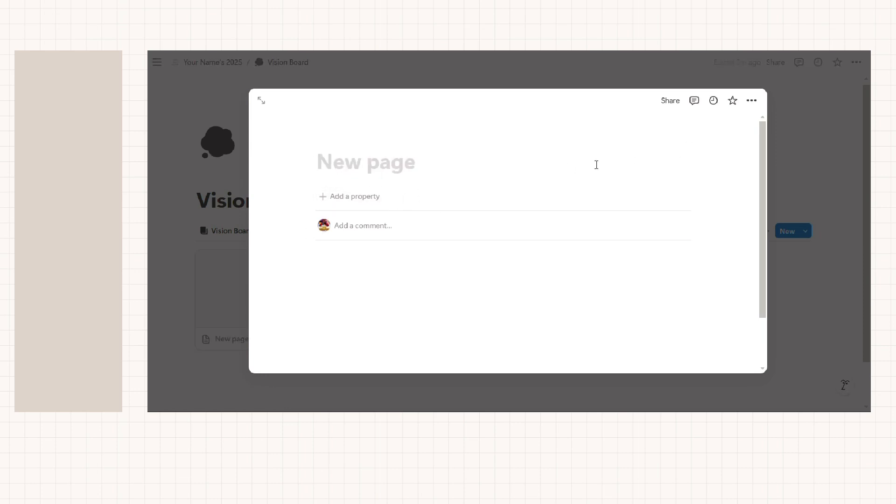
{"action": "type", "text": "Any Vision"}
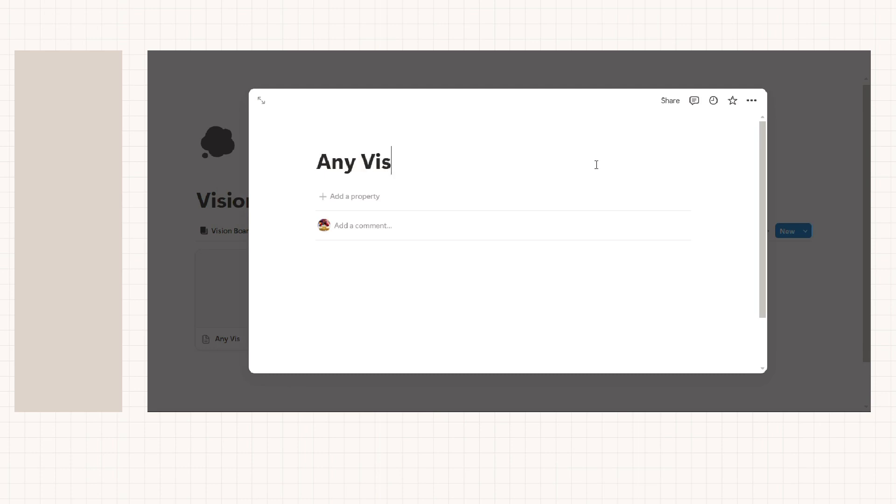
{"action": "left_click", "coordinate": [164, 334]}
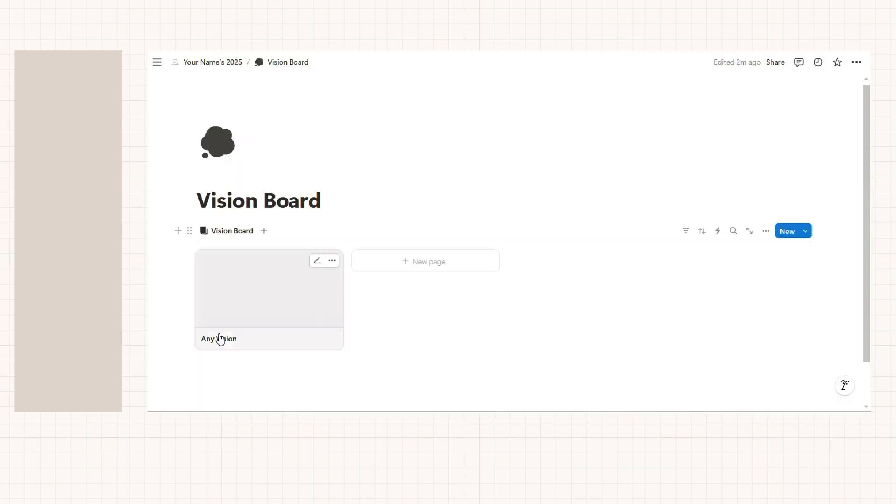
- Add an empty text line with a blank line above it below the Vision Board gallery
{"action": "scroll", "coordinate": [241, 355], "scroll_direction": "down", "scroll_amount": 2}
{"action": "left_click", "coordinate": [241, 355]}
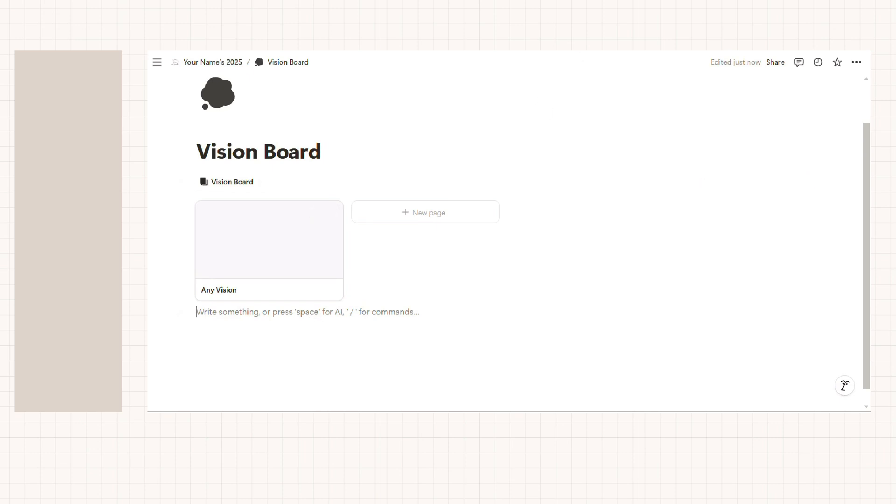
{"action": "key", "text": "Return"}
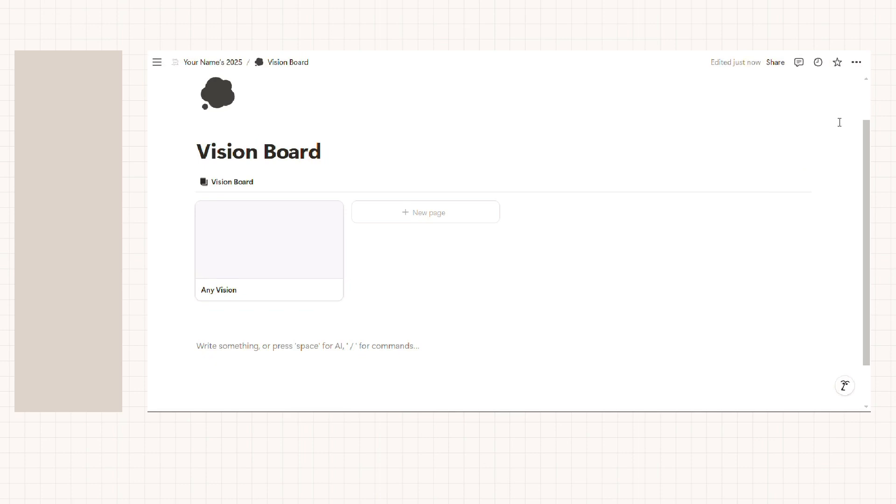
{"action": "type", "text": "/table"}
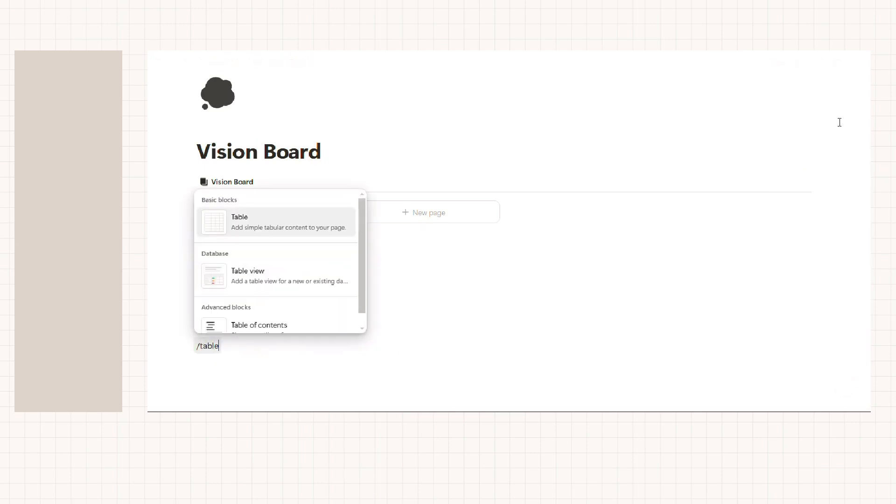
{"action": "left_click", "coordinate": [279, 229]}
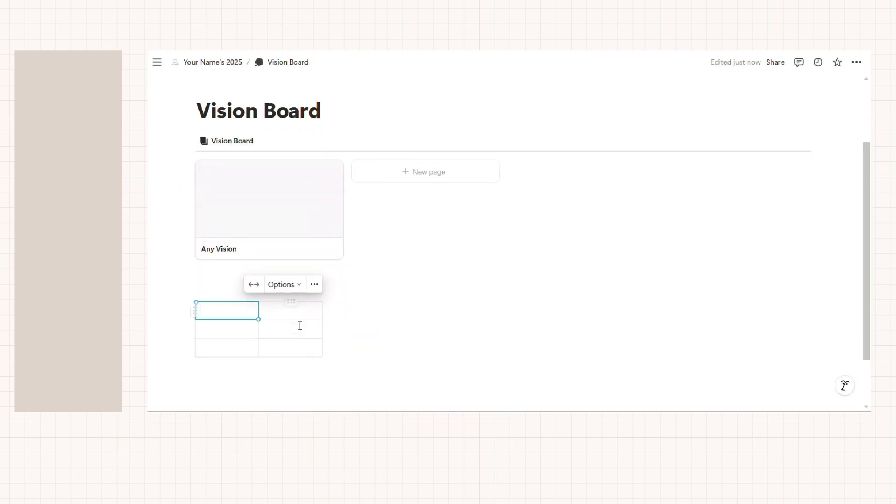
{"action": "left_click", "coordinate": [313, 273]}
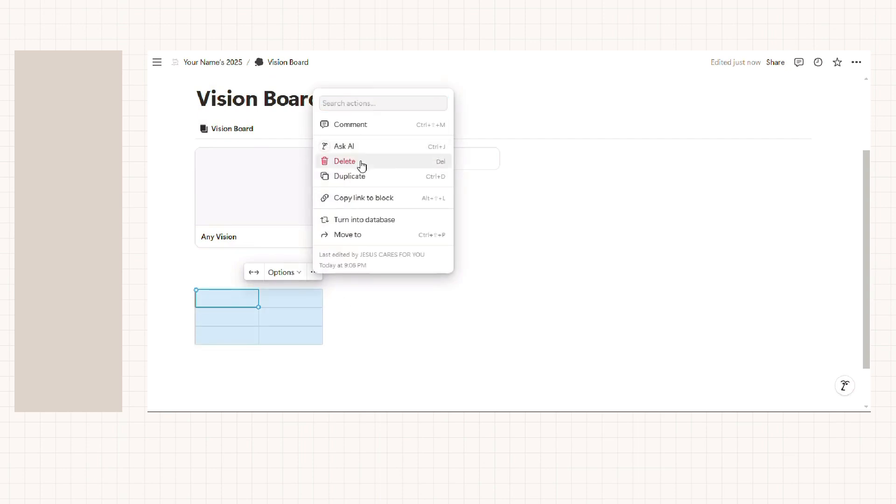
{"action": "left_click", "coordinate": [362, 165]}
- Insert a table view database below the gallery and add blank spacing lines above it
{"action": "left_click", "coordinate": [253, 312]}
{"action": "type", "text": "/tab"}
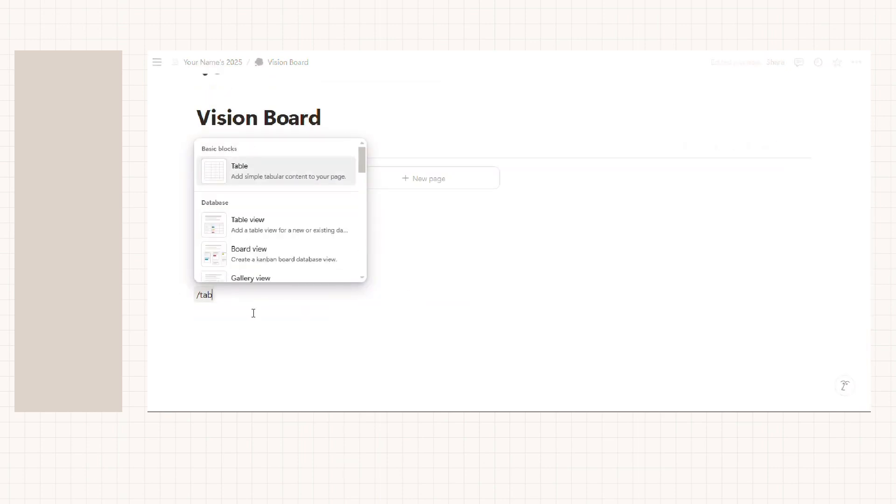
{"action": "type", "text": "le view"}
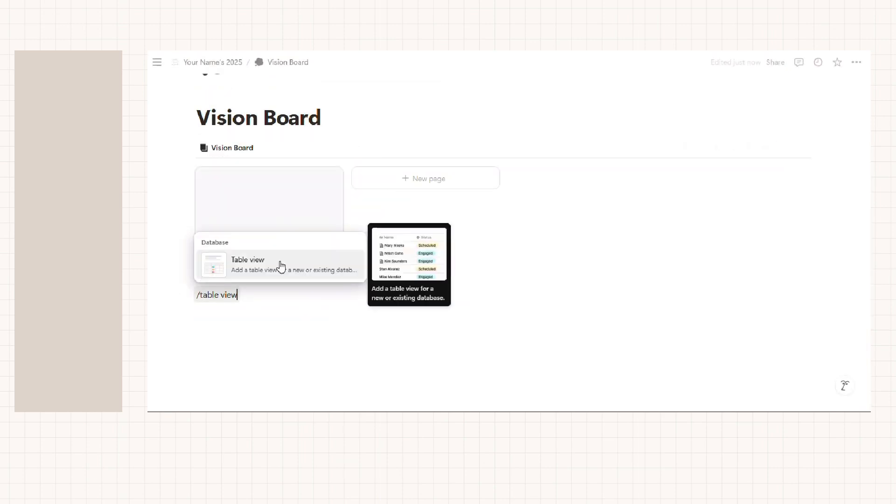
{"action": "left_click", "coordinate": [299, 264]}
{"action": "left_click", "coordinate": [229, 269]}
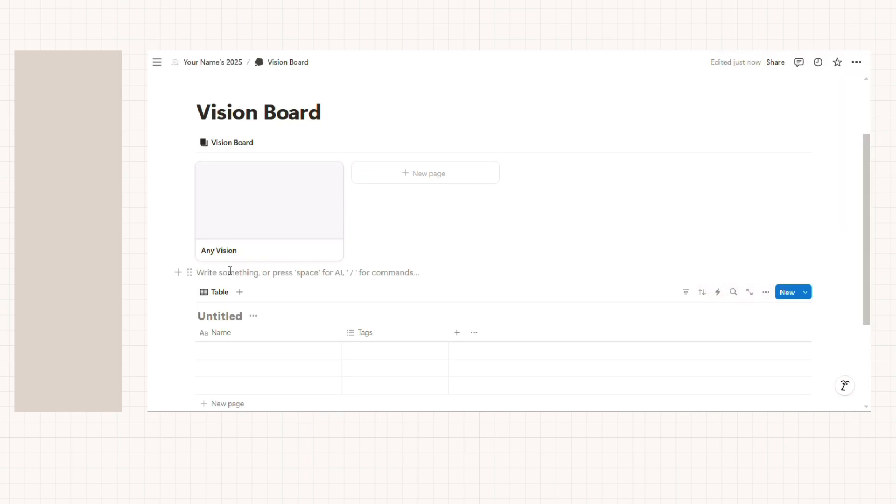
{"action": "key", "text": "Return"}
{"action": "key", "text": "Return"}
{"action": "scroll", "coordinate": [224, 299], "scroll_direction": "down", "scroll_amount": 1}
- Title the new table database "Goals" and hide its database title
{"action": "left_click", "coordinate": [224, 297]}
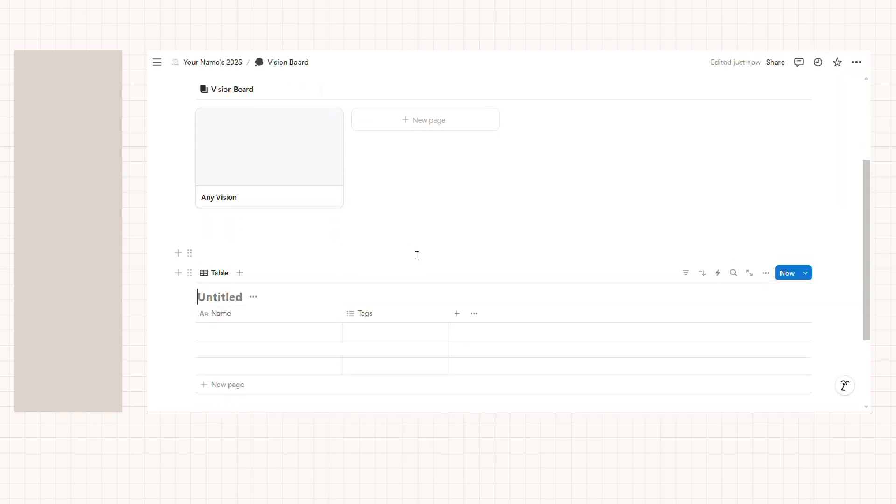
{"action": "type", "text": "Goals"}
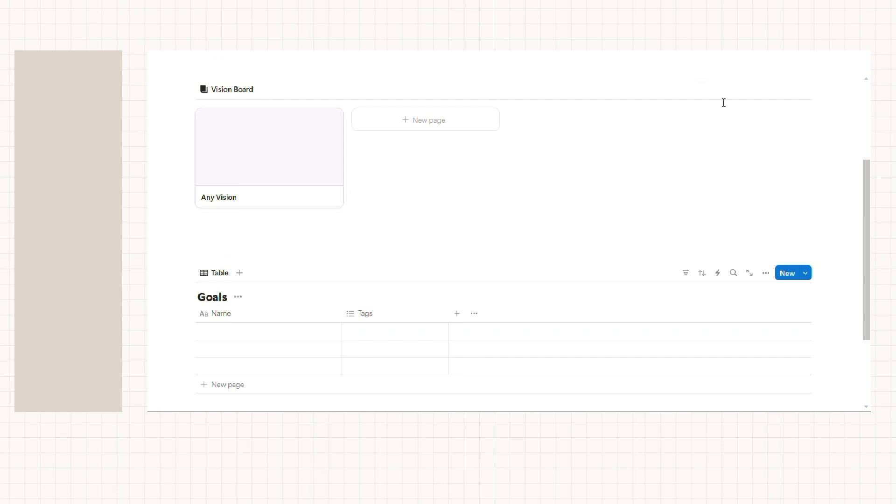
{"action": "left_click", "coordinate": [238, 297]}
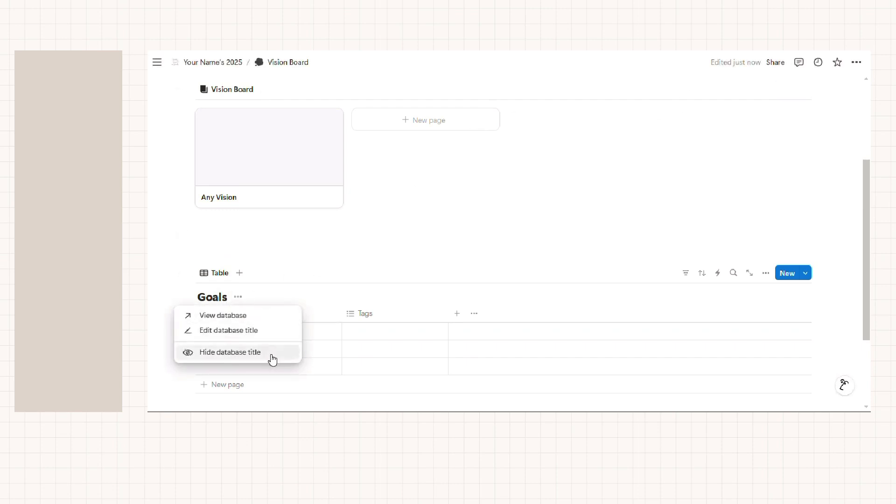
{"action": "left_click", "coordinate": [273, 358]}
- Insert a table view linked to the Vision Board's Goals database in the Any Vision page, then close the page
{"action": "left_click", "coordinate": [286, 172]}
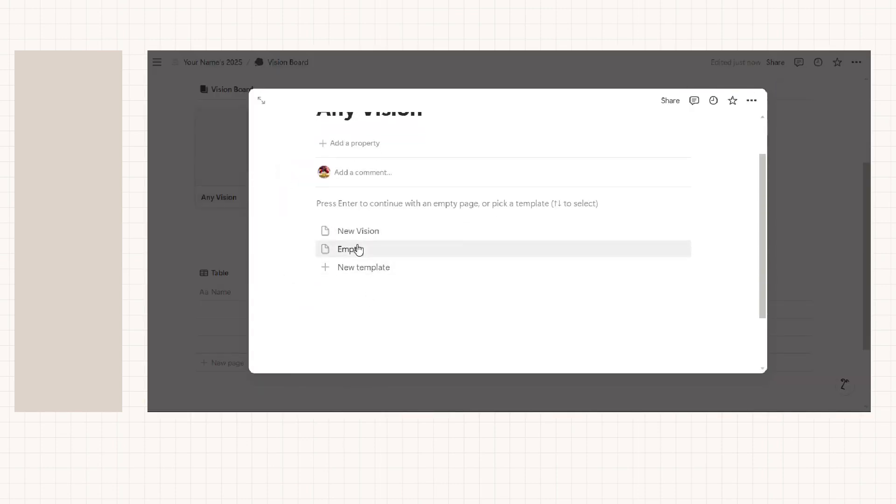
{"action": "left_click", "coordinate": [394, 210]}
{"action": "type", "text": "/"}
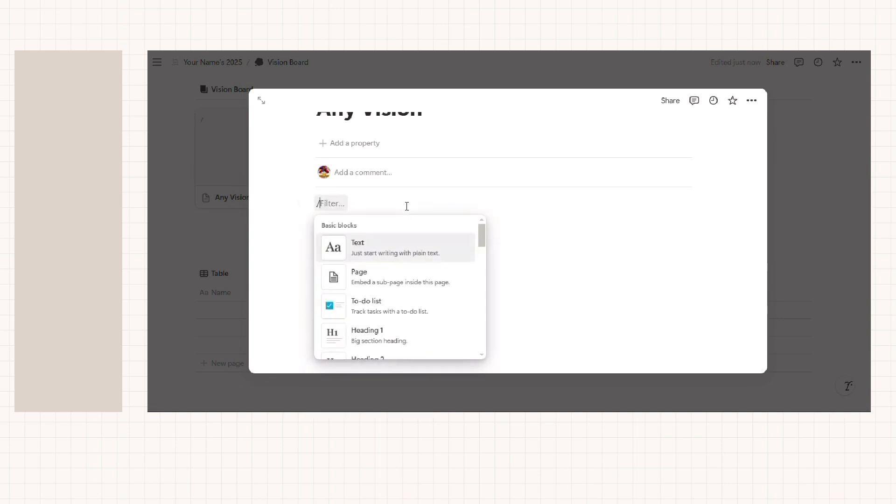
{"action": "type", "text": "table"}
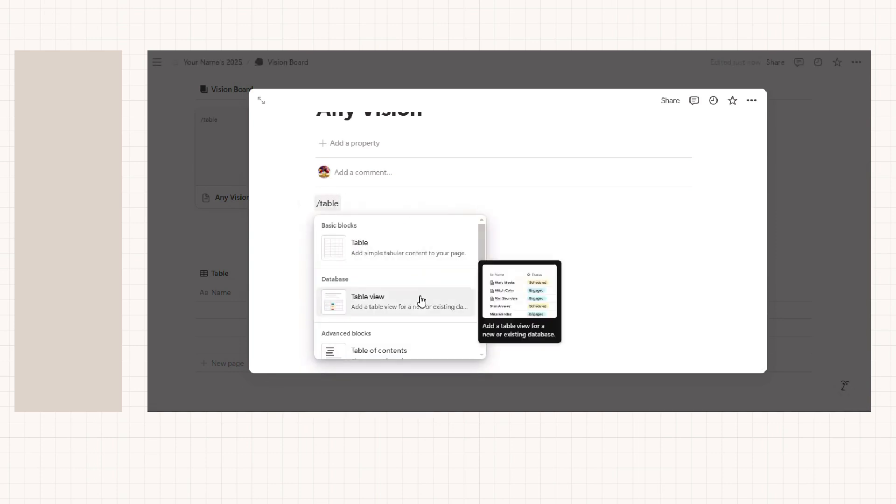
{"action": "left_click", "coordinate": [420, 300]}
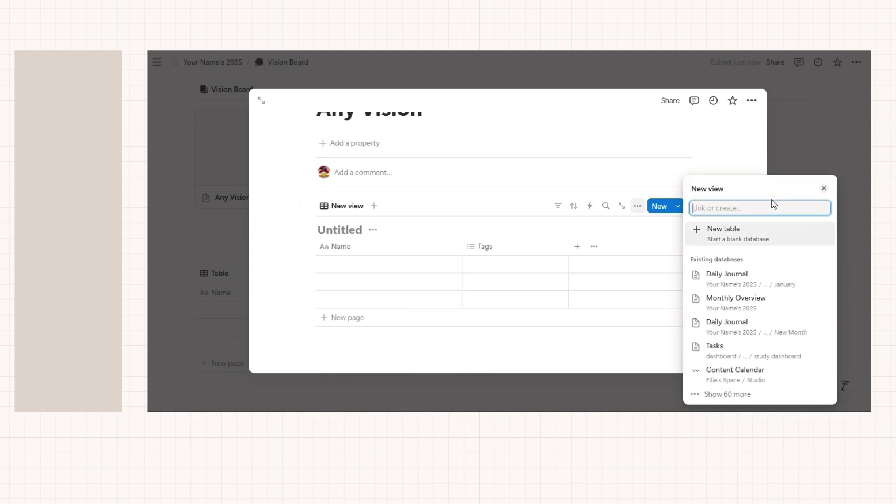
{"action": "type", "text": "Goals"}
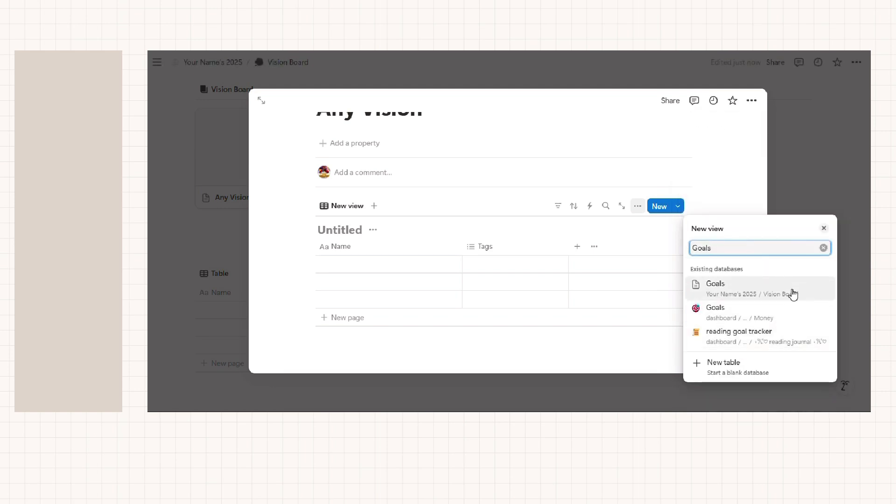
{"action": "left_click", "coordinate": [793, 293]}
{"action": "left_click", "coordinate": [213, 273]}
{"action": "left_click", "coordinate": [217, 269]}
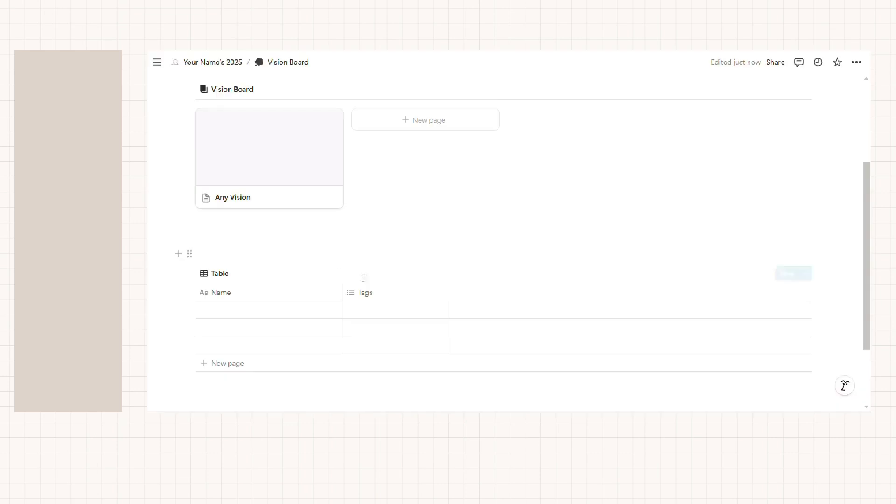
- Delete the Tags property from the Goals table
{"action": "left_click", "coordinate": [394, 292]}
{"action": "left_click", "coordinate": [410, 257]}
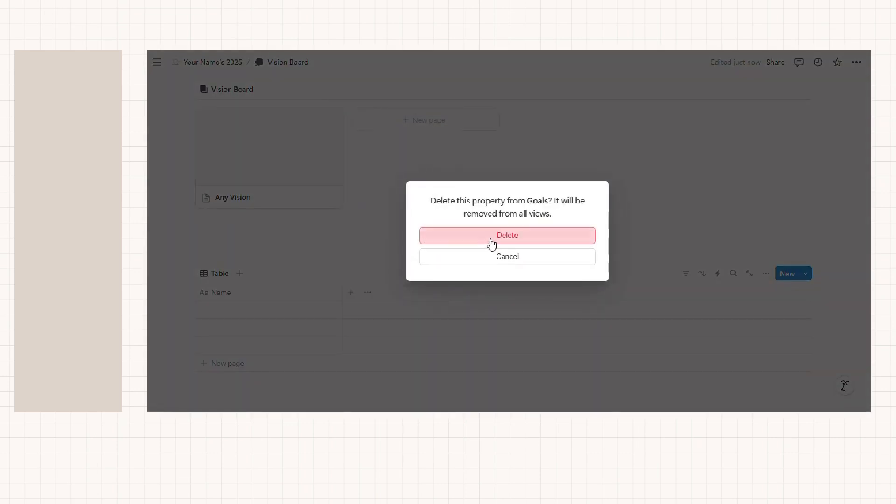
{"action": "left_click", "coordinate": [492, 243]}
- Add a Date property to the Goals table
{"action": "left_click", "coordinate": [350, 293]}
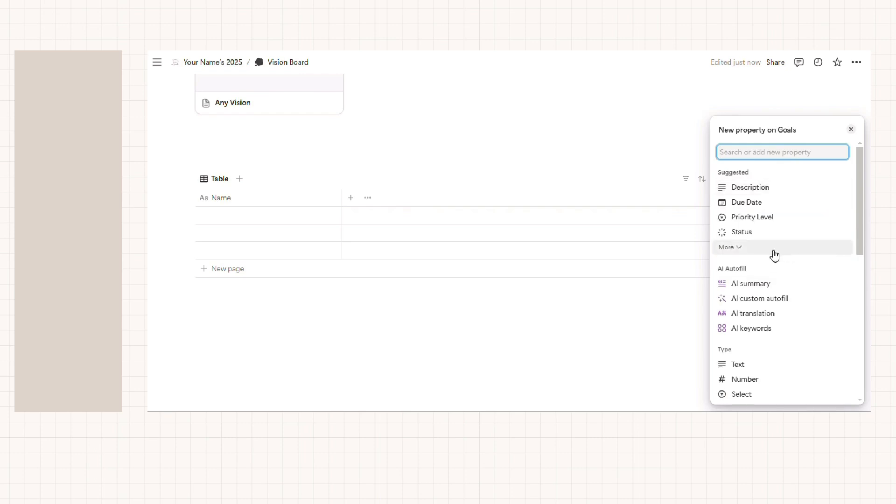
{"action": "scroll", "coordinate": [772, 229], "scroll_direction": "down", "scroll_amount": 3}
{"action": "scroll", "coordinate": [768, 222], "scroll_direction": "down", "scroll_amount": 3}
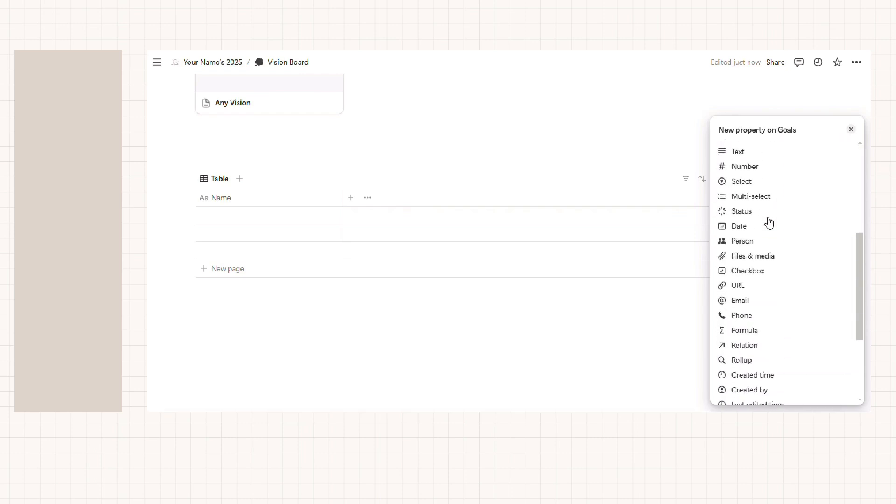
{"action": "left_click", "coordinate": [756, 226]}
{"action": "left_click", "coordinate": [623, 337]}
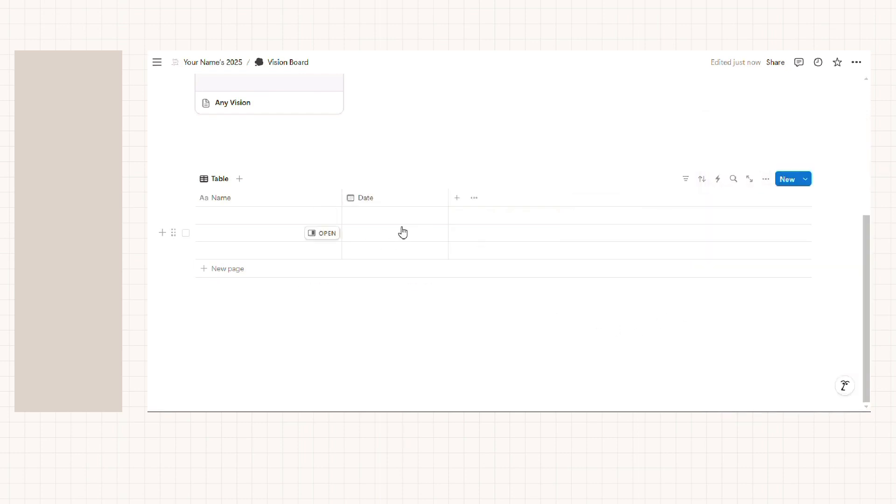
- Enable an end date for the first Goals row and set that end date to February 1, 2025
{"action": "left_click", "coordinate": [408, 215]}
{"action": "left_click", "coordinate": [468, 314]}
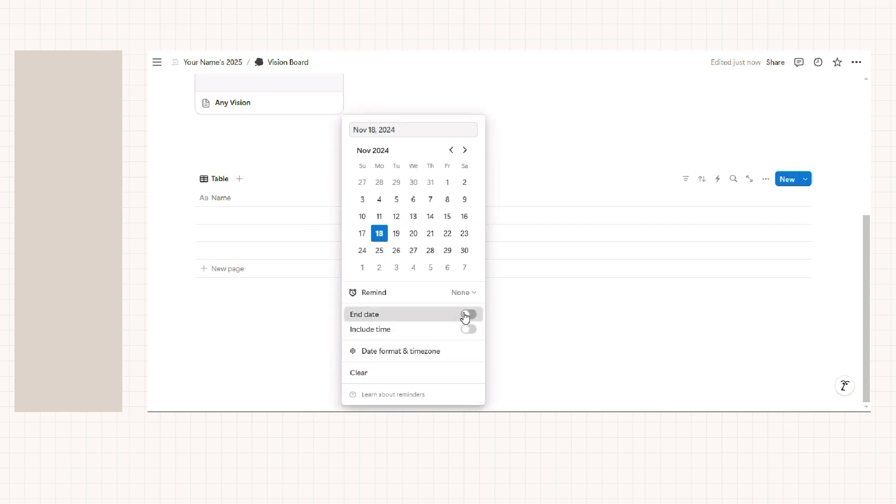
{"action": "left_click", "coordinate": [576, 310]}
{"action": "left_click", "coordinate": [406, 230]}
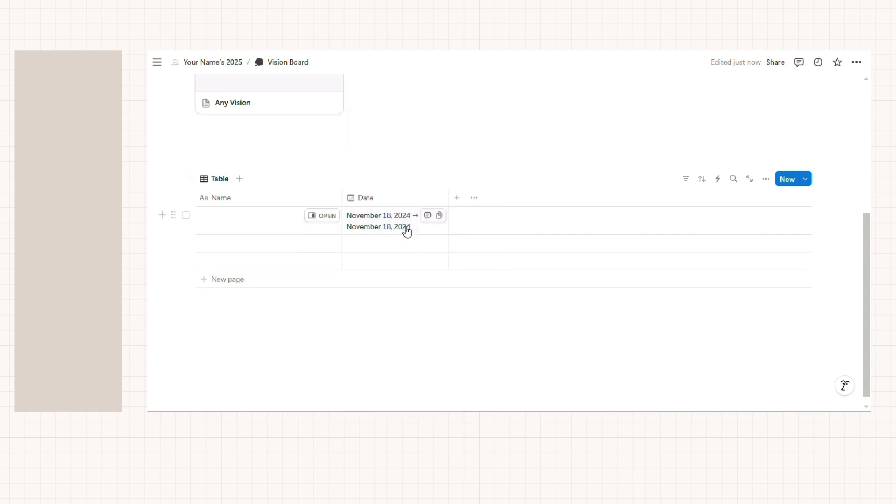
{"action": "left_click", "coordinate": [450, 151]}
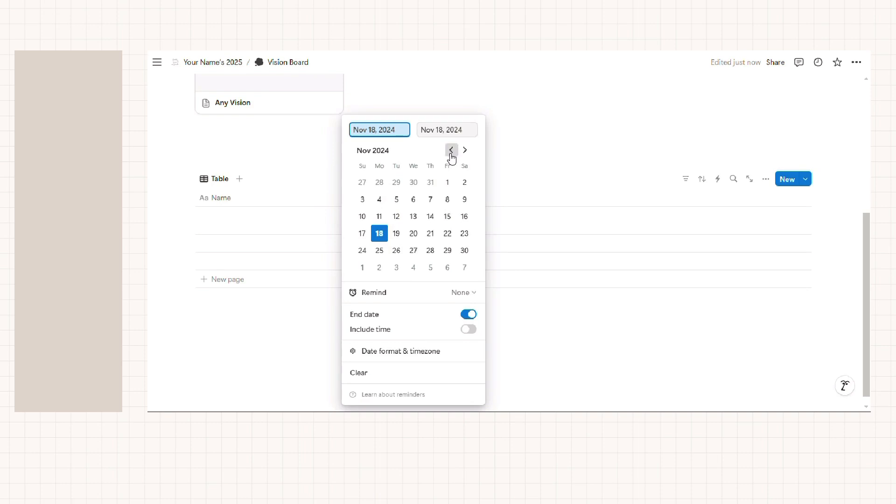
{"action": "left_click", "coordinate": [451, 150]}
{"action": "left_click", "coordinate": [464, 150]}
{"action": "left_click", "coordinate": [465, 151]}
{"action": "left_click", "coordinate": [464, 150]}
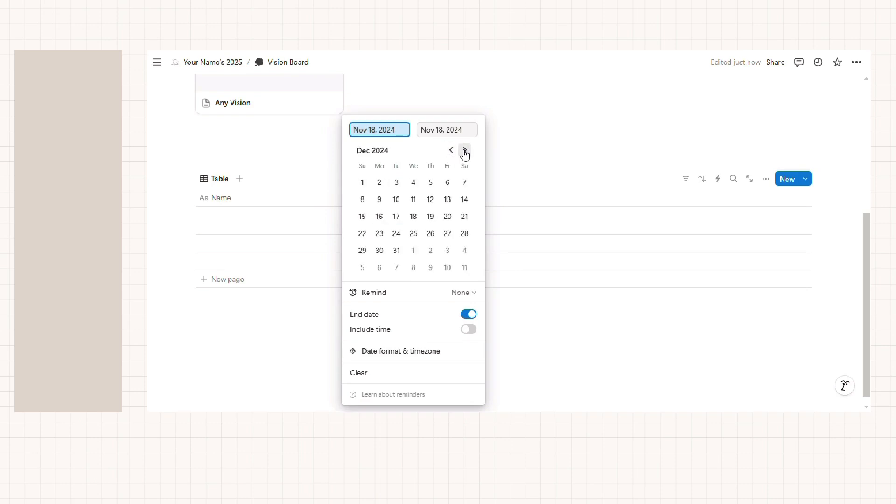
{"action": "left_click", "coordinate": [465, 150]}
{"action": "left_click", "coordinate": [464, 150]}
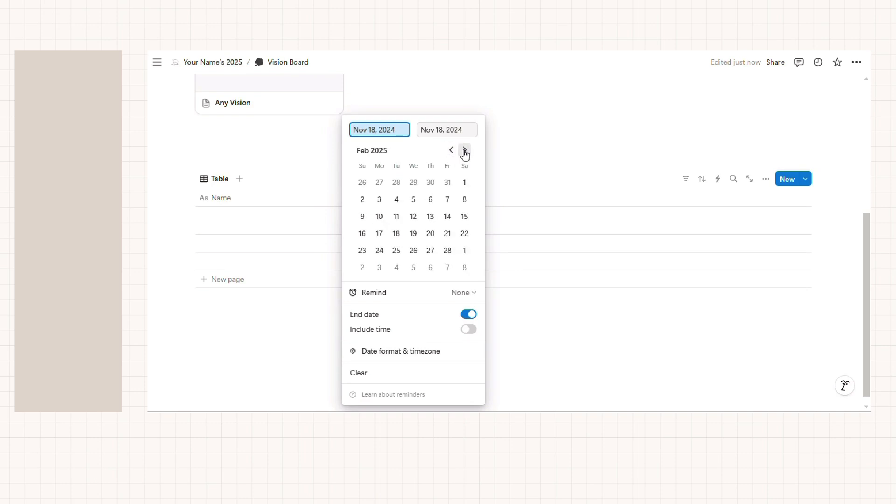
{"action": "left_click", "coordinate": [465, 182]}
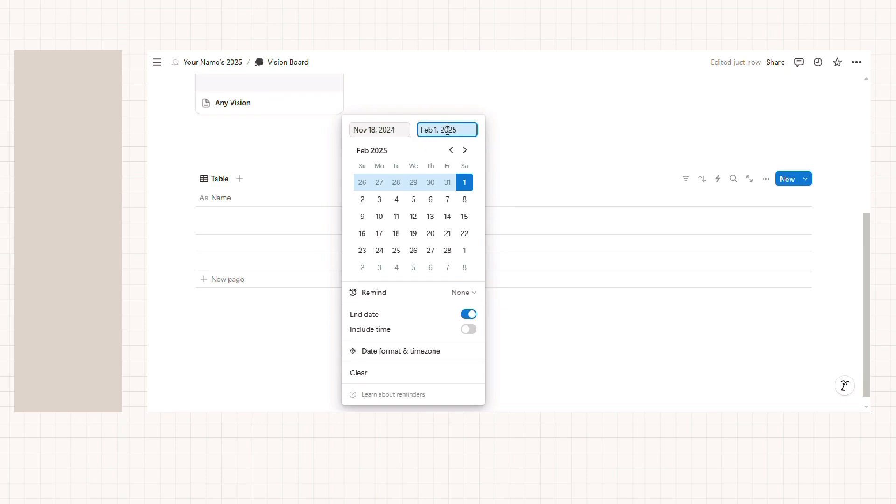
- Set the start date of the first Goals row to January 1, 2025
{"action": "left_click", "coordinate": [389, 134]}
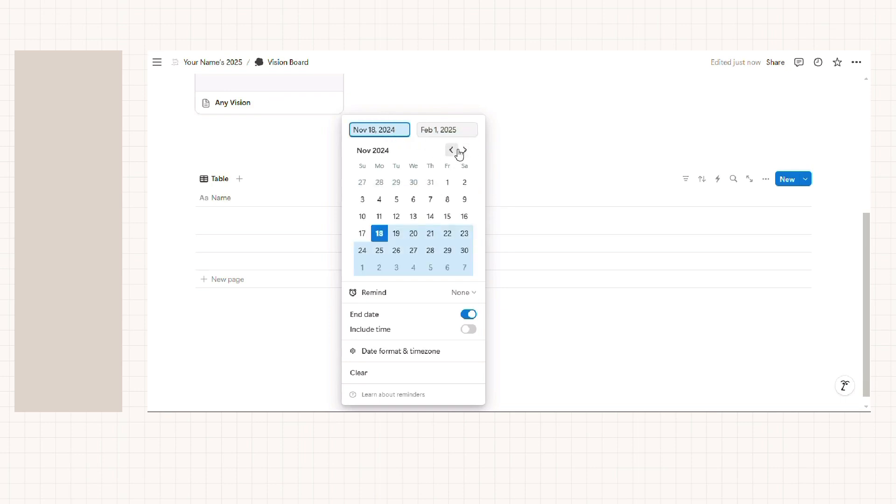
{"action": "left_click", "coordinate": [451, 151]}
{"action": "left_click", "coordinate": [464, 150]}
{"action": "left_click", "coordinate": [464, 150]}
{"action": "left_click", "coordinate": [465, 150]}
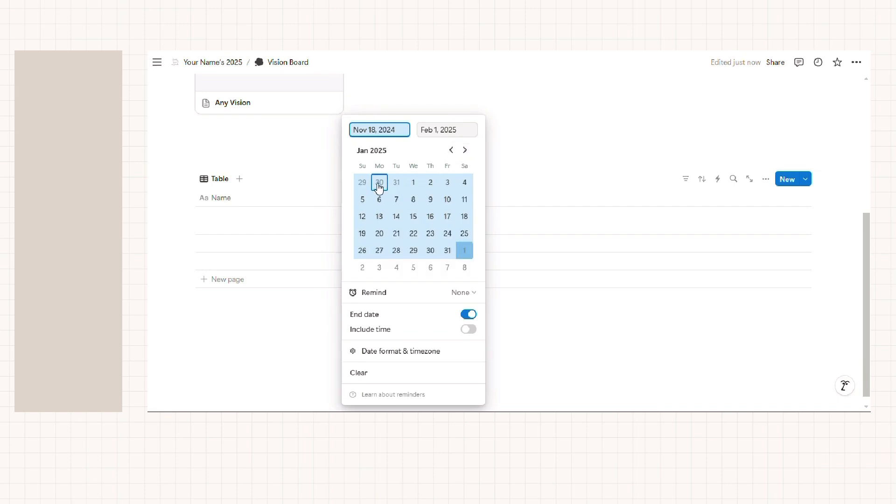
{"action": "left_click", "coordinate": [413, 182]}
{"action": "left_click", "coordinate": [577, 327]}
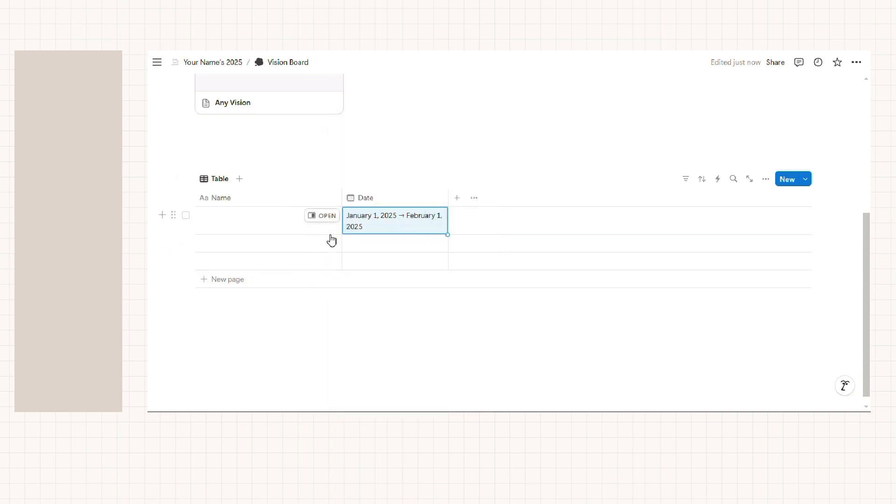
{"action": "scroll", "coordinate": [321, 210], "scroll_direction": "up", "scroll_amount": 3}
{"action": "left_click", "coordinate": [280, 187]}
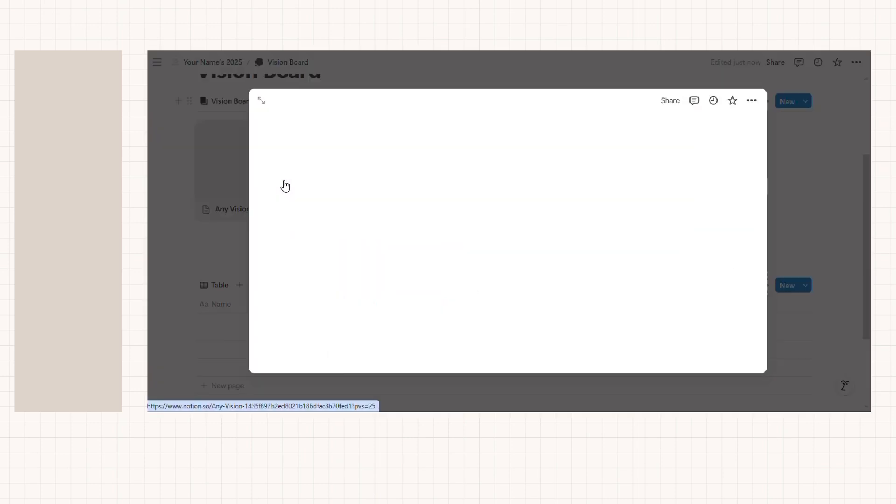
{"action": "left_click", "coordinate": [825, 215]}
- Open the Vision Board's New Vision template for editing, ready to add content to its body
{"action": "left_click", "coordinate": [805, 101]}
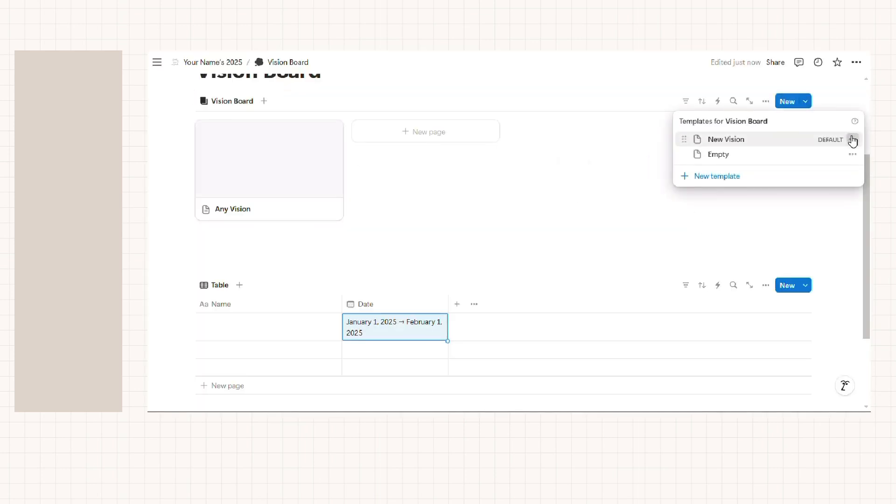
{"action": "left_click", "coordinate": [850, 139]}
{"action": "left_click", "coordinate": [777, 138]}
{"action": "left_click", "coordinate": [404, 285]}
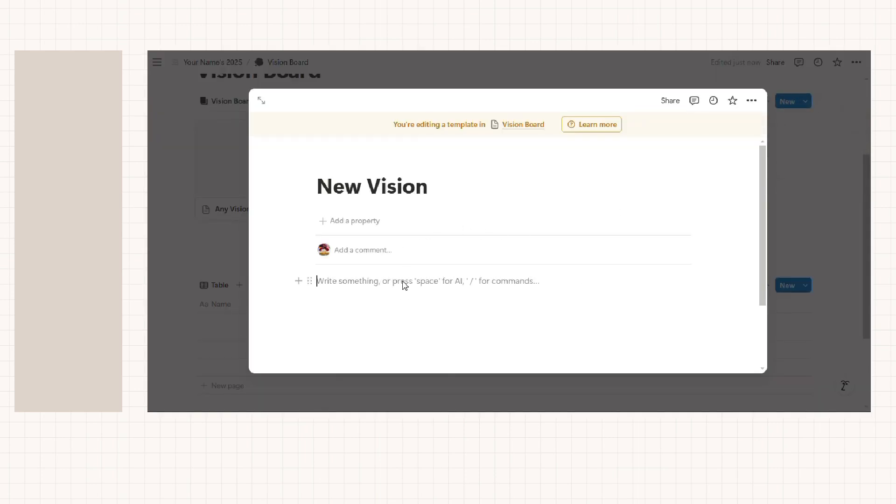
{"action": "type", "text": "/table"}
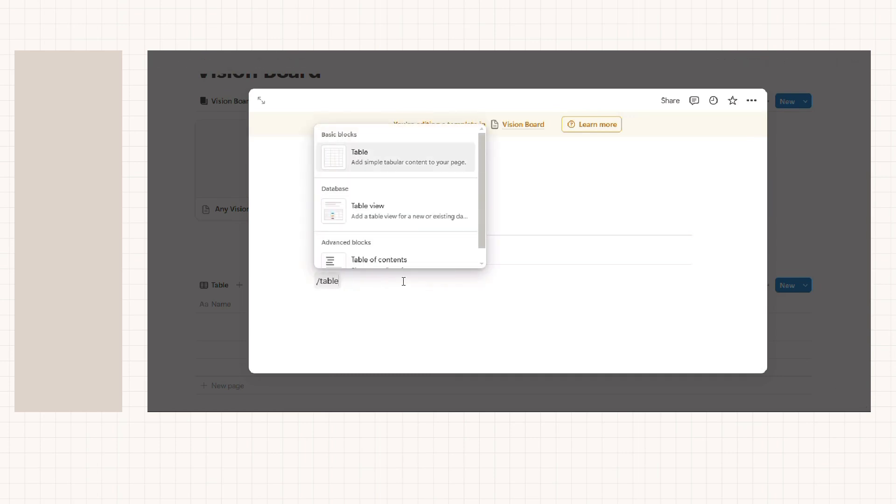
{"action": "left_click", "coordinate": [401, 212]}
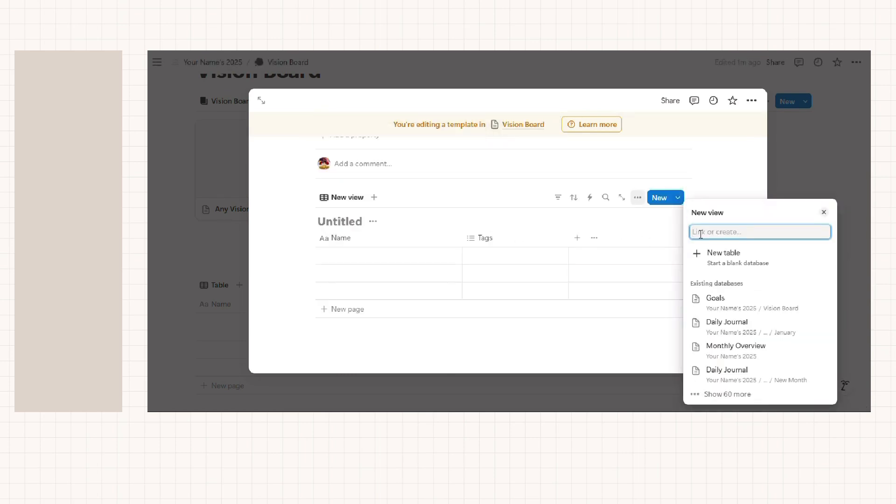
{"action": "left_click", "coordinate": [718, 256]}
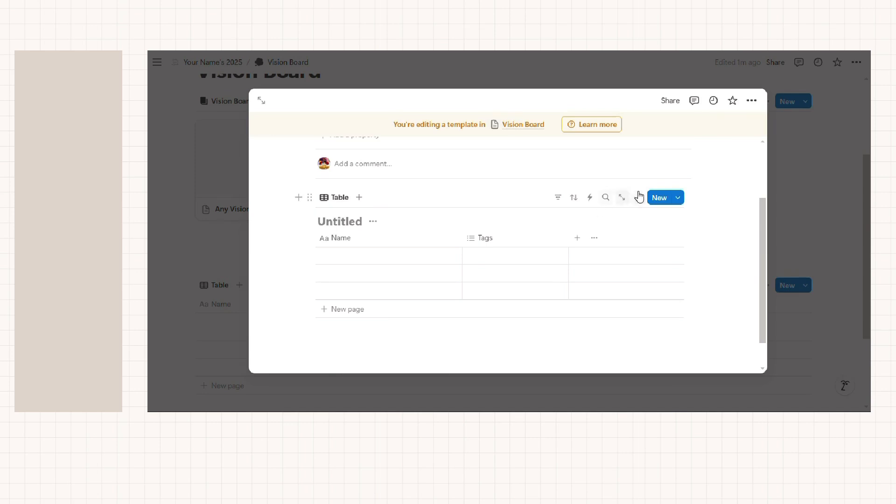
{"action": "left_click", "coordinate": [310, 196]}
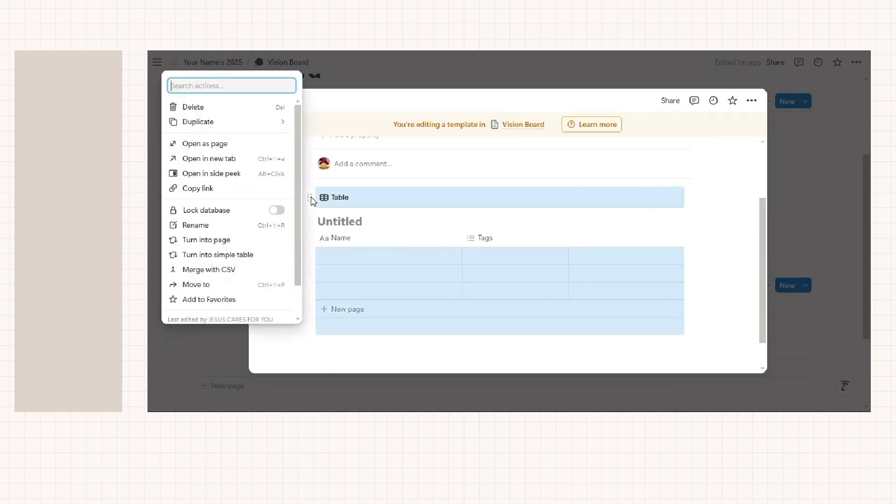
{"action": "left_click", "coordinate": [233, 106]}
{"action": "key", "text": "Return"}
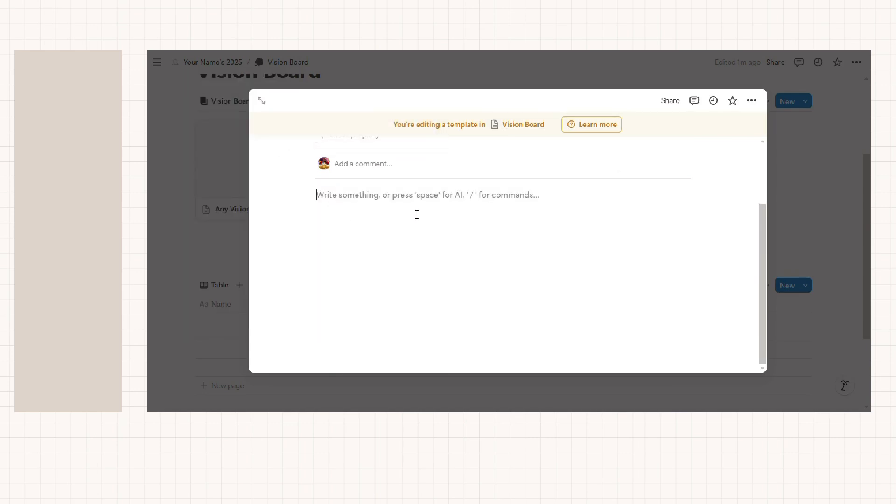
- Insert a table view of the existing Goals database into the body of the New Vision template
{"action": "type", "text": "/table"}
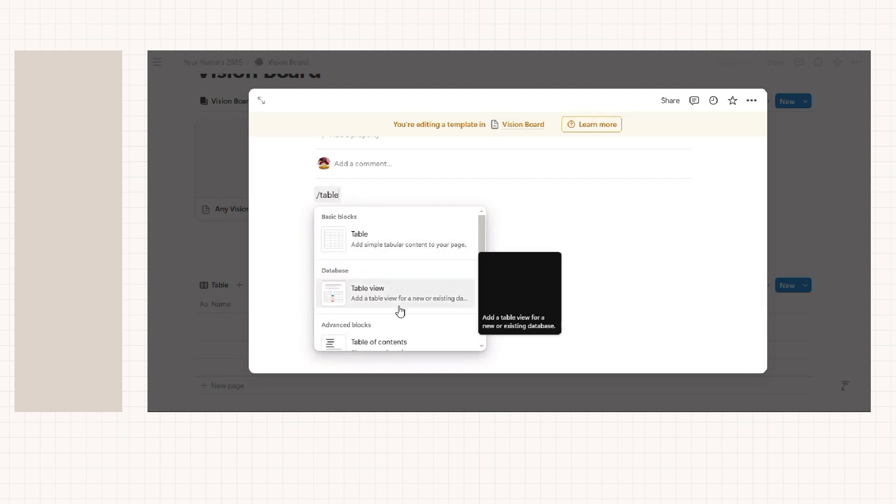
{"action": "left_click", "coordinate": [400, 301]}
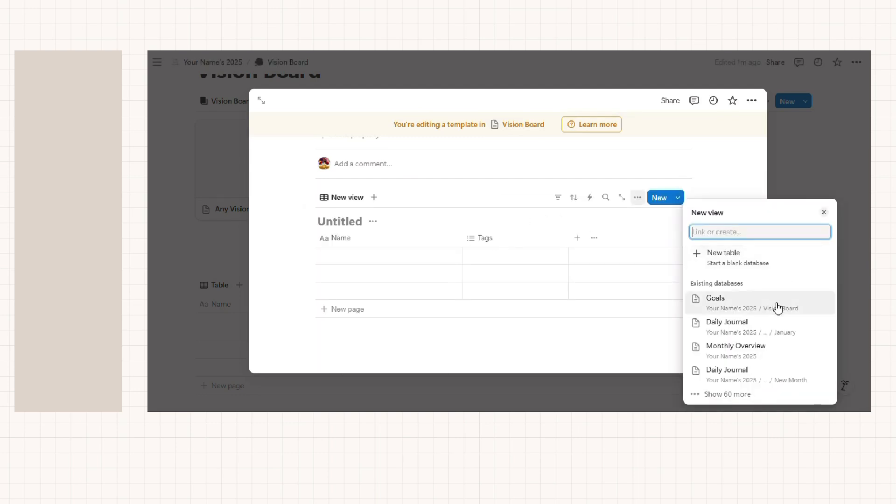
{"action": "left_click", "coordinate": [776, 304]}
{"action": "left_click", "coordinate": [561, 335]}
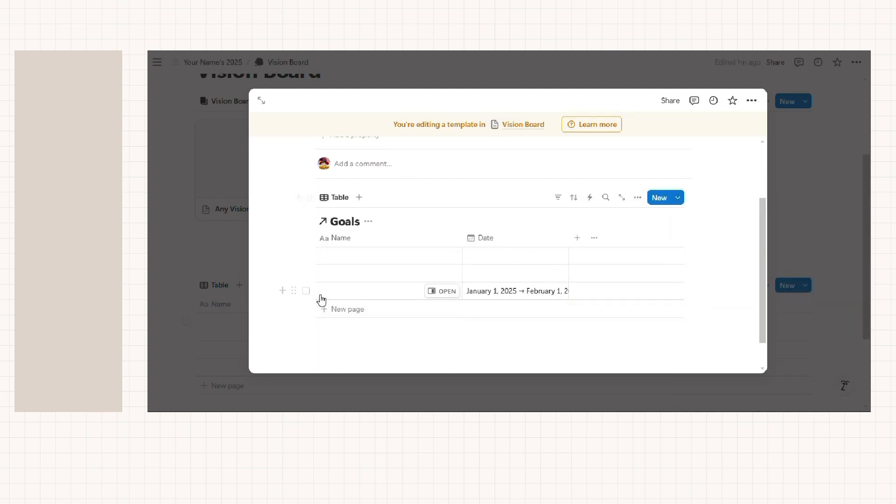
- Delete all the rows from the linked Goals table and close the New Vision template
{"action": "left_click_drag", "start_coordinate": [402, 362], "coordinate": [397, 314]}
{"action": "left_click", "coordinate": [386, 335]}
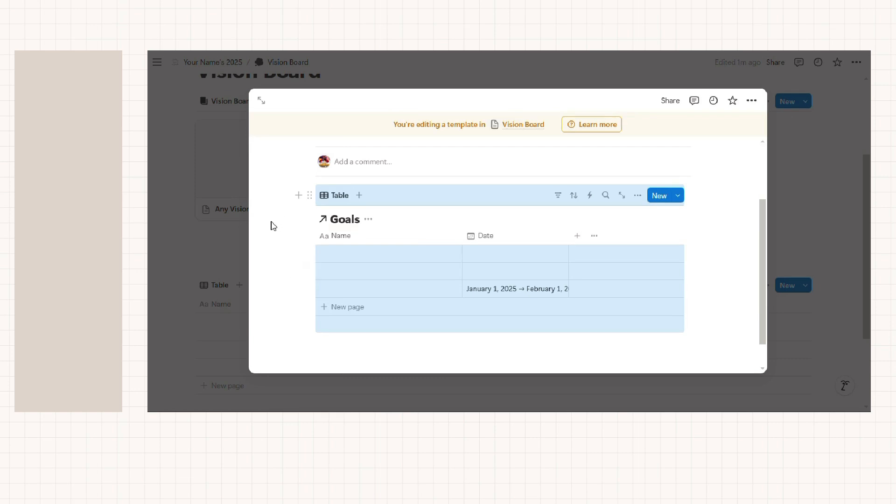
{"action": "left_click_drag", "start_coordinate": [272, 224], "coordinate": [448, 322]}
{"action": "left_click", "coordinate": [403, 193]}
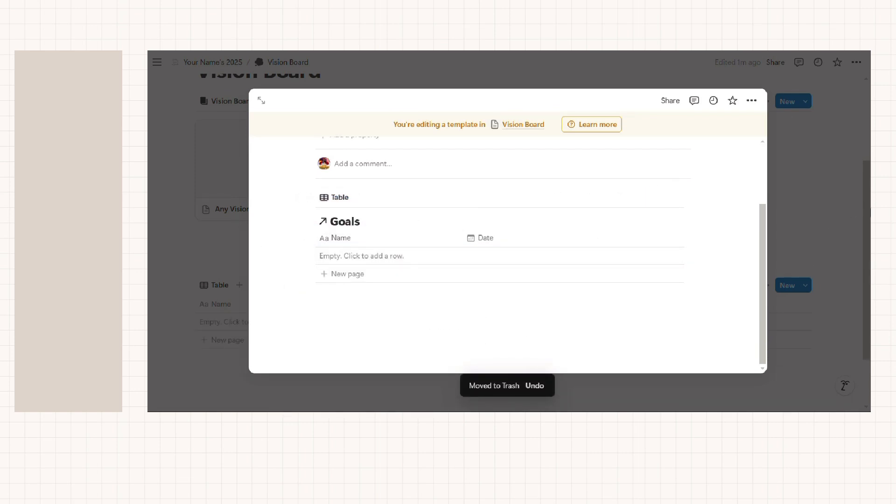
{"action": "left_click", "coordinate": [817, 230]}
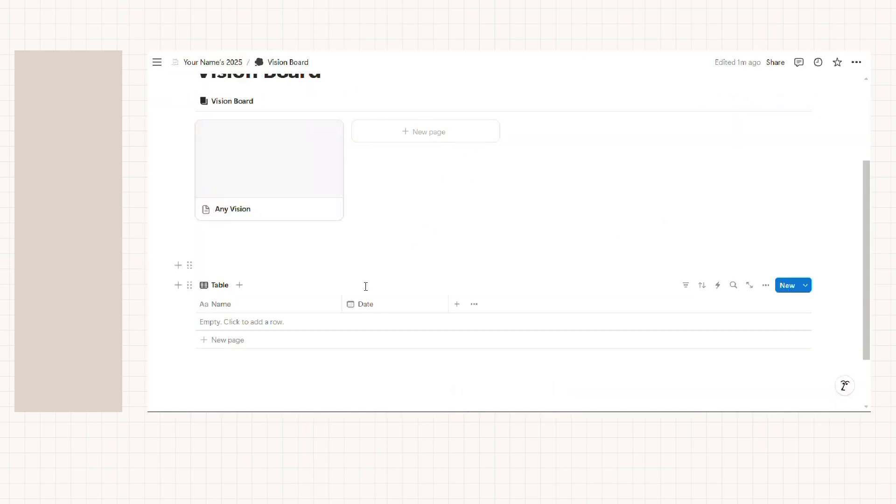
- Add a Select property named Area to the Goals table on the Vision Board page
{"action": "left_click", "coordinate": [457, 304]}
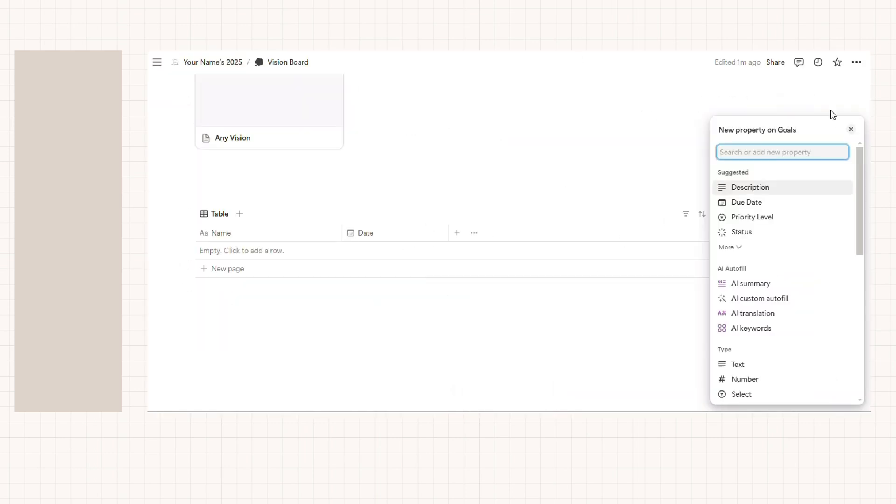
{"action": "type", "text": "mu"}
{"action": "key", "text": "BackSpace"}
{"action": "key", "text": "BackSpace"}
{"action": "type", "text": "sel"}
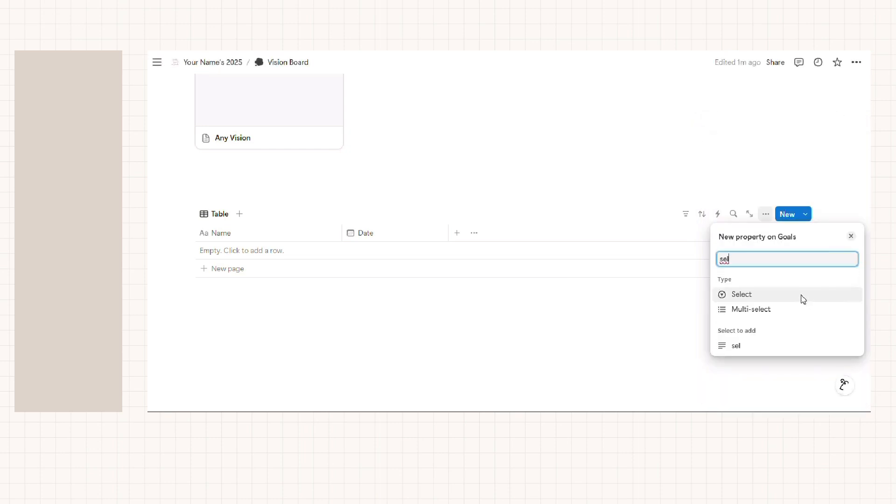
{"action": "left_click", "coordinate": [802, 295]}
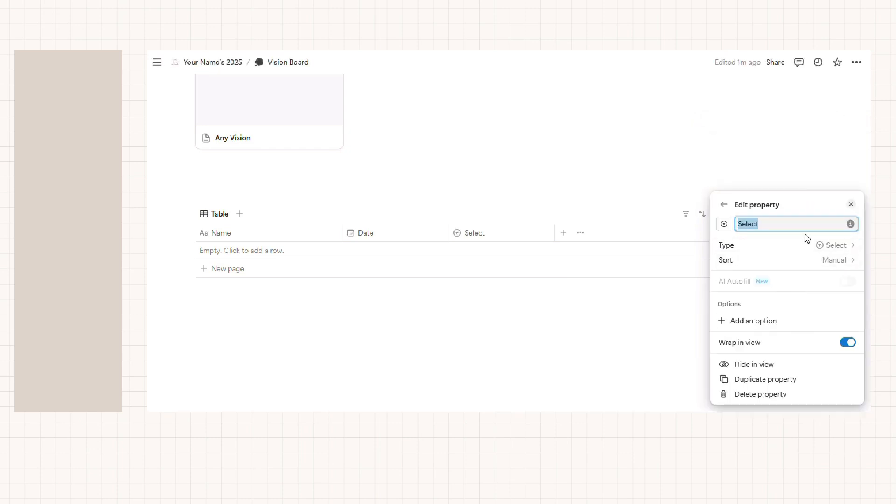
{"action": "key", "text": "BackSpace"}
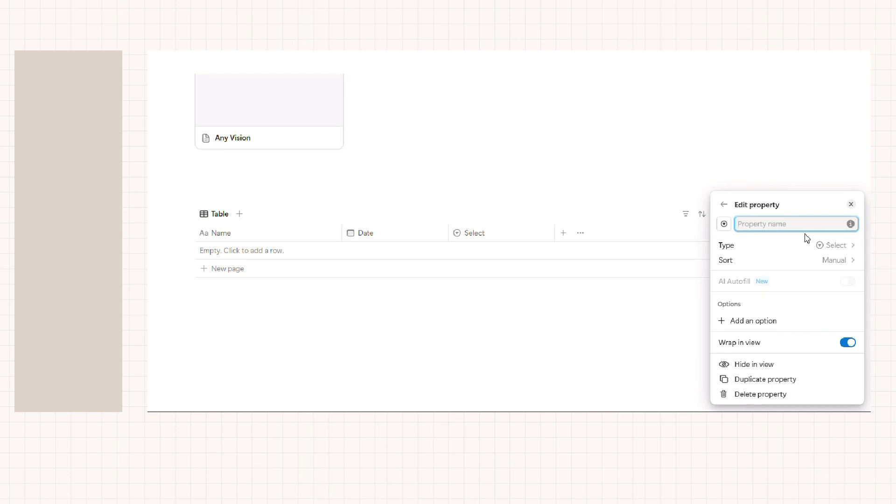
{"action": "left_click", "coordinate": [556, 354]}
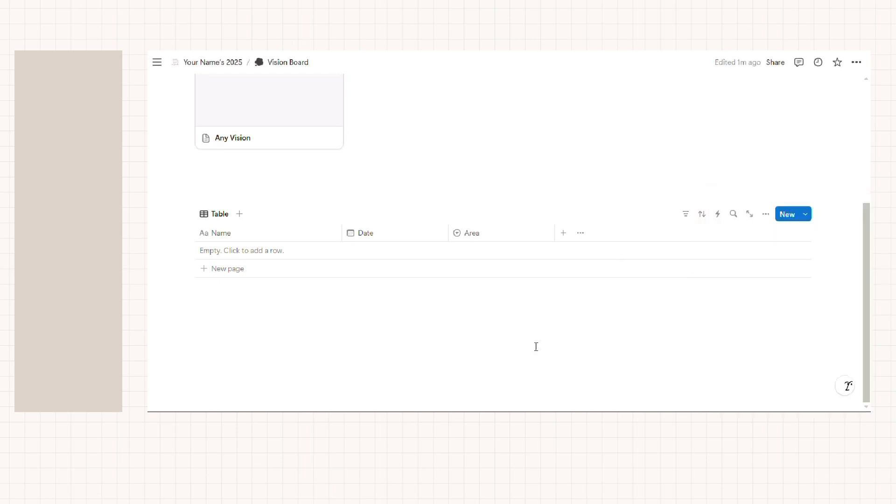
- Rename the Area property of the Goals table as Vision
{"action": "scroll", "coordinate": [347, 238], "scroll_direction": "up", "scroll_amount": 3}
{"action": "scroll", "coordinate": [348, 238], "scroll_direction": "down", "scroll_amount": 3}
{"action": "left_click", "coordinate": [523, 233]}
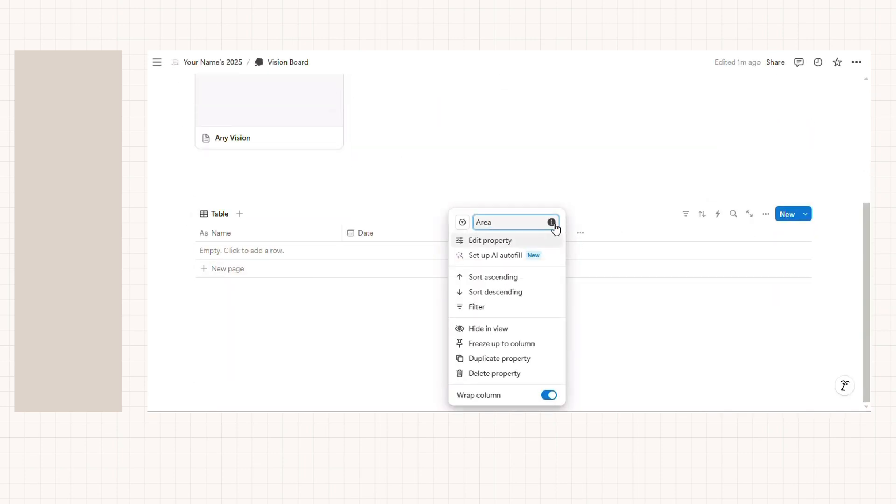
{"action": "type", "text": "A"}
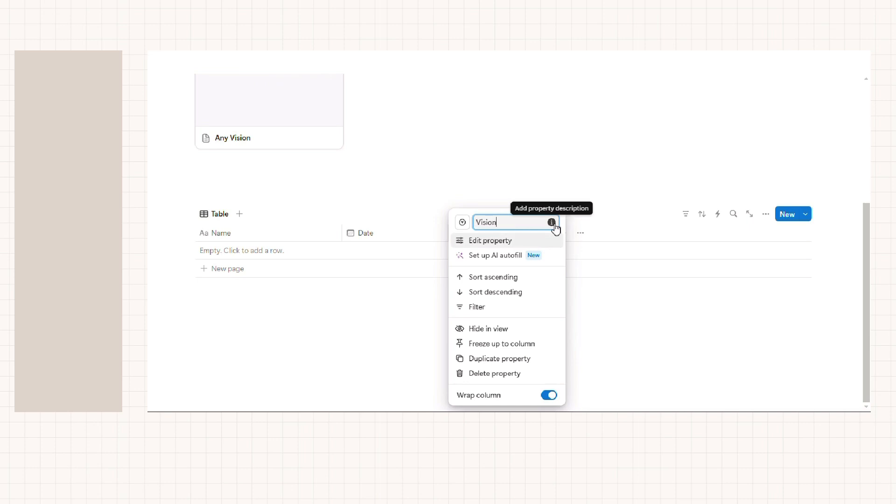
{"action": "left_click", "coordinate": [618, 304]}
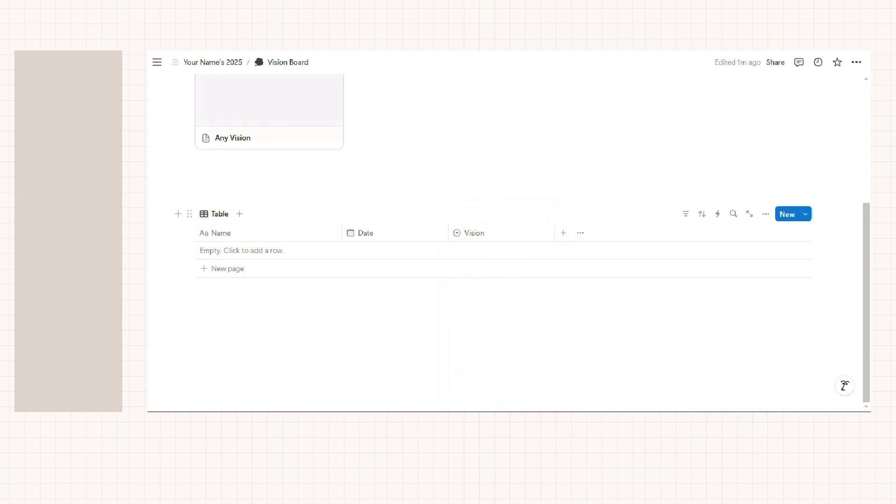
- Add a filter on the Vision property to the Goals table, without choosing an option for it
{"action": "left_click", "coordinate": [764, 216]}
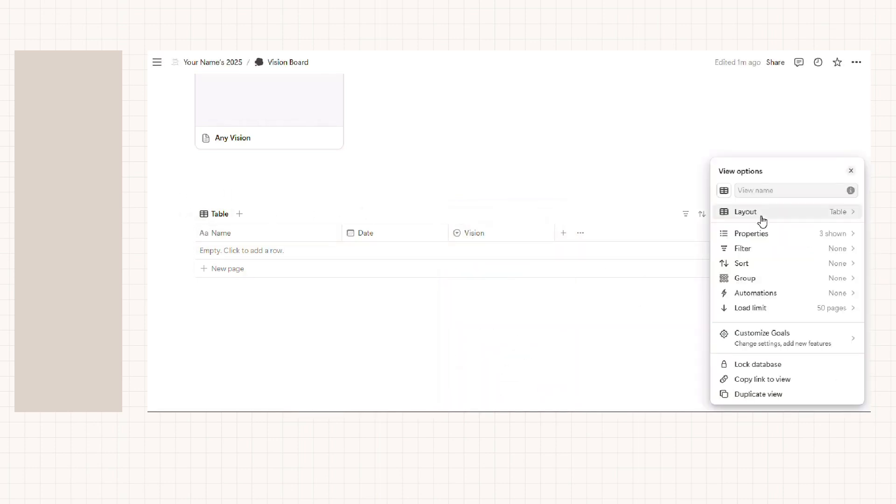
{"action": "left_click", "coordinate": [546, 307]}
{"action": "left_click", "coordinate": [684, 215]}
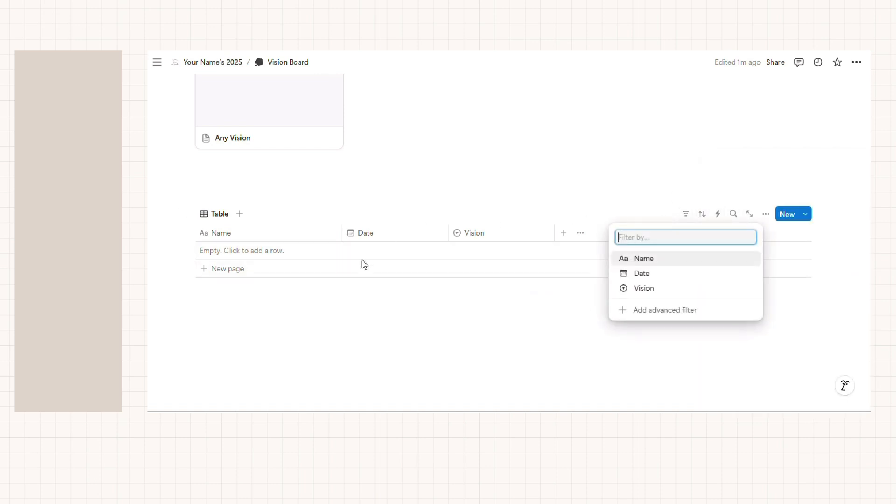
{"action": "left_click", "coordinate": [663, 290]}
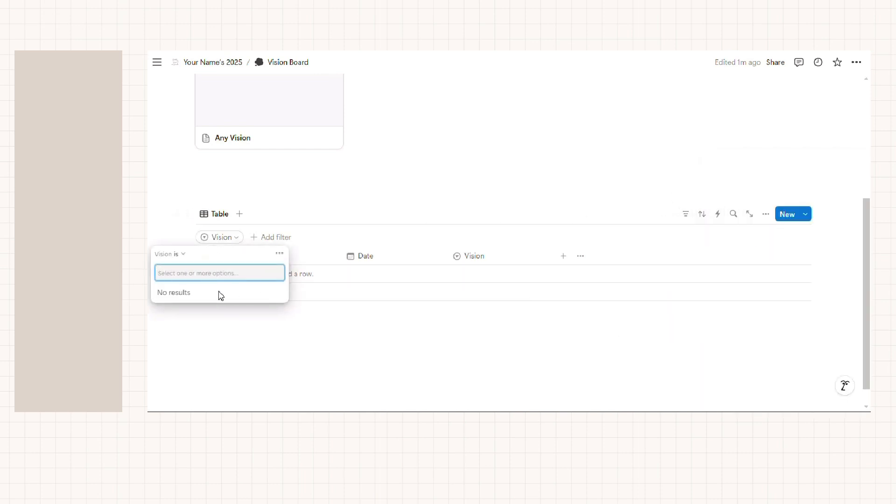
{"action": "left_click", "coordinate": [314, 326]}
- Add a row to the Goals table and assign it a new Vision option called Any Vision
{"action": "left_click", "coordinate": [523, 278]}
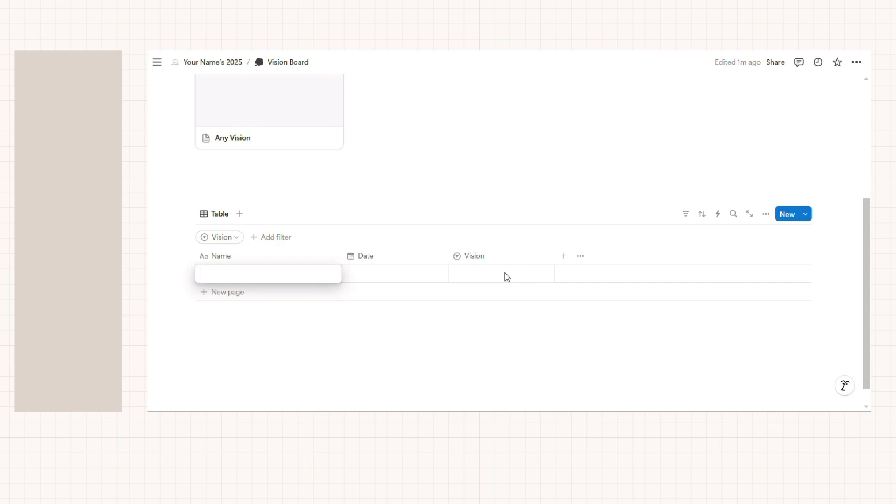
{"action": "left_click", "coordinate": [505, 274]}
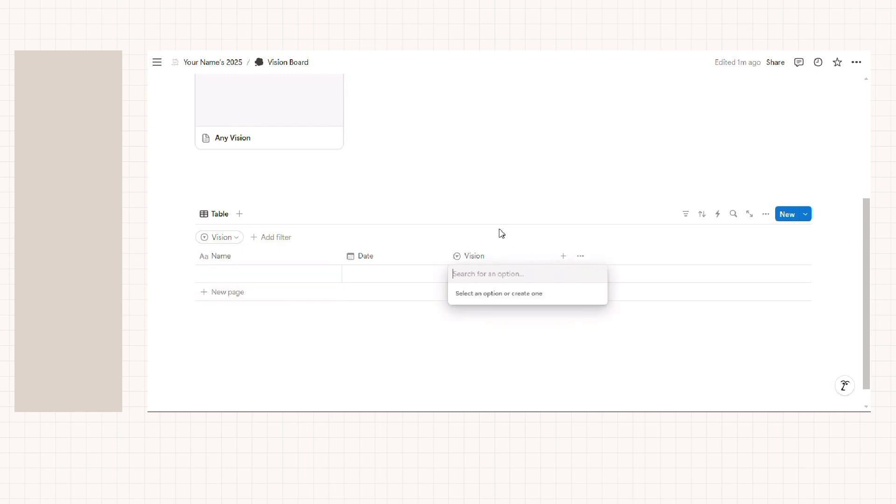
{"action": "type", "text": "Any Vision"}
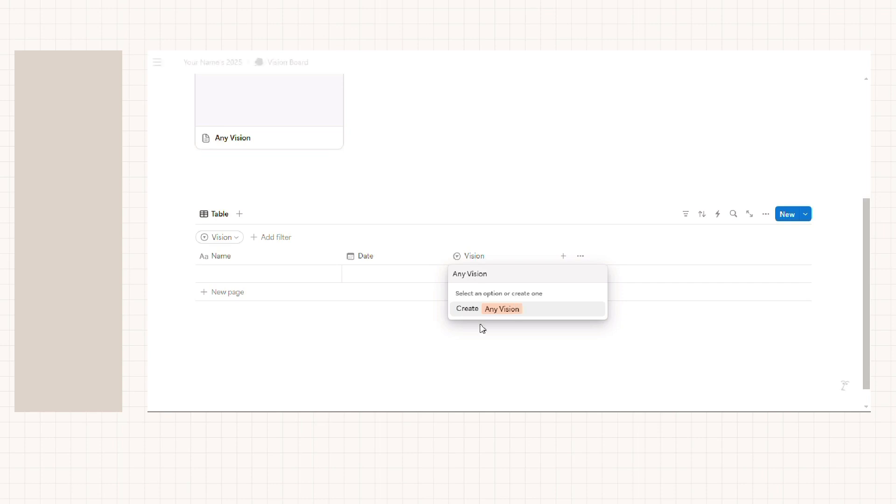
{"action": "left_click", "coordinate": [467, 310]}
{"action": "left_click", "coordinate": [526, 364]}
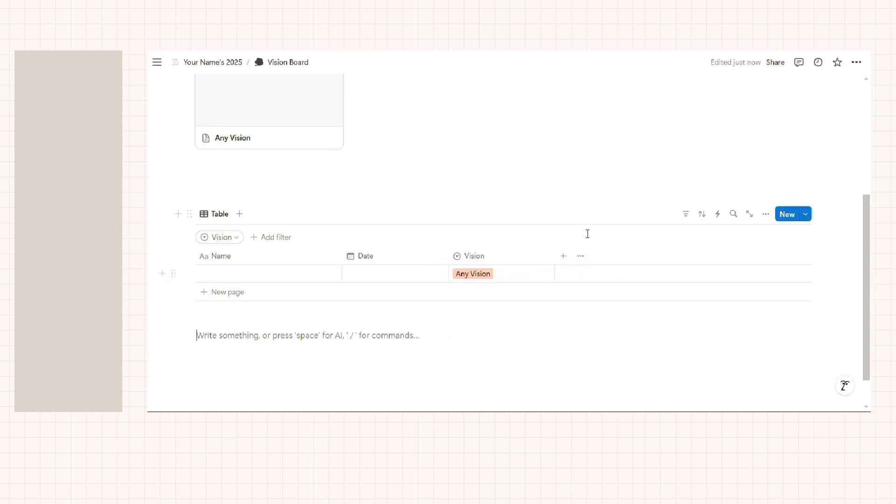
{"action": "left_click", "coordinate": [485, 277]}
{"action": "key", "text": "Escape"}
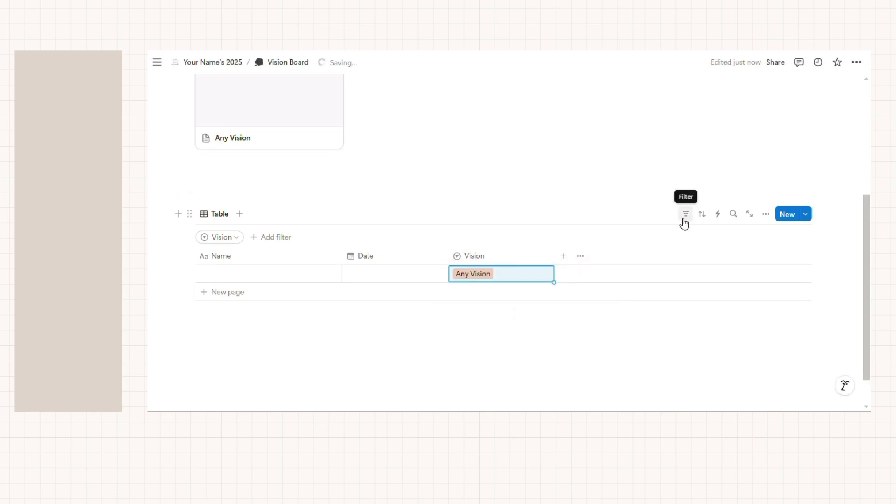
- Hide the filter row above the Goals table and rename its table view as Any Vision
{"action": "left_click", "coordinate": [684, 220]}
{"action": "left_click", "coordinate": [219, 214]}
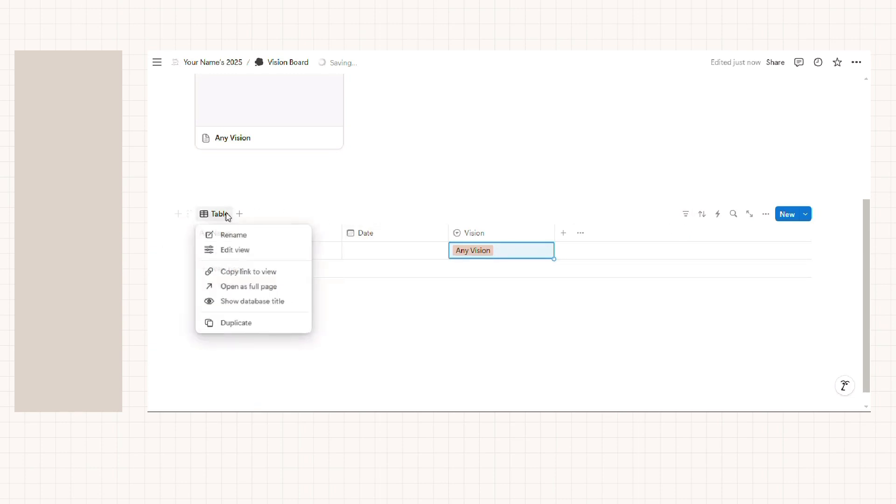
{"action": "left_click", "coordinate": [250, 236]}
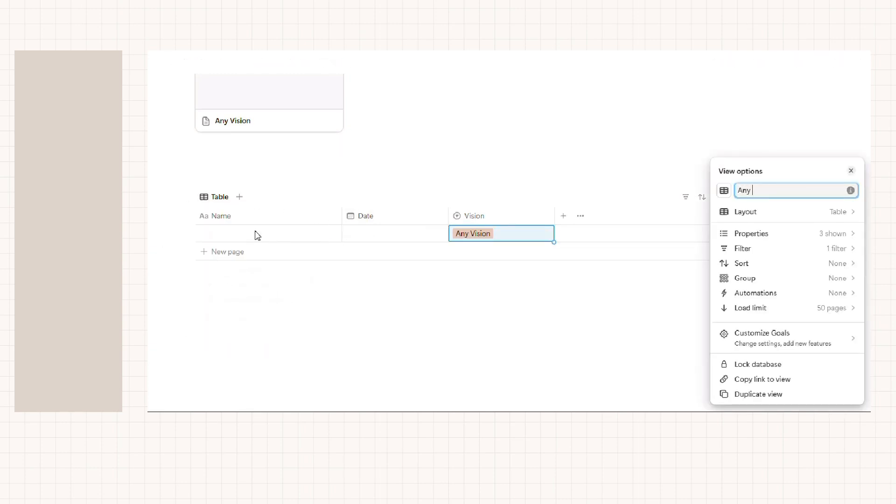
{"action": "type", "text": "Any Vision"}
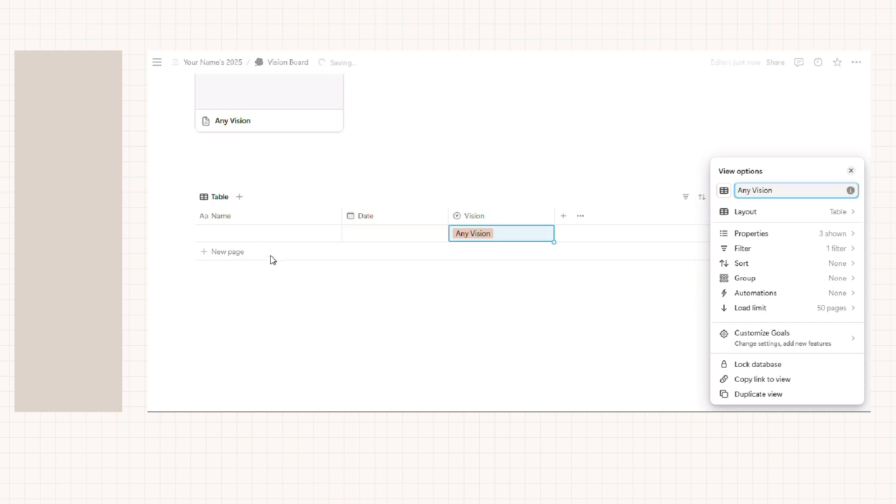
{"action": "key", "text": "Escape"}
- Duplicate the Any Vision view as one named All, placed ahead of it, and switch back to Any Vision
{"action": "left_click", "coordinate": [229, 199]}
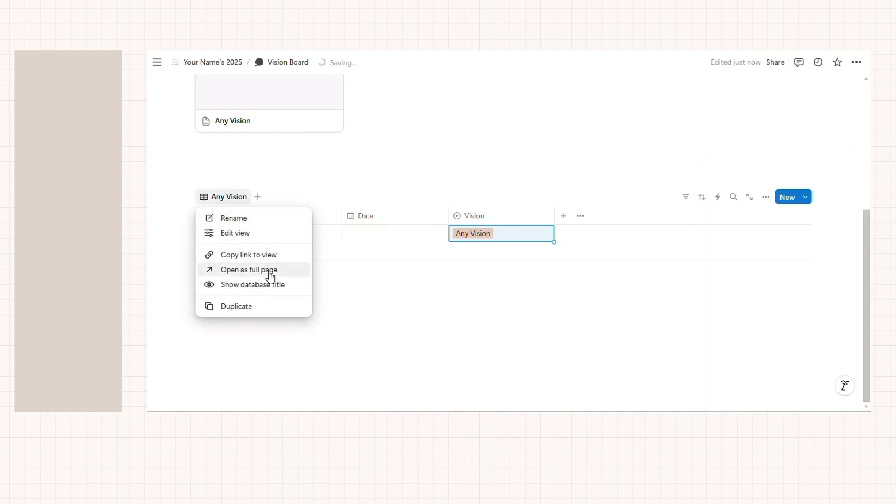
{"action": "left_click", "coordinate": [269, 308]}
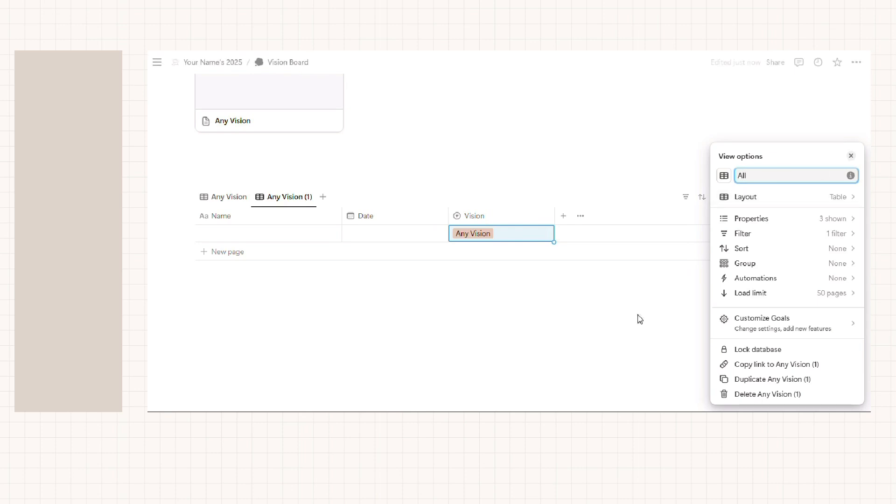
{"action": "key", "text": "Escape"}
{"action": "left_click", "coordinate": [256, 207]}
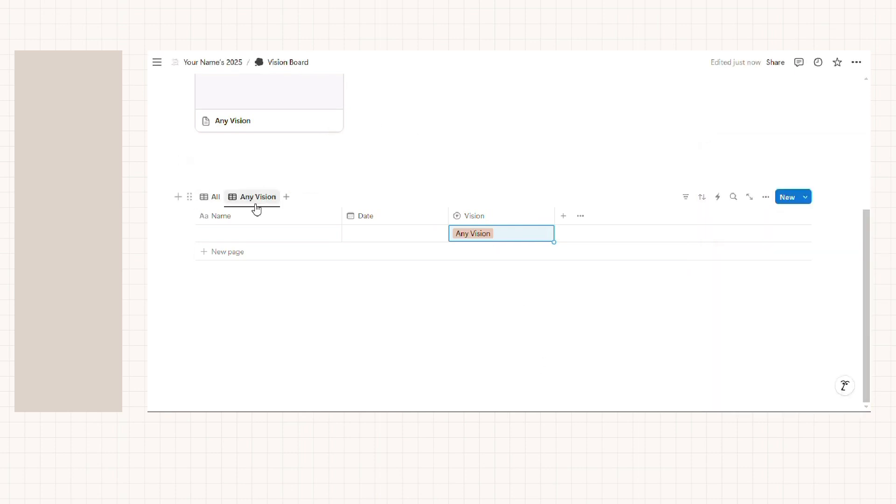
- Filter the Any Vision view of the Goals table to the Vision option Any Vision
{"action": "left_click", "coordinate": [688, 198]}
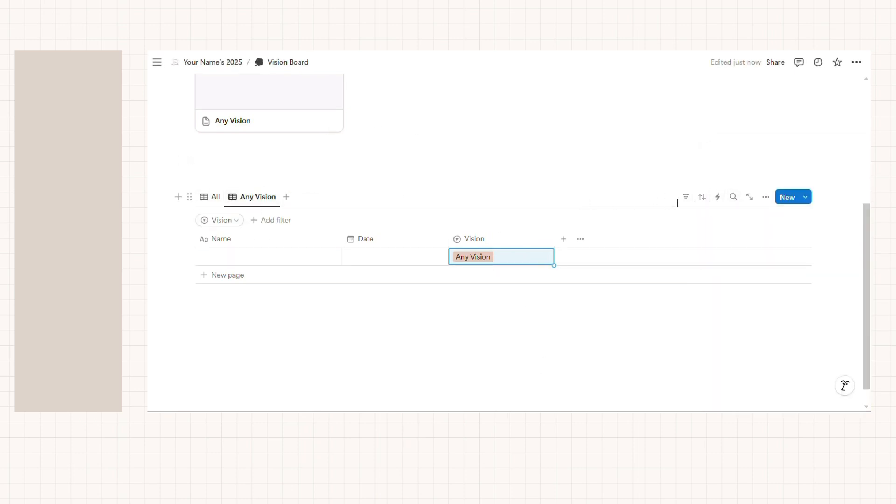
{"action": "left_click", "coordinate": [230, 228]}
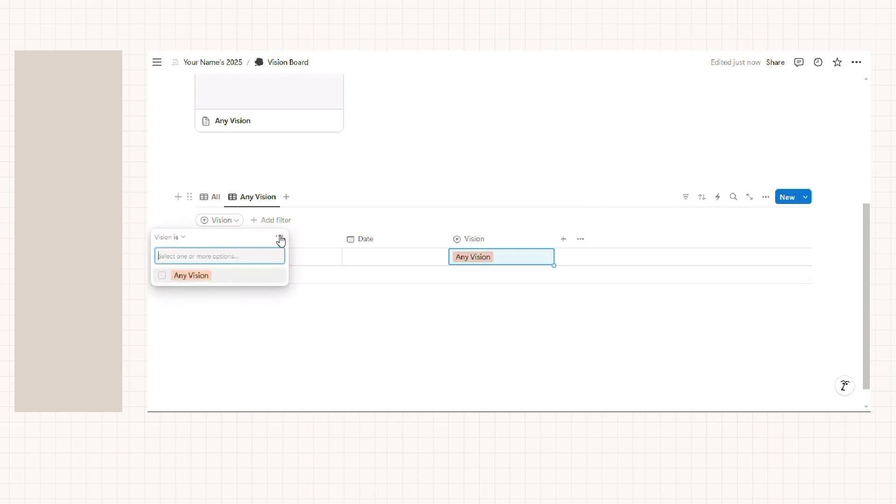
{"action": "left_click", "coordinate": [239, 275]}
{"action": "left_click", "coordinate": [518, 279]}
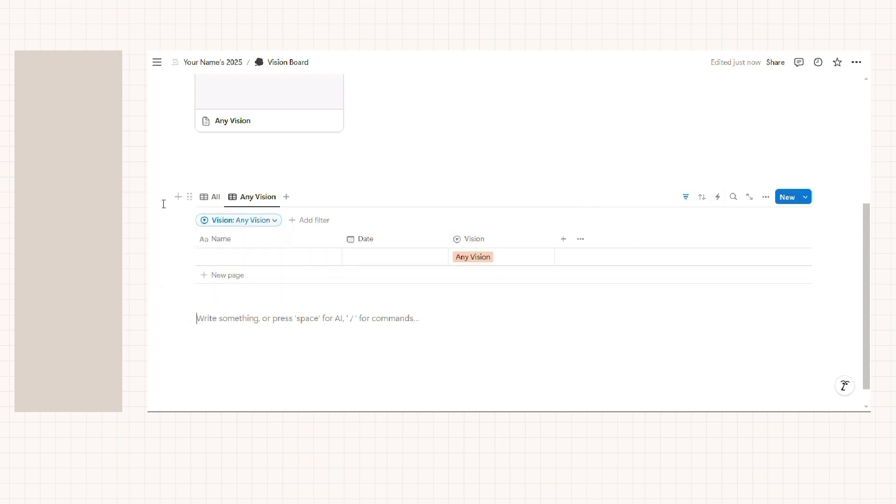
- Reopen the Vision Board page through Your Name's 2025 and go to its Goals table
{"action": "mouse_move", "coordinate": [163, 203]}
{"action": "left_click", "coordinate": [218, 201]}
{"action": "mouse_move", "coordinate": [164, 115]}
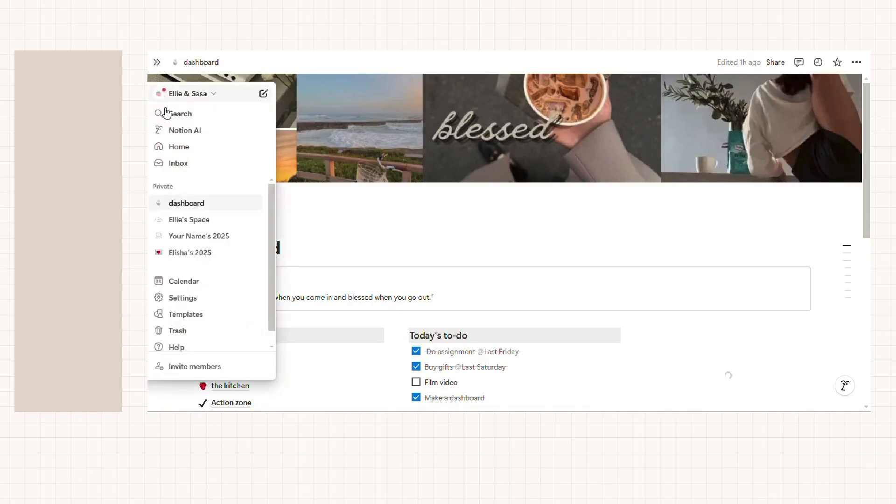
{"action": "left_click", "coordinate": [226, 238]}
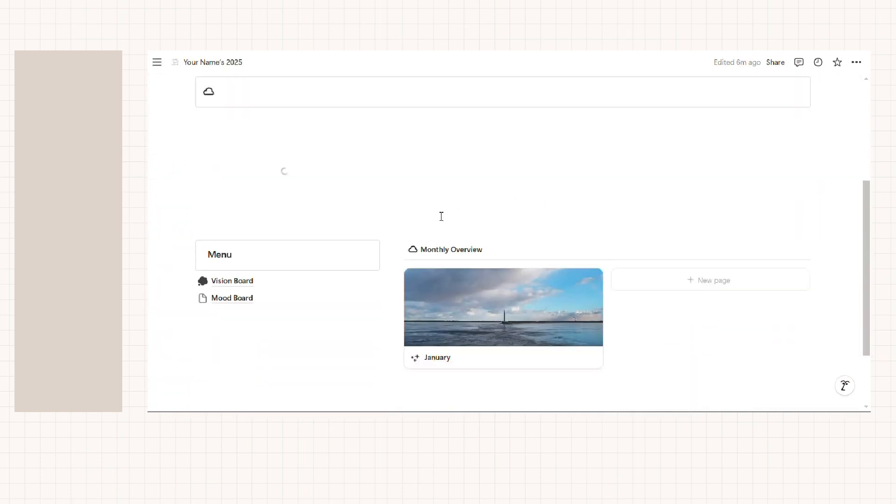
{"action": "left_click", "coordinate": [258, 268]}
{"action": "scroll", "coordinate": [370, 224], "scroll_direction": "down", "scroll_amount": 3}
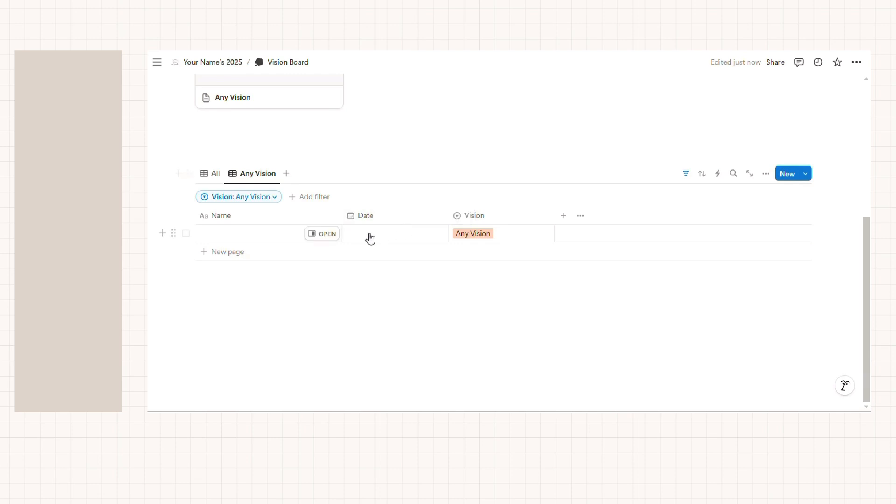
- Add four blank rows without a vision to the Goals table in its All view
{"action": "left_click", "coordinate": [221, 181]}
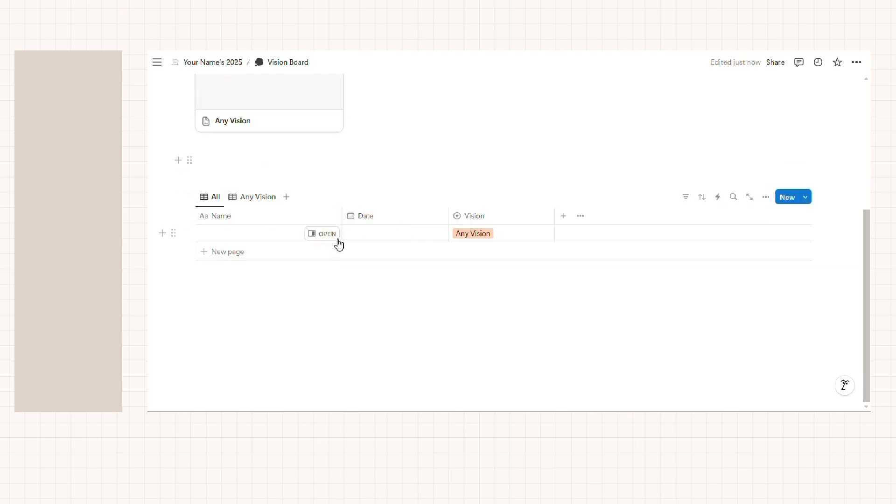
{"action": "left_click", "coordinate": [355, 252]}
{"action": "key", "text": "Escape"}
{"action": "left_click", "coordinate": [355, 277]}
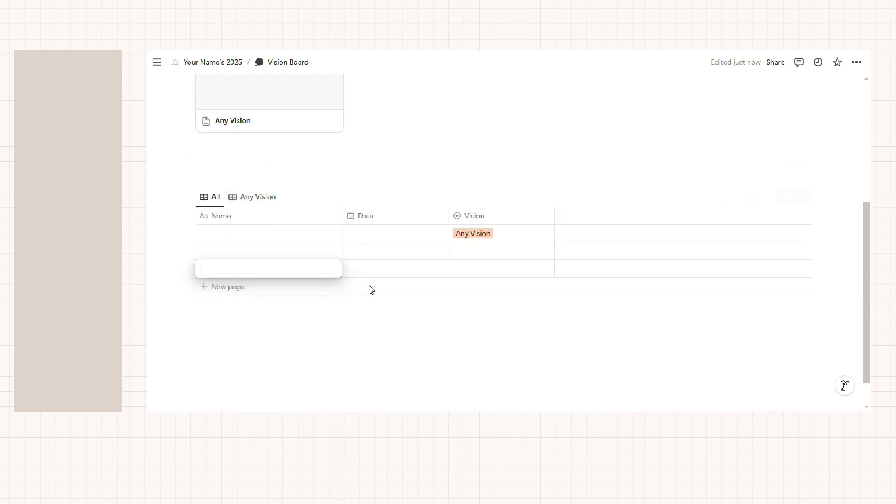
{"action": "key", "text": "Escape"}
{"action": "left_click", "coordinate": [373, 305]}
{"action": "left_click", "coordinate": [285, 287]}
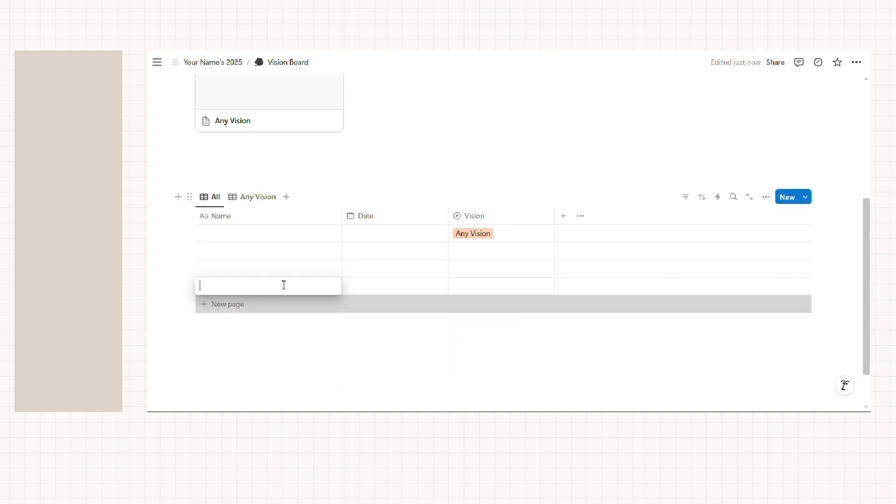
{"action": "key", "text": "Escape"}
{"action": "left_click", "coordinate": [294, 308]}
{"action": "key", "text": "Escape"}
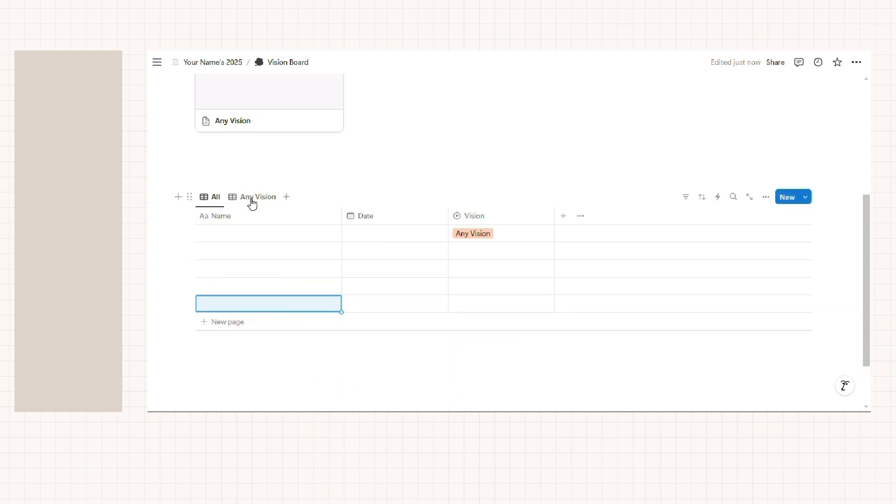
- Compare the Any Vision view with the All view and look over the Vision Board gallery and Goals table
{"action": "left_click", "coordinate": [256, 198]}
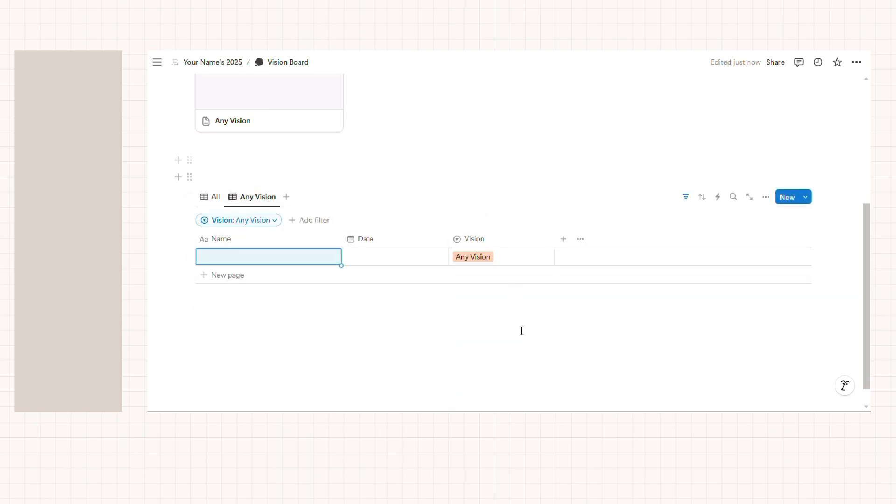
{"action": "left_click", "coordinate": [209, 198]}
{"action": "scroll", "coordinate": [558, 180], "scroll_direction": "up", "scroll_amount": 5}
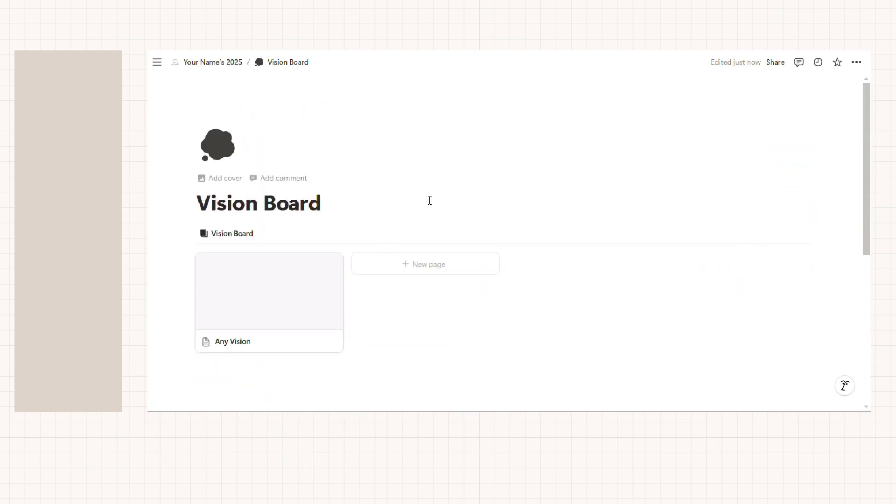
{"action": "scroll", "coordinate": [314, 238], "scroll_direction": "down", "scroll_amount": 2}
{"action": "scroll", "coordinate": [402, 181], "scroll_direction": "down", "scroll_amount": 2}
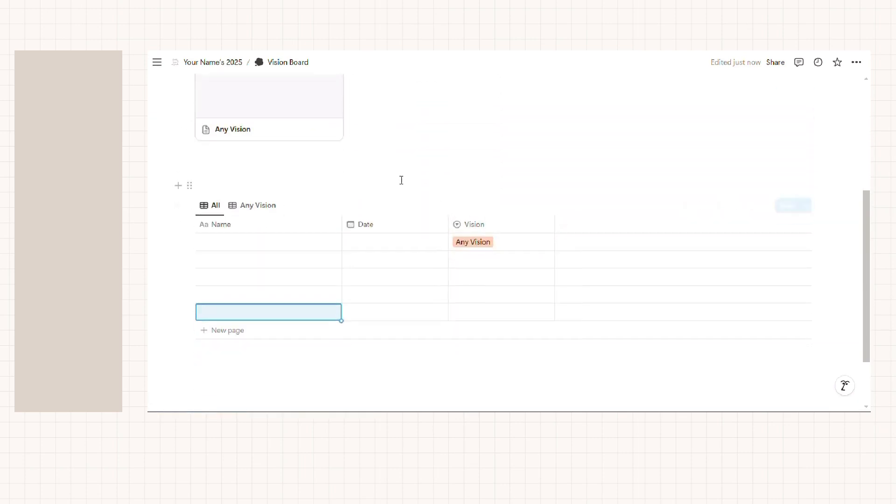
{"action": "scroll", "coordinate": [464, 144], "scroll_direction": "up", "scroll_amount": 3}
{"action": "scroll", "coordinate": [438, 192], "scroll_direction": "down", "scroll_amount": 4}
{"action": "scroll", "coordinate": [454, 176], "scroll_direction": "up", "scroll_amount": 2}
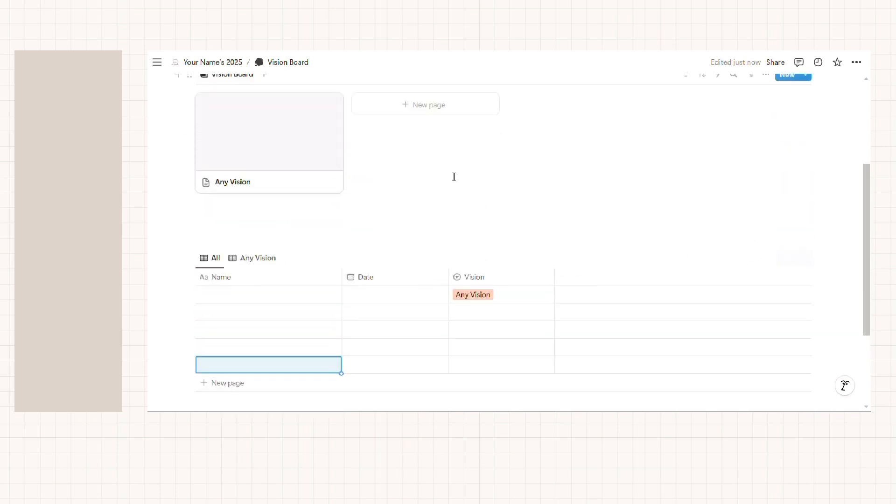
{"action": "scroll", "coordinate": [454, 176], "scroll_direction": "up", "scroll_amount": 2}
{"action": "scroll", "coordinate": [286, 202], "scroll_direction": "down", "scroll_amount": 3}
{"action": "scroll", "coordinate": [563, 103], "scroll_direction": "up", "scroll_amount": 4}
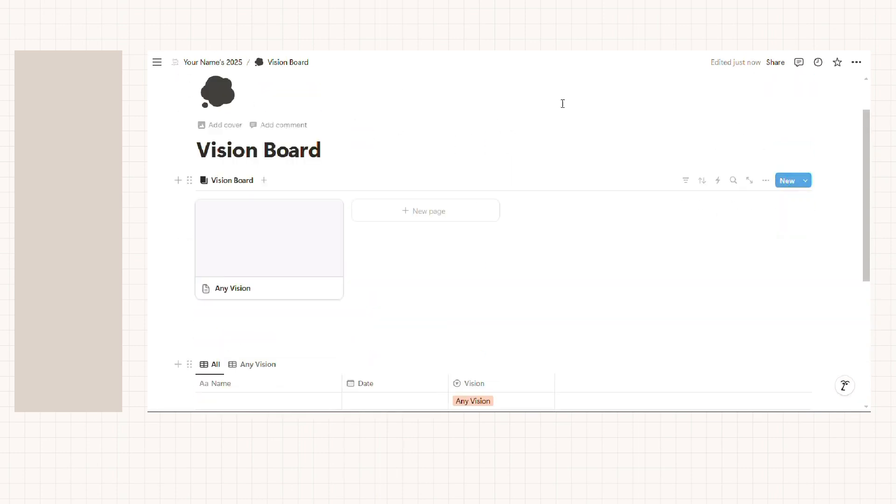
{"action": "scroll", "coordinate": [564, 229], "scroll_direction": "down", "scroll_amount": 5}
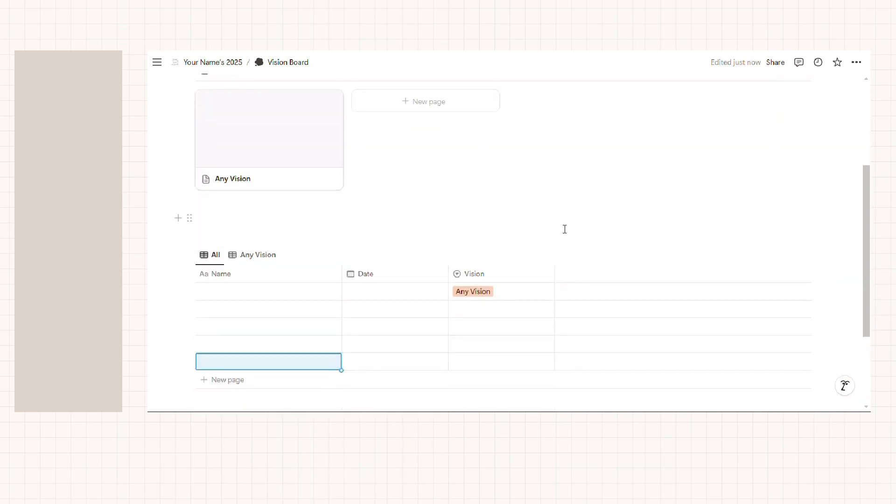
{"action": "left_click", "coordinate": [422, 319]}
{"action": "scroll", "coordinate": [401, 169], "scroll_direction": "up", "scroll_amount": 6}
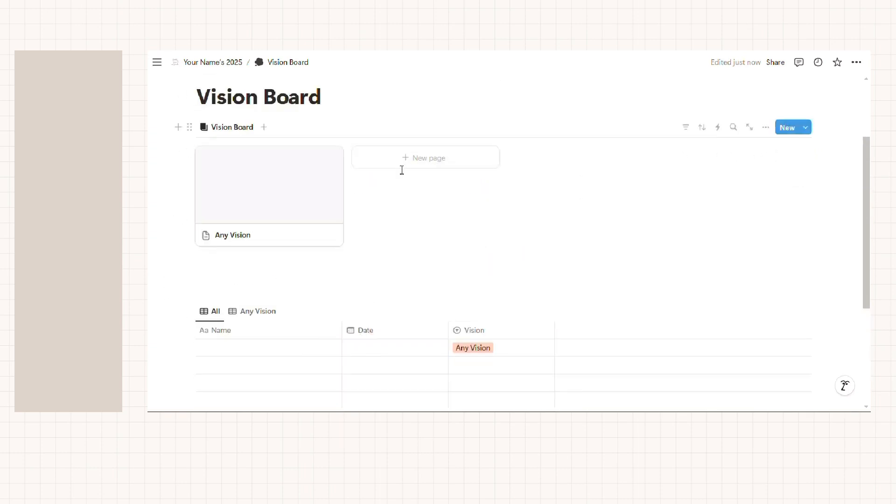
{"action": "scroll", "coordinate": [345, 244], "scroll_direction": "down", "scroll_amount": 2}
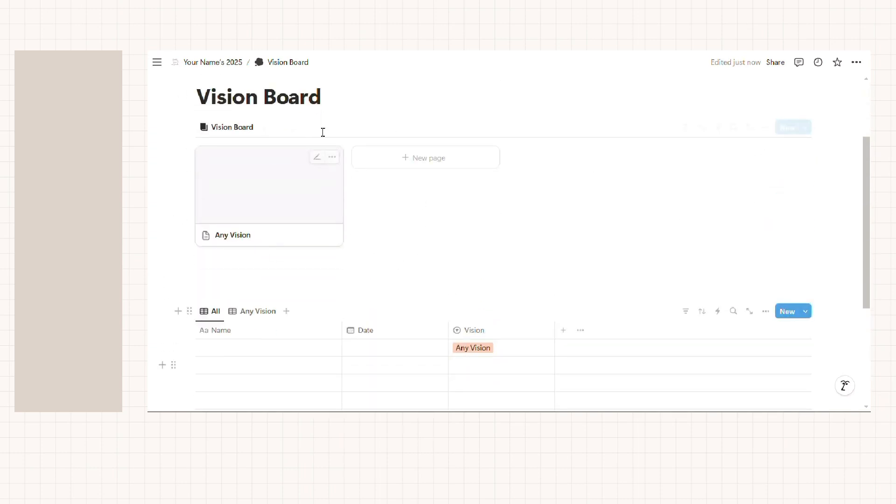
- Filter the linked Goals table inside the Any Vision gallery page to the Vision option Any Vision, and close the page
{"action": "left_click", "coordinate": [301, 194]}
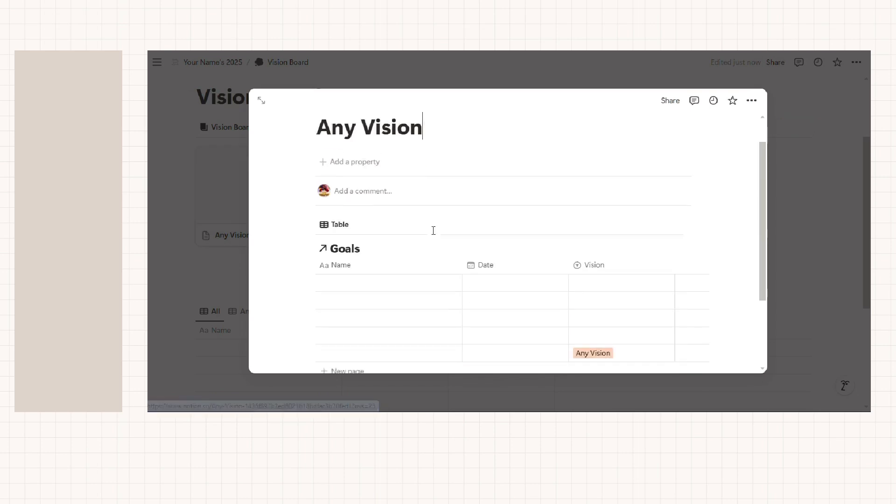
{"action": "scroll", "coordinate": [560, 282], "scroll_direction": "down", "scroll_amount": 4}
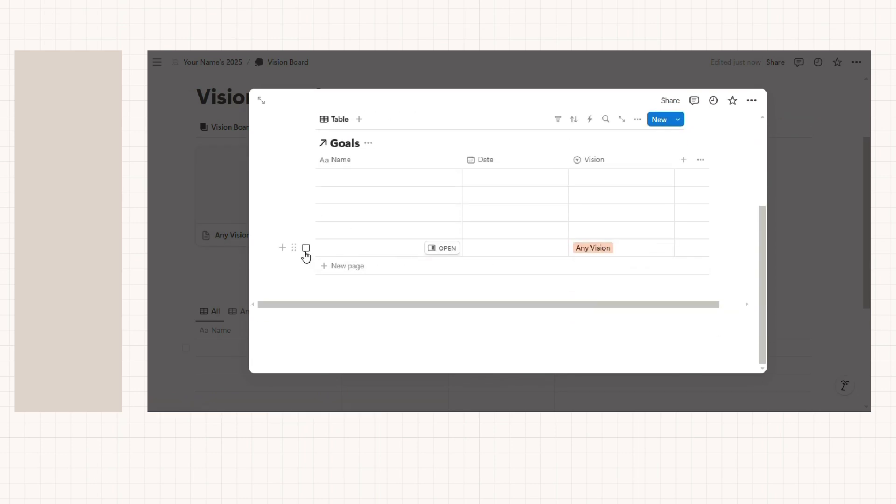
{"action": "scroll", "coordinate": [512, 280], "scroll_direction": "up", "scroll_amount": 3}
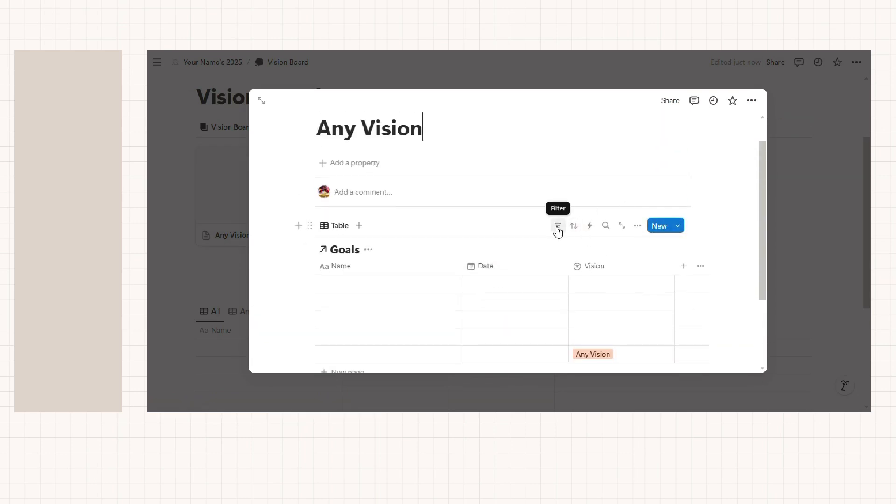
{"action": "left_click", "coordinate": [558, 227]}
{"action": "left_click", "coordinate": [513, 302]}
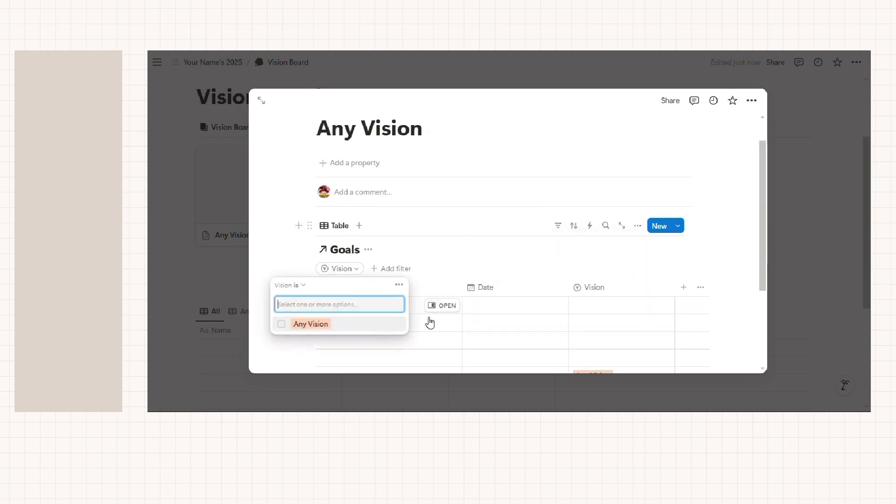
{"action": "left_click", "coordinate": [372, 328]}
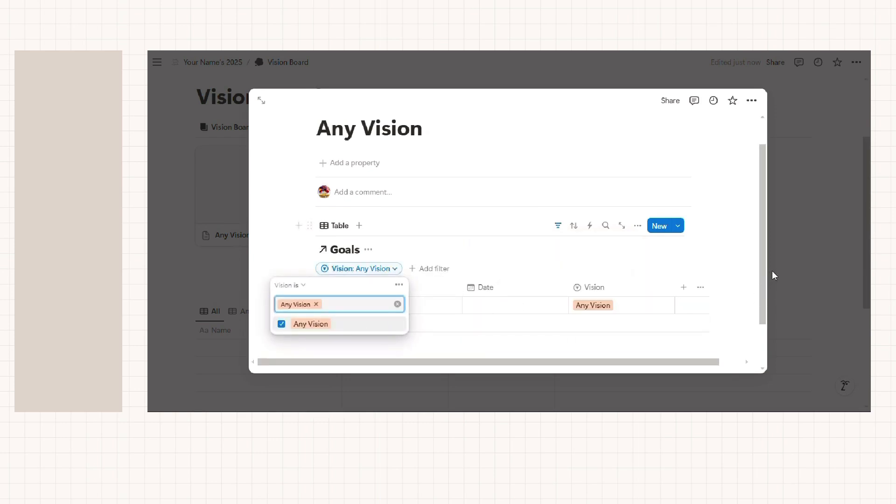
{"action": "left_click", "coordinate": [772, 272]}
- Look over the Vision Board page and return to the Your Name's 2025 page to review its menu and Monthly Overview
{"action": "scroll", "coordinate": [481, 162], "scroll_direction": "up", "scroll_amount": 3}
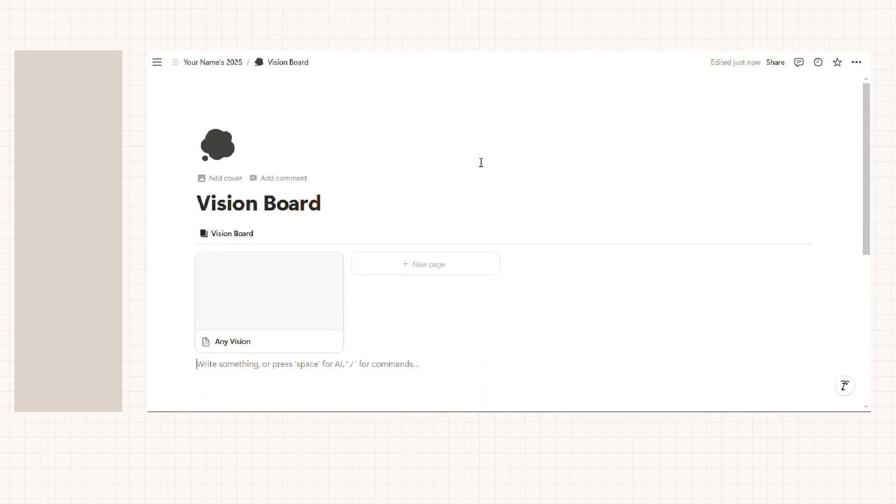
{"action": "scroll", "coordinate": [501, 128], "scroll_direction": "down", "scroll_amount": 7}
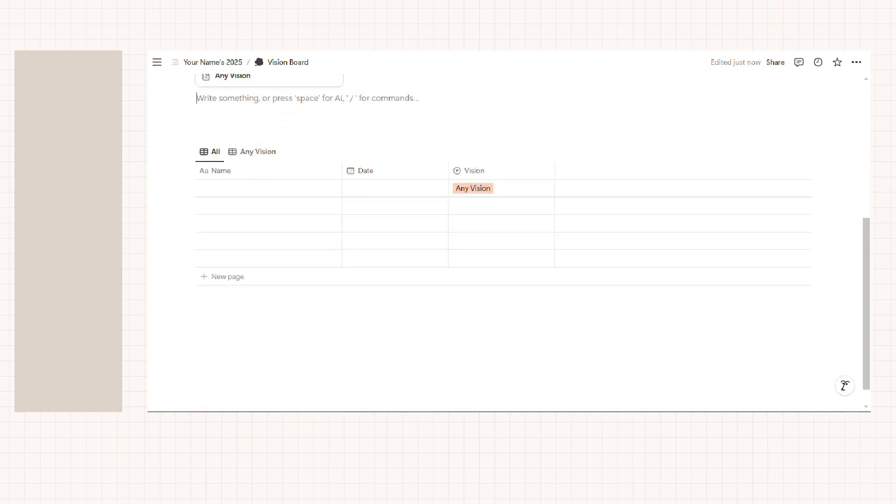
{"action": "left_click", "coordinate": [212, 64]}
{"action": "scroll", "coordinate": [482, 166], "scroll_direction": "down", "scroll_amount": 3}
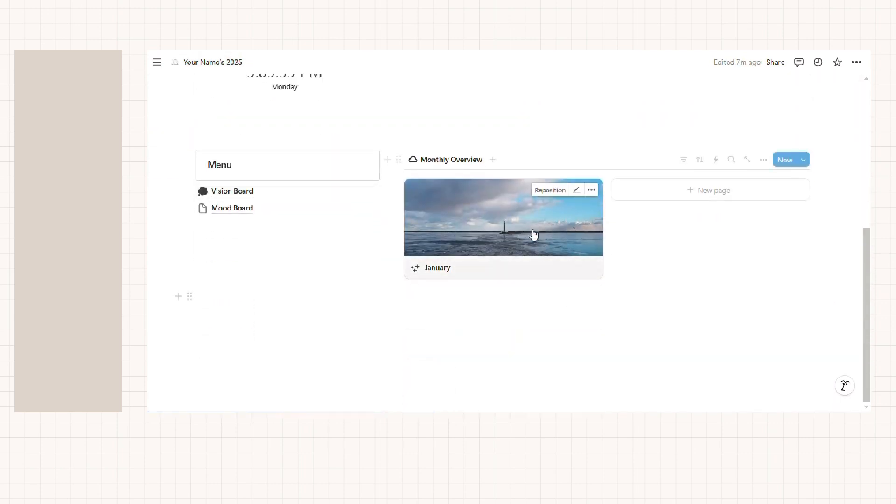
{"action": "scroll", "coordinate": [533, 236], "scroll_direction": "up", "scroll_amount": 3}
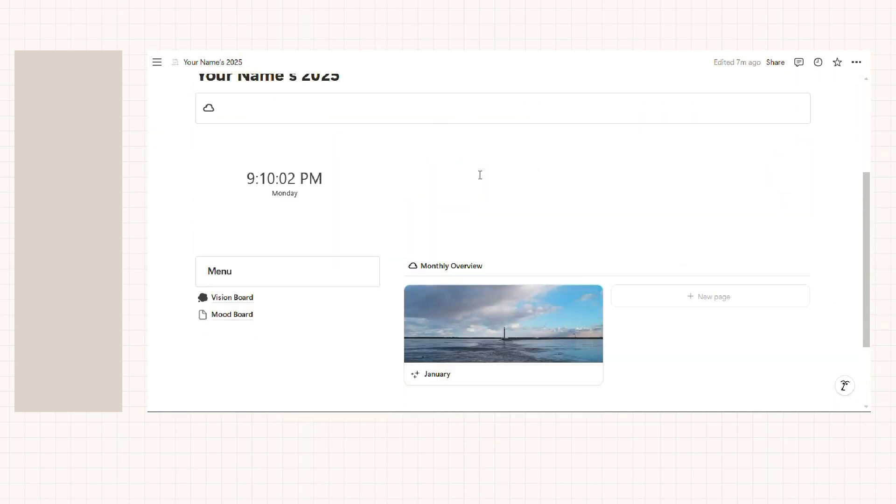